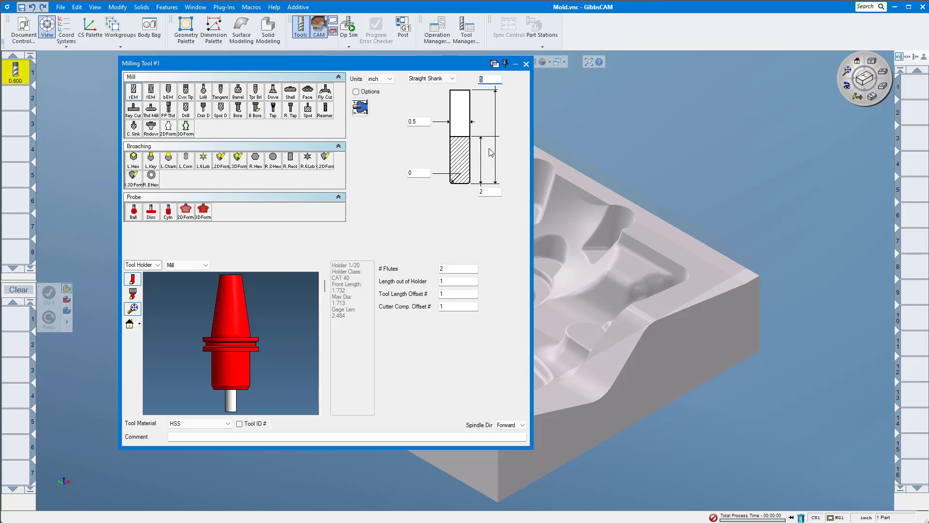
Set the length out of holder of the 0.5 inch rough endmill to 2.5 and close its tool definition
double_click(454, 281)
text(2.5)
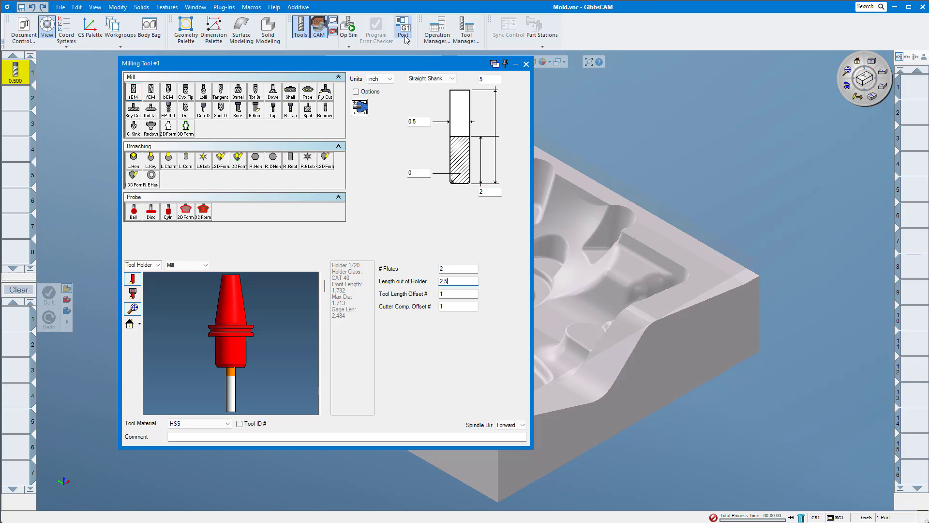
click(526, 64)
click(525, 62)
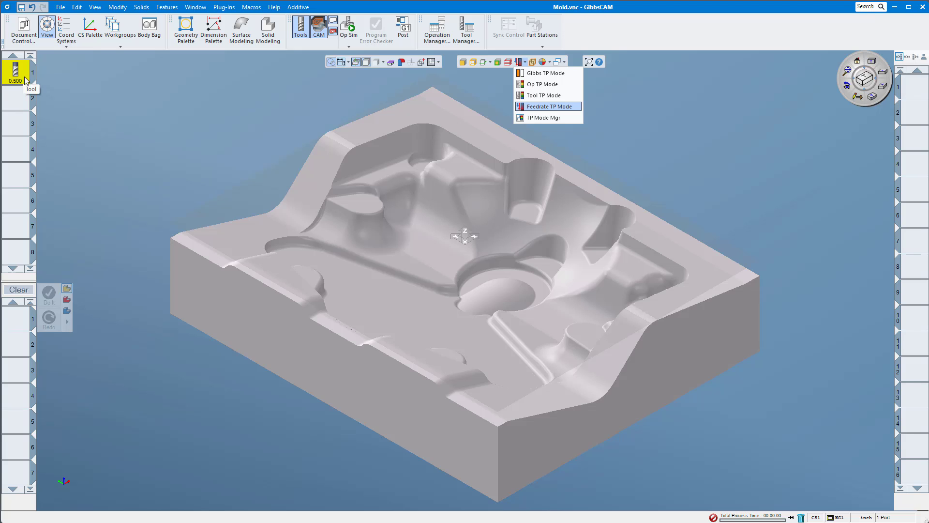
Create a second milling tool as a ball endmill with a diameter of 0.25 inch
click(16, 102)
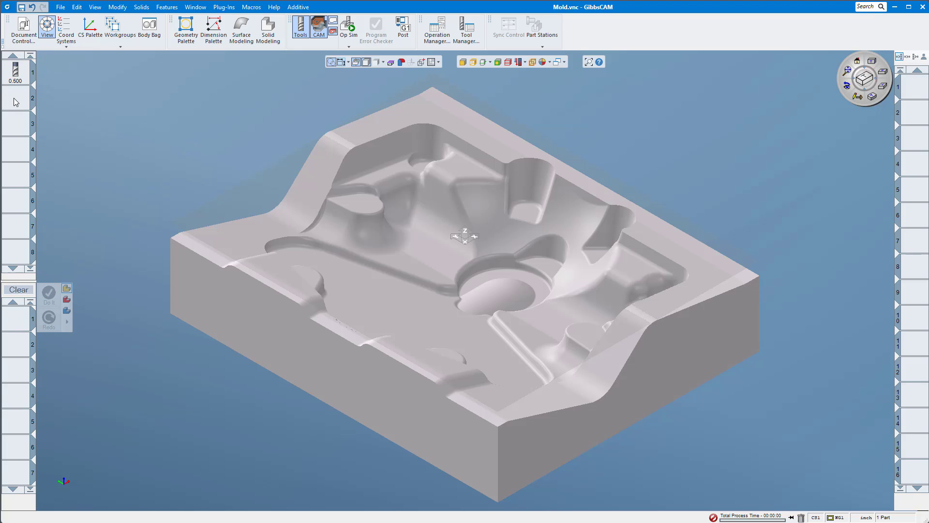
double_click(16, 102)
click(169, 92)
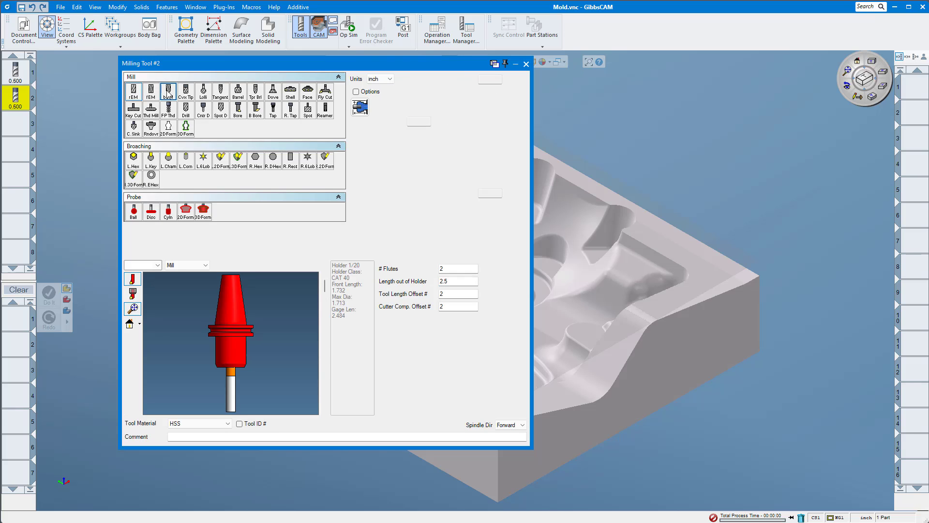
click(414, 123)
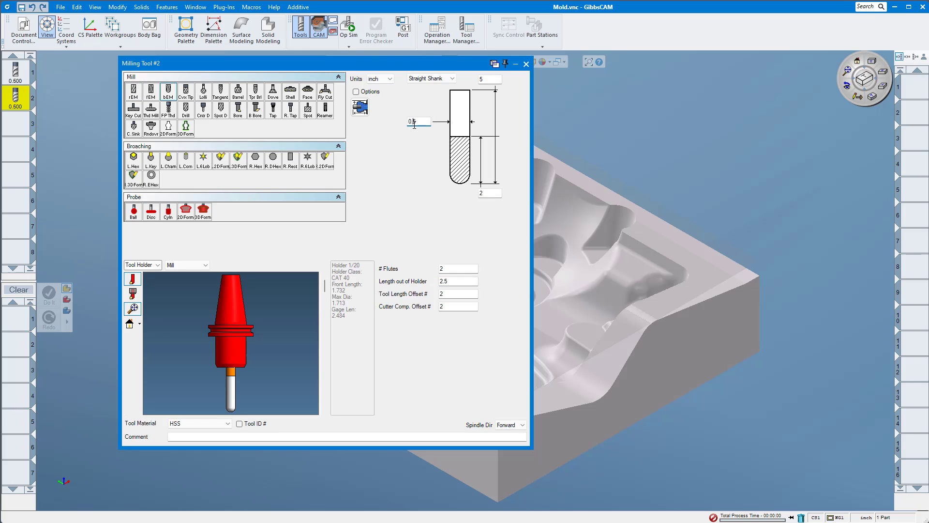
text(2)
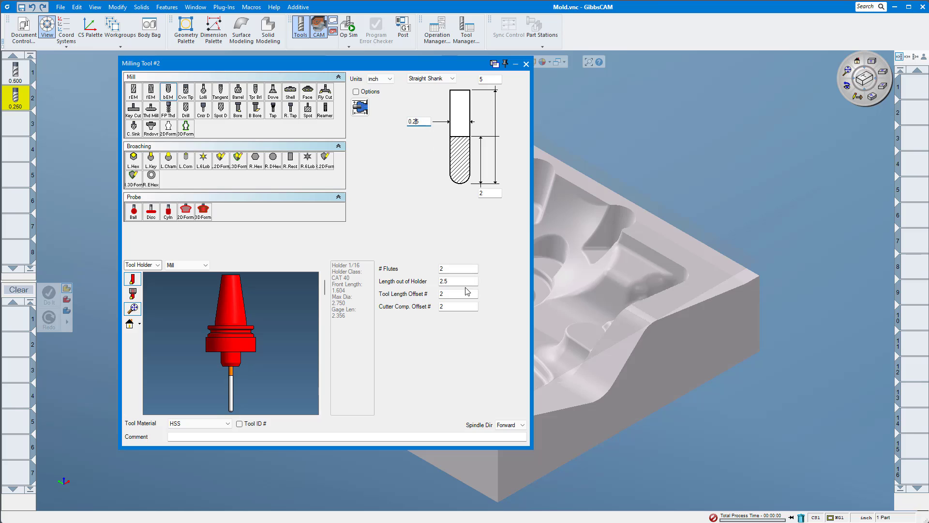
Set the ball endmill's flute length to 0.5, length out of holder to 1 and overall length to 2, then close its definition
double_click(490, 193)
text(0.5)
double_click(458, 280)
text(1)
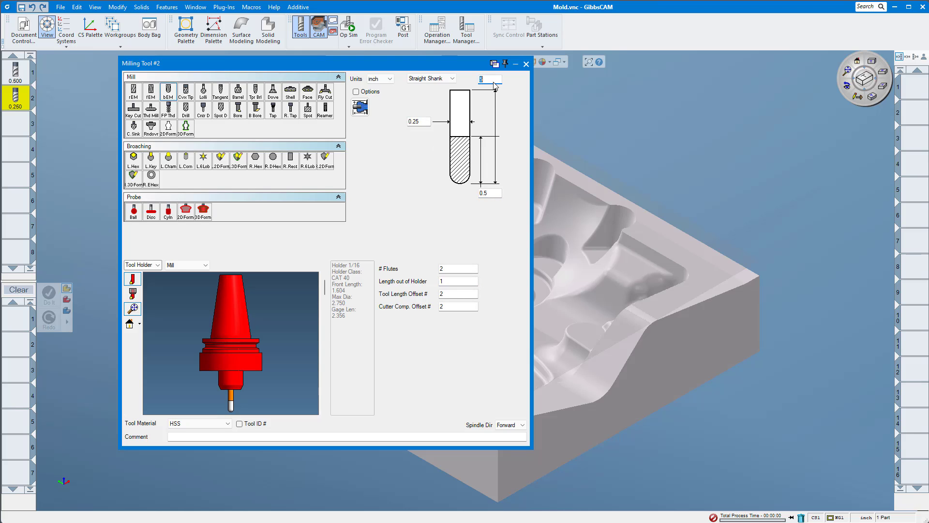
double_click(490, 80)
text(2)
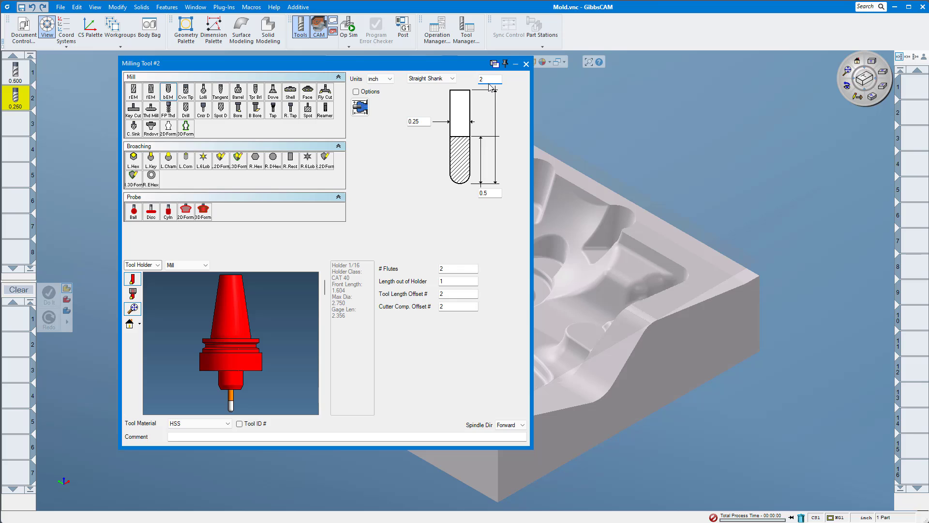
click(526, 63)
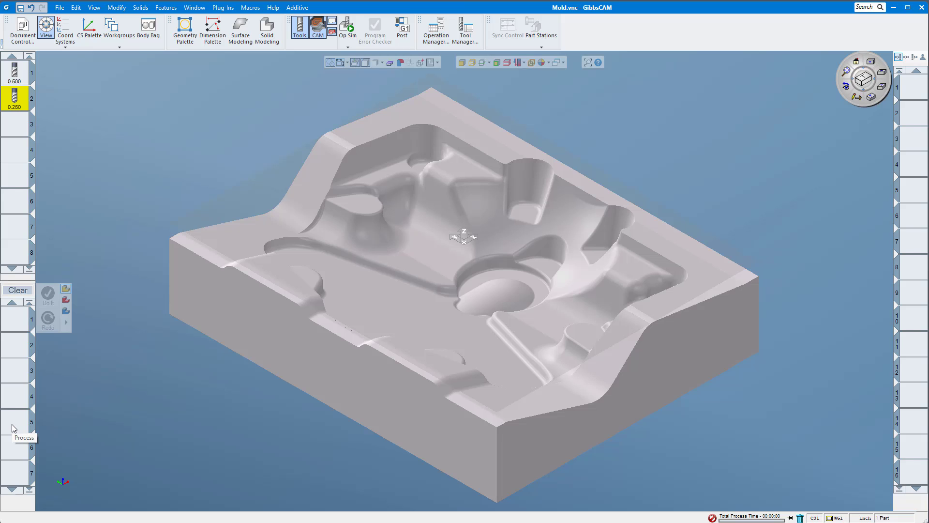
click(16, 81)
drag(16, 81, 17, 327)
click(16, 328)
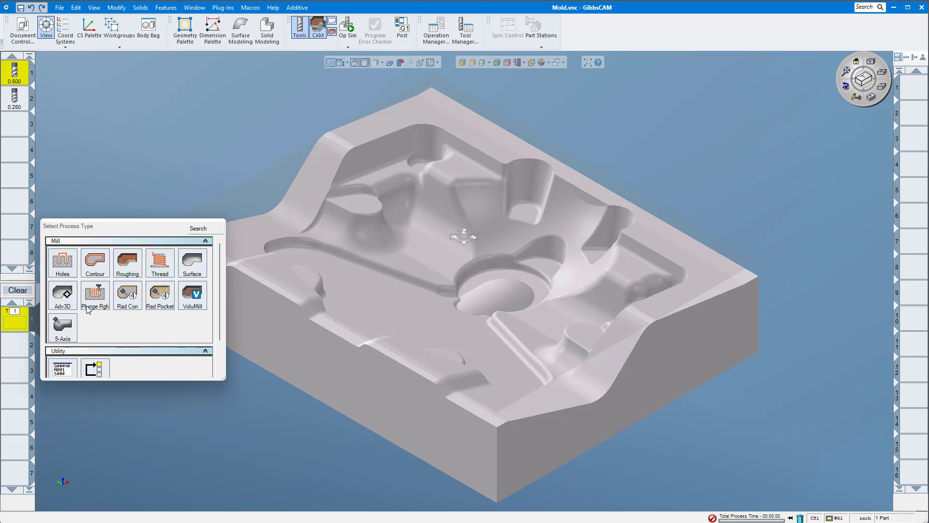
click(18, 290)
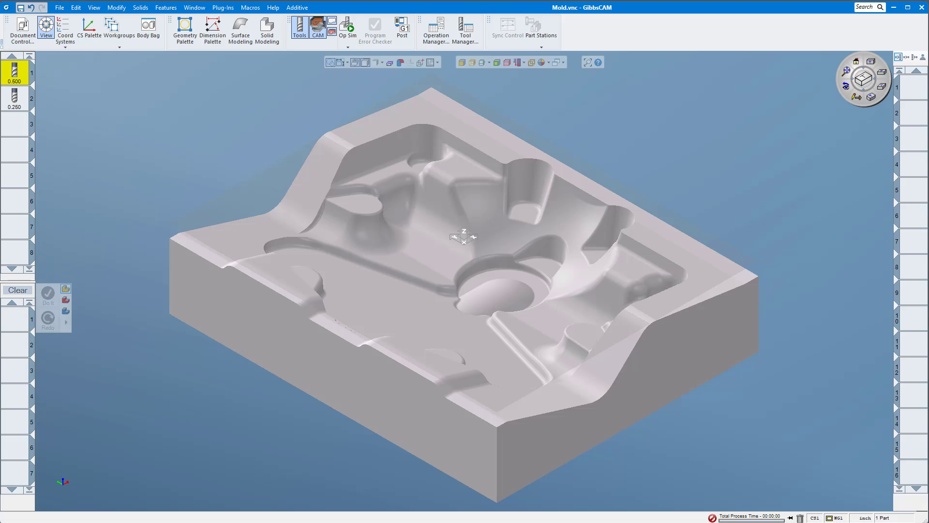
Create an Adv3D process in the first process slot using the 0.5 inch rough endmill
click(21, 317)
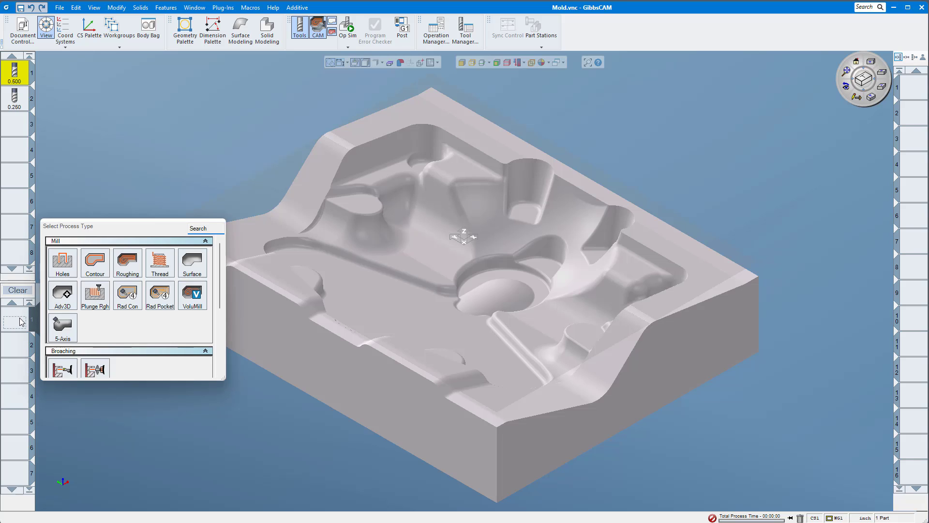
click(60, 304)
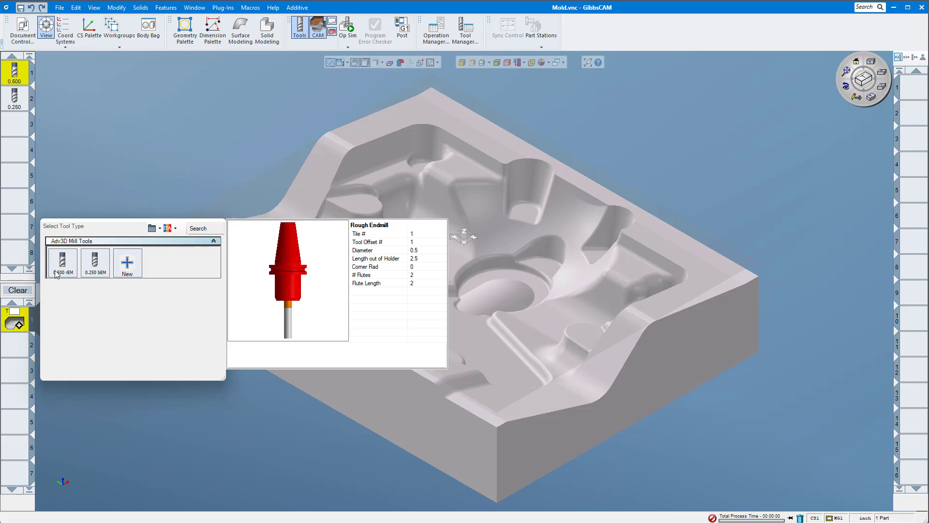
mouse_move(94, 269)
mouse_move(64, 270)
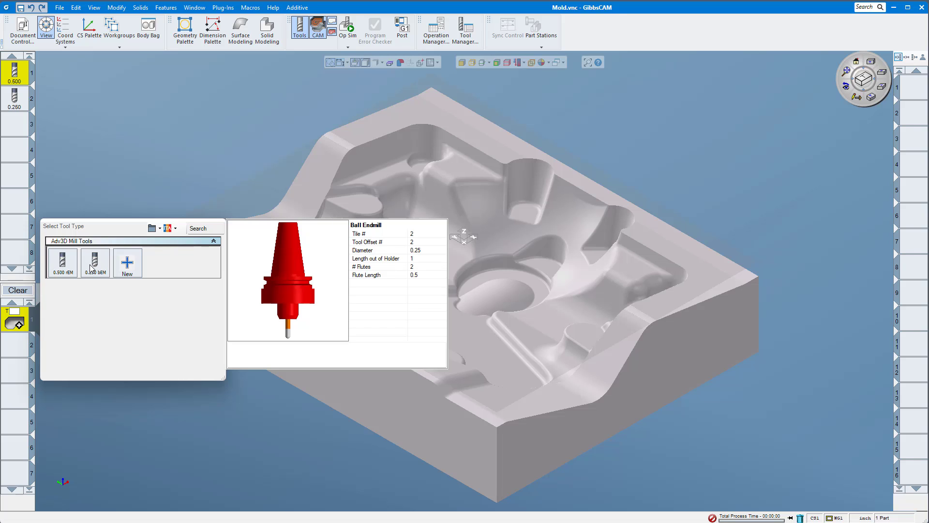
click(58, 275)
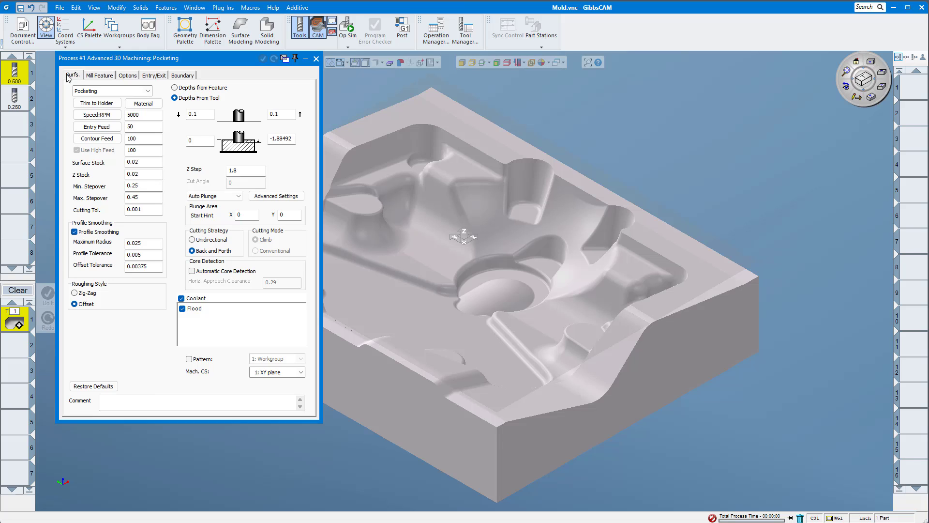
Look through the pocketing process's Mill Feature, Options, Entry/Exit and Boundary settings, ending back at the surface settings
click(99, 76)
click(130, 76)
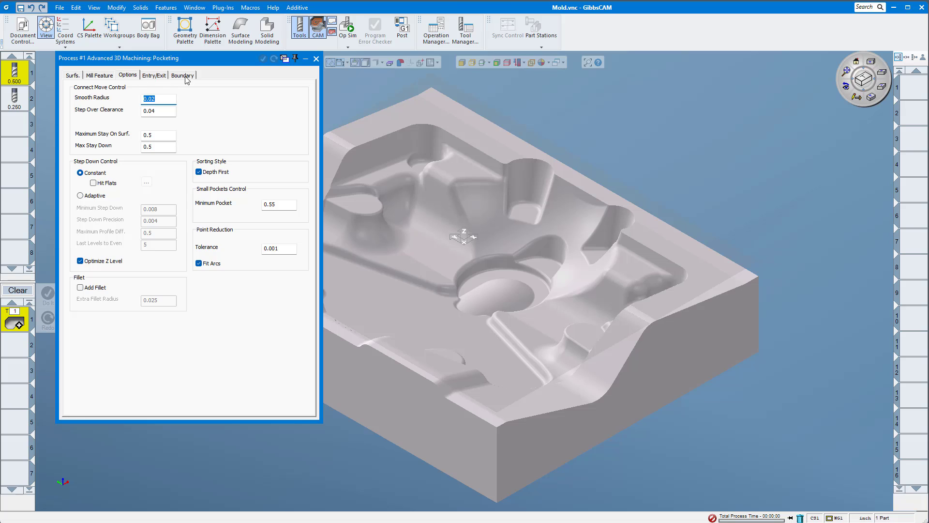
click(160, 76)
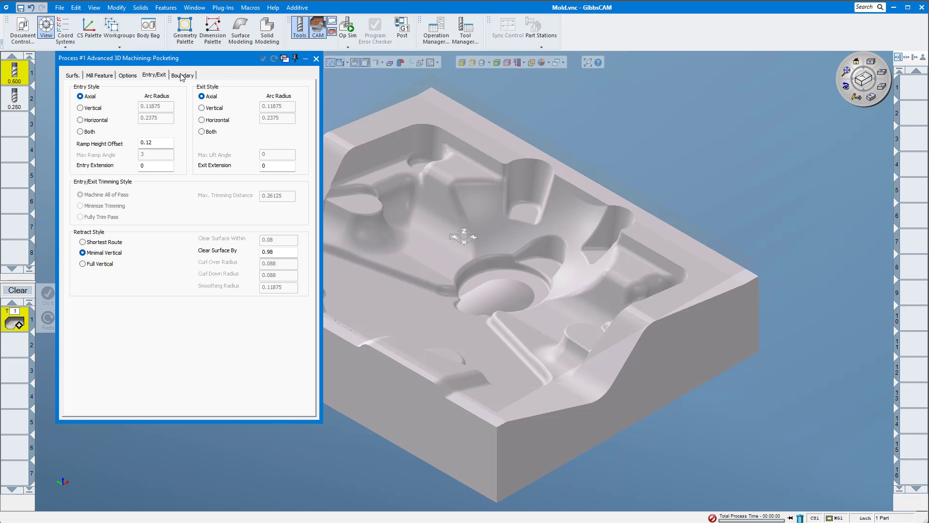
click(183, 77)
click(72, 77)
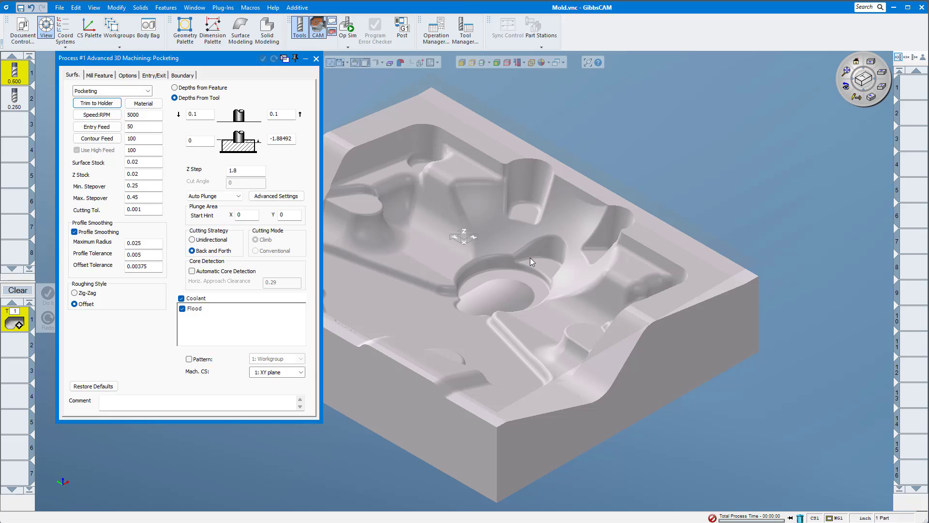
click(456, 255)
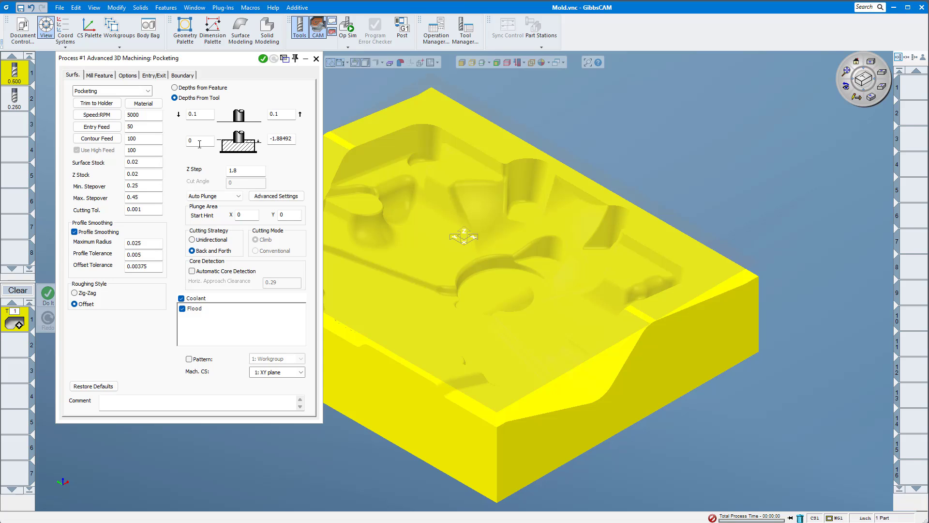
click(207, 113)
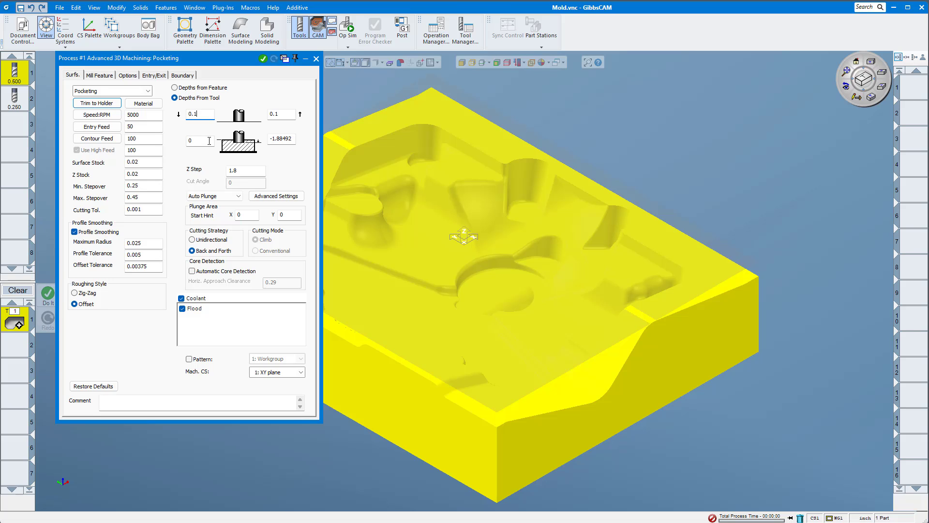
click(772, 139)
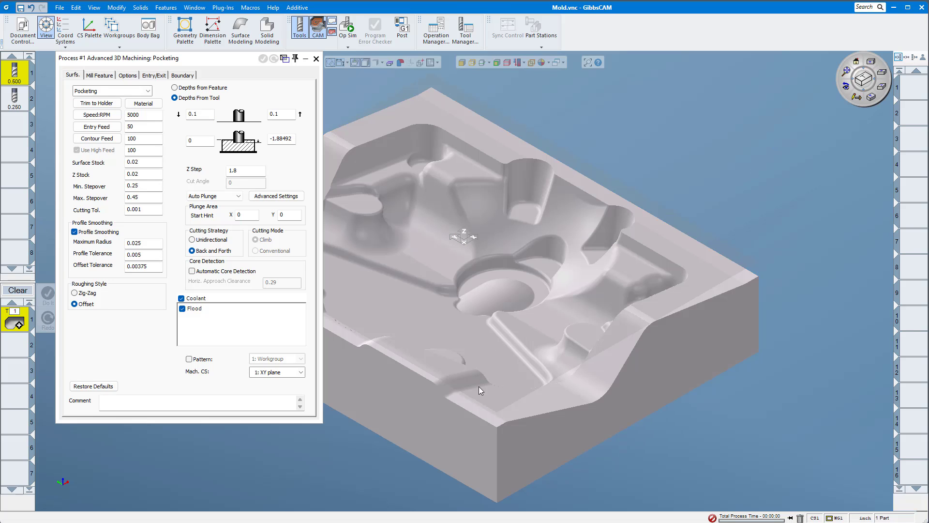
Set the pocketing process's starting surface depth to 0.01, slightly above the part's top
middle_drag(446, 442, 775, 116)
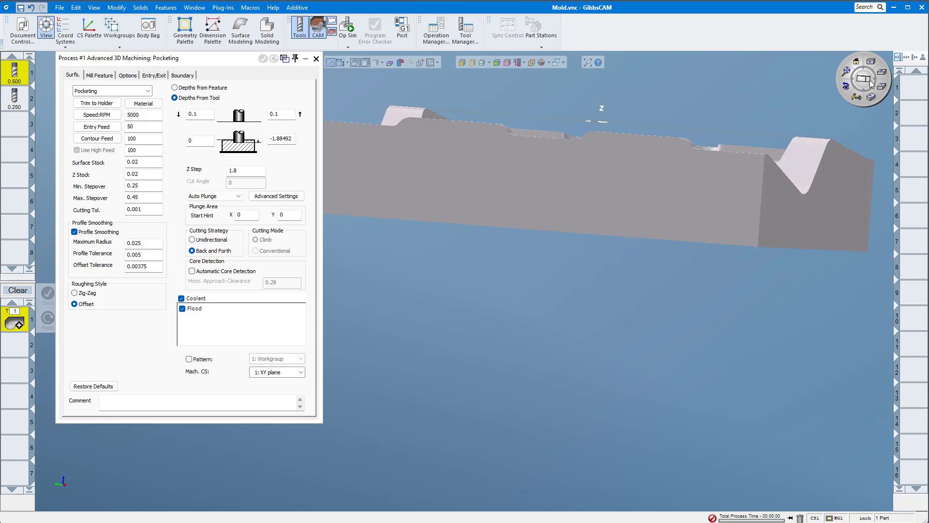
click(882, 87)
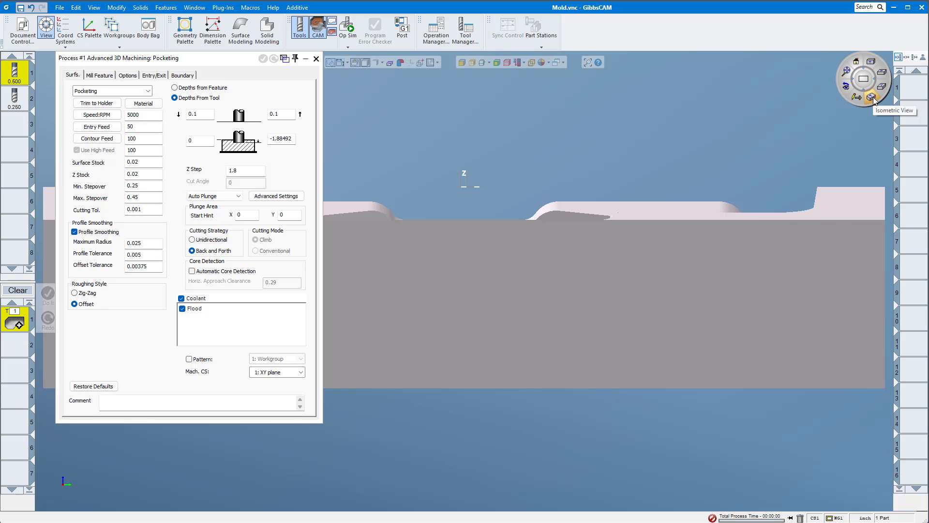
click(873, 98)
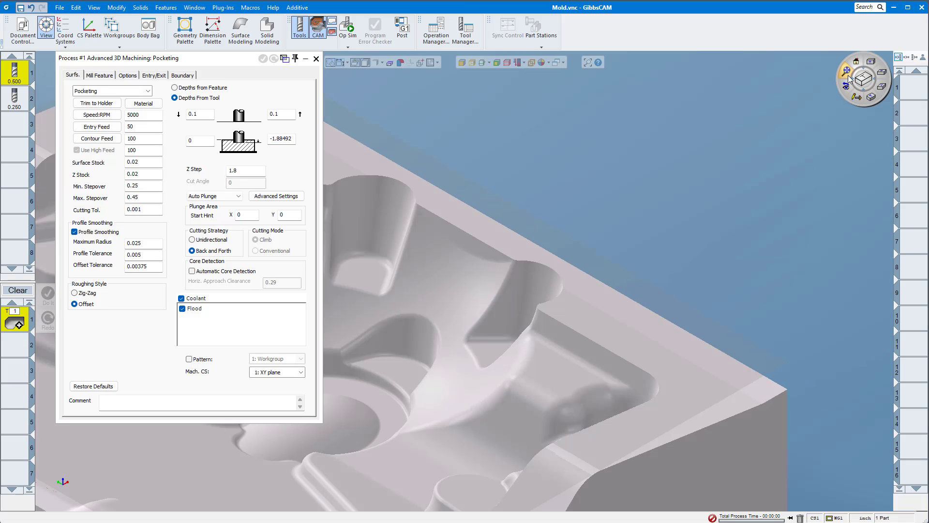
click(847, 72)
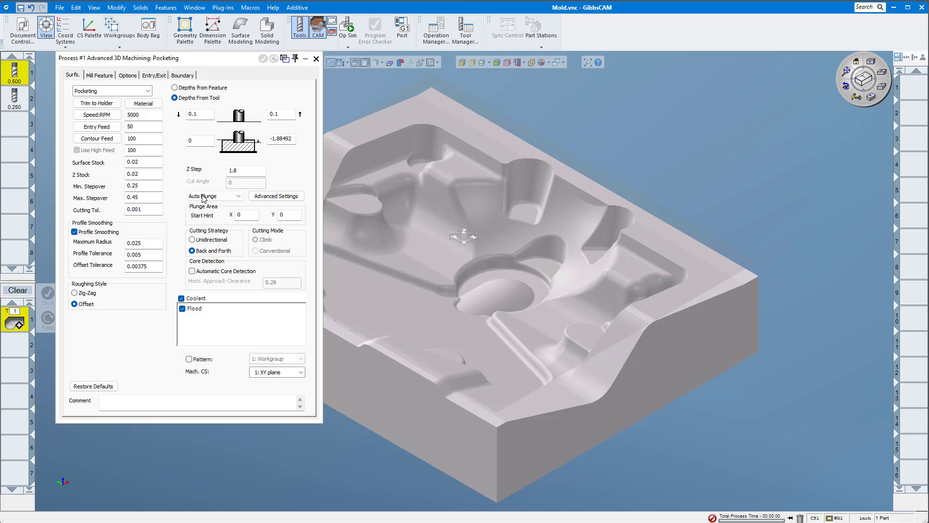
double_click(198, 141)
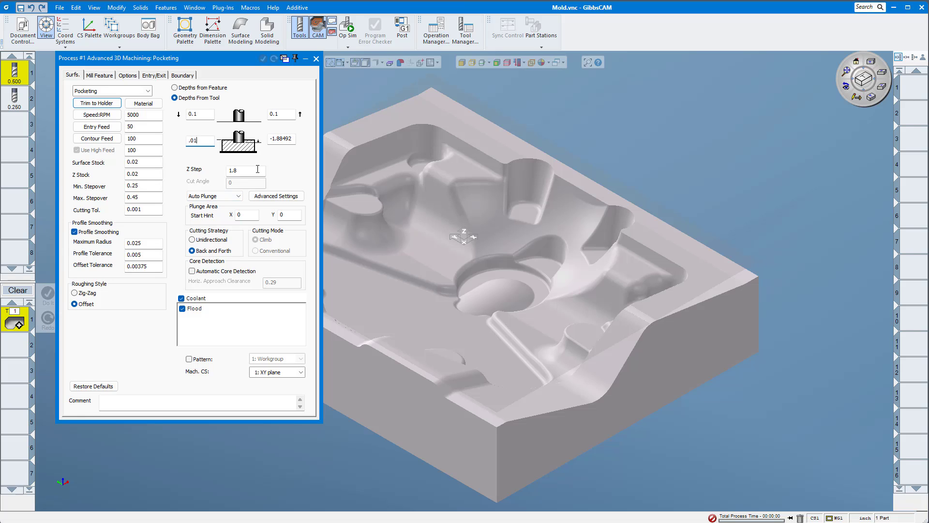
click(280, 138)
double_click(281, 139)
key(Home)
Select the mold body, set the Z Step to 0.25 and generate the pocketing toolpath
click(469, 196)
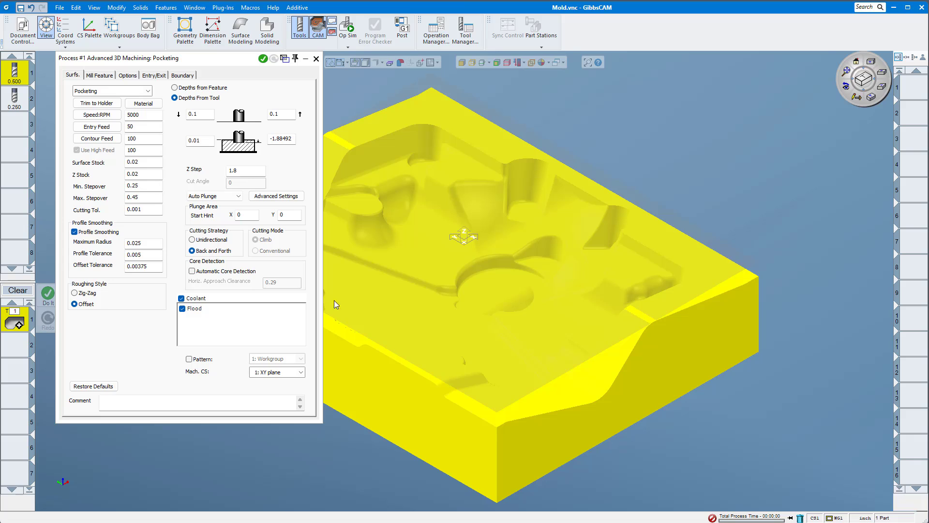
double_click(239, 169)
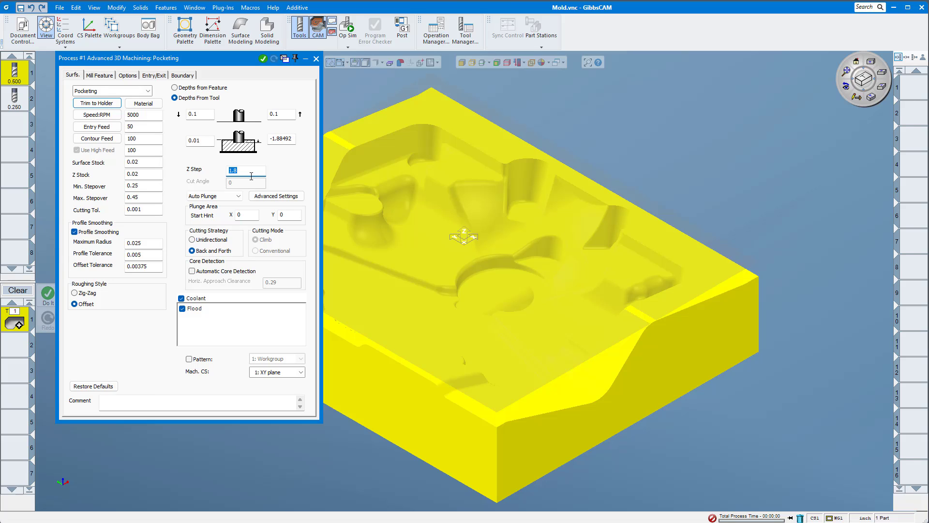
text(.25)
click(263, 60)
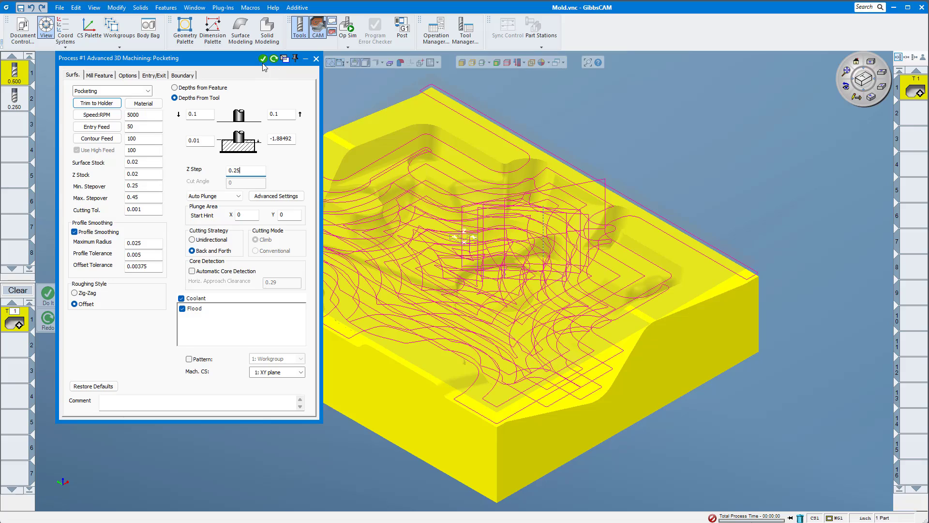
Minimize the pocketing process dialog, inspect the roughing toolpath over the mold and deselect the body
click(306, 60)
middle_drag(393, 318, 277, 202)
middle_drag(274, 263, 388, 308)
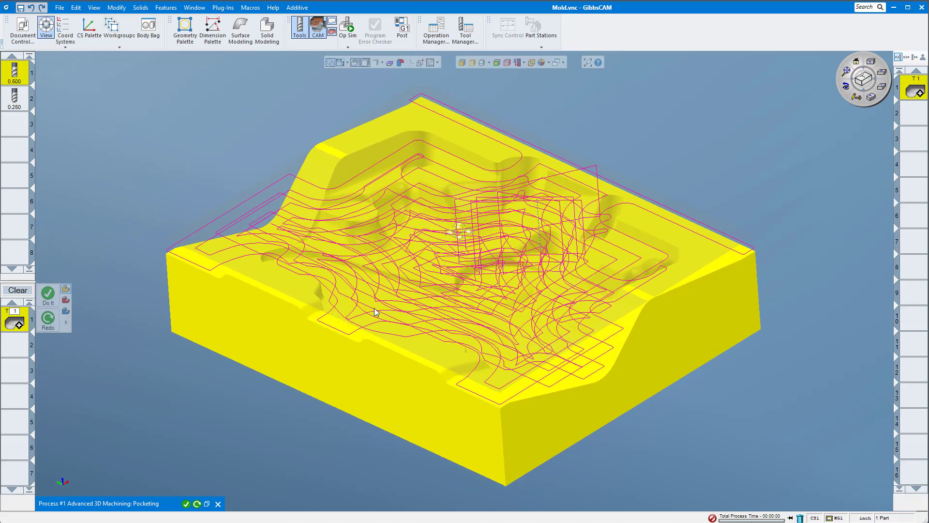
click(776, 203)
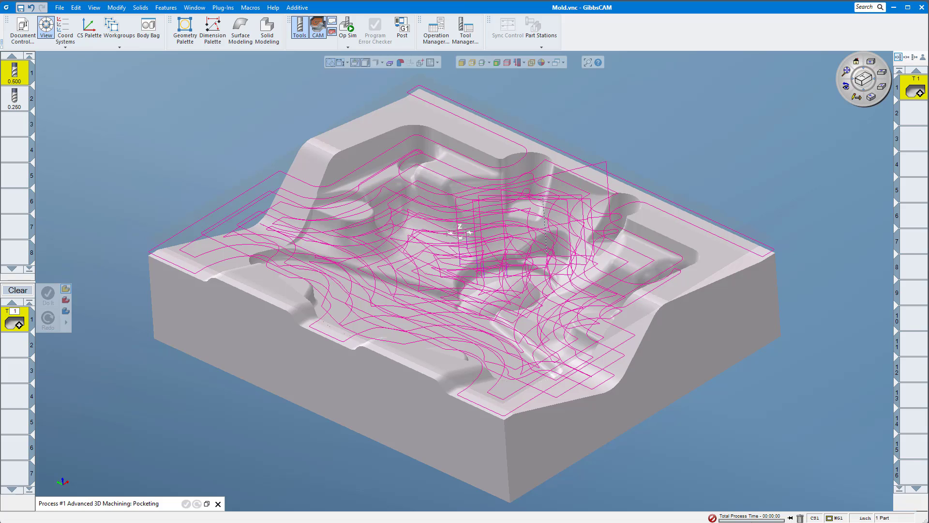
Run the Op Sim machining simulation of the pocketing operation and inspect the rough-cut stock
click(349, 37)
click(349, 28)
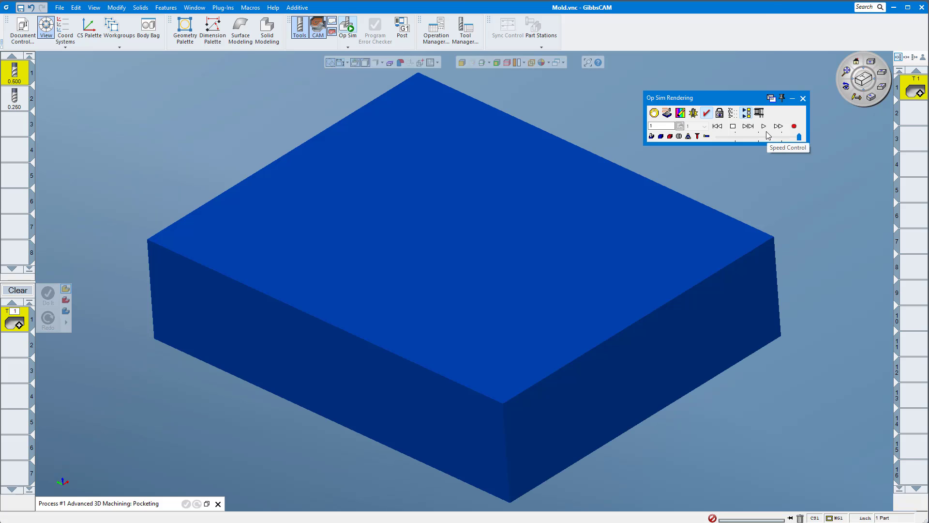
click(764, 126)
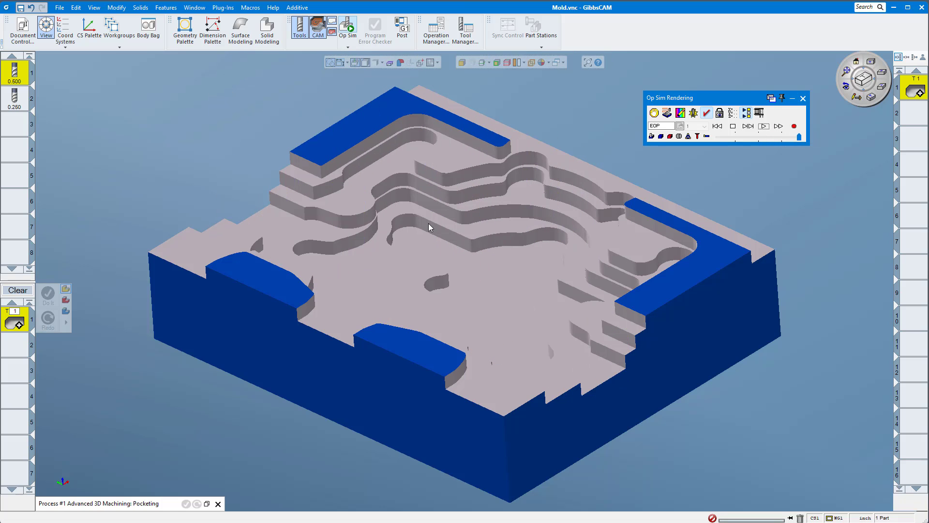
middle_drag(466, 269, 384, 292)
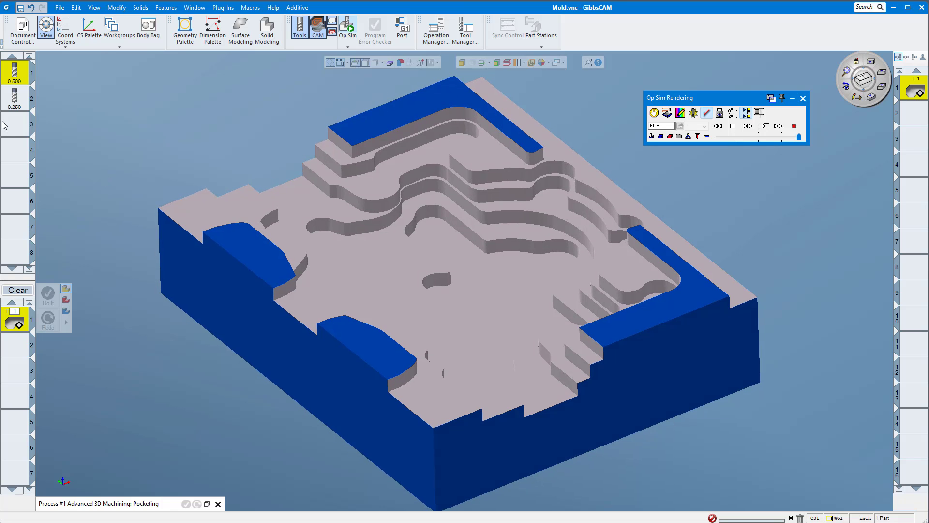
click(21, 106)
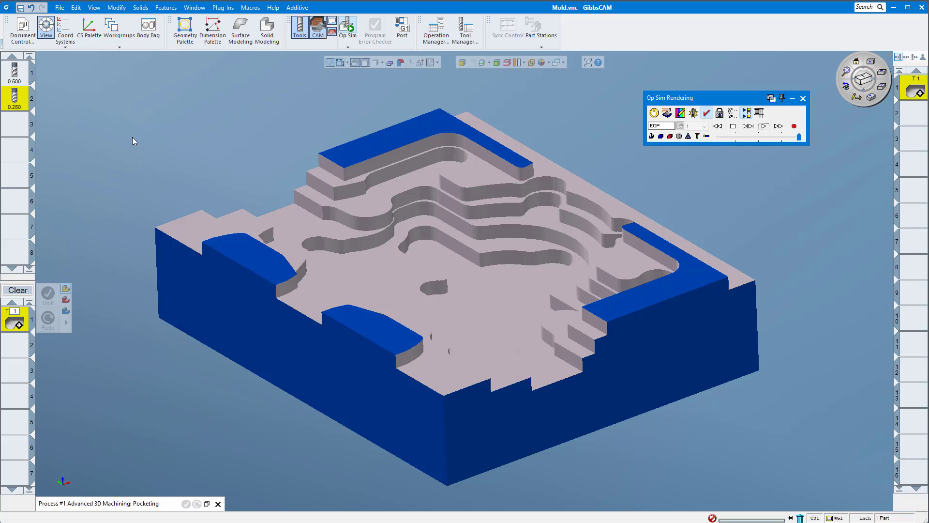
double_click(13, 72)
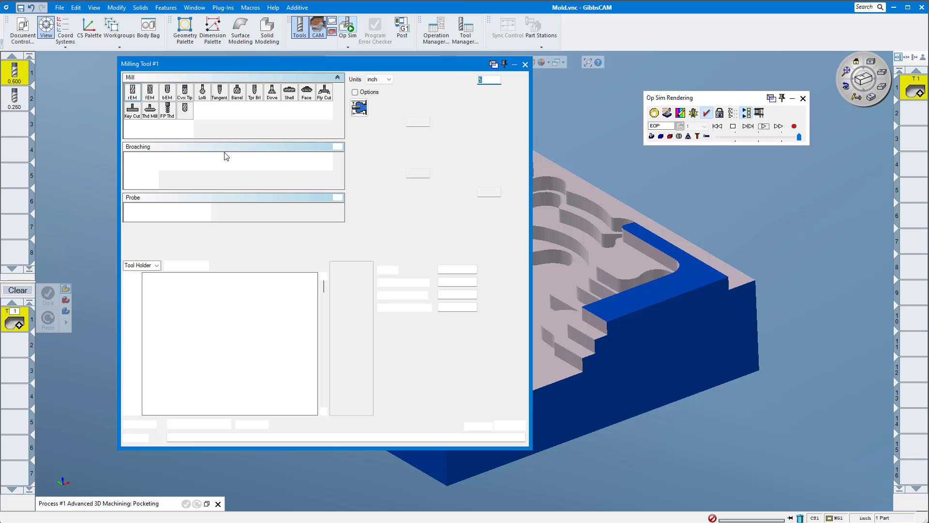
click(525, 64)
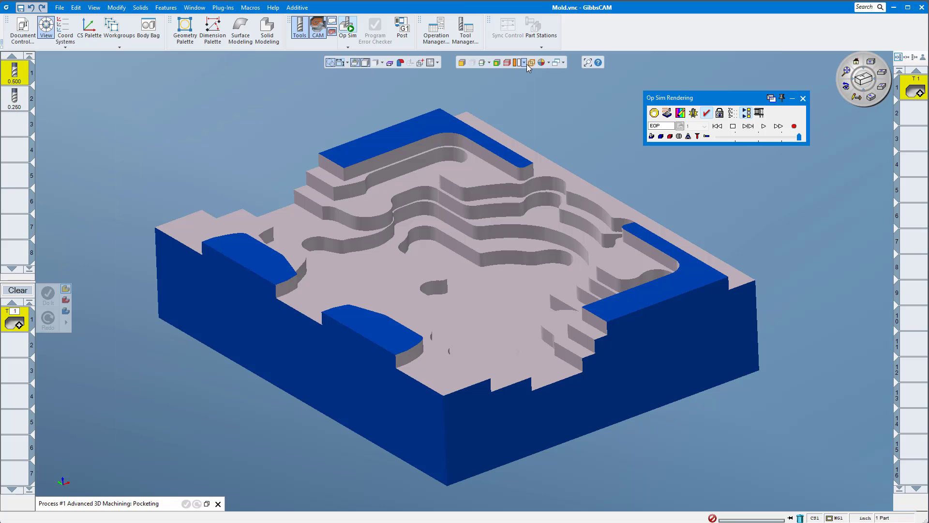
Set the pocketing process's Z Step to 0.05 and regenerate the existing roughing toolpath on the mold
double_click(18, 313)
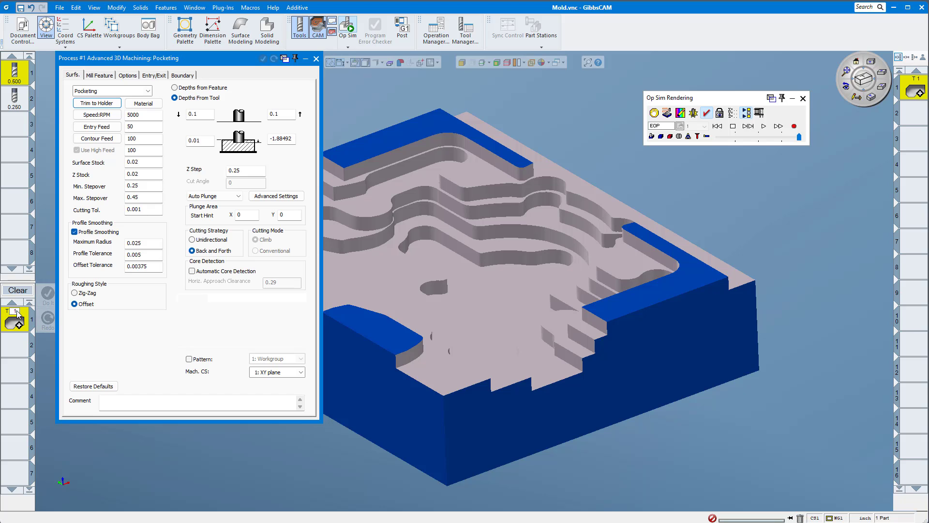
double_click(238, 169)
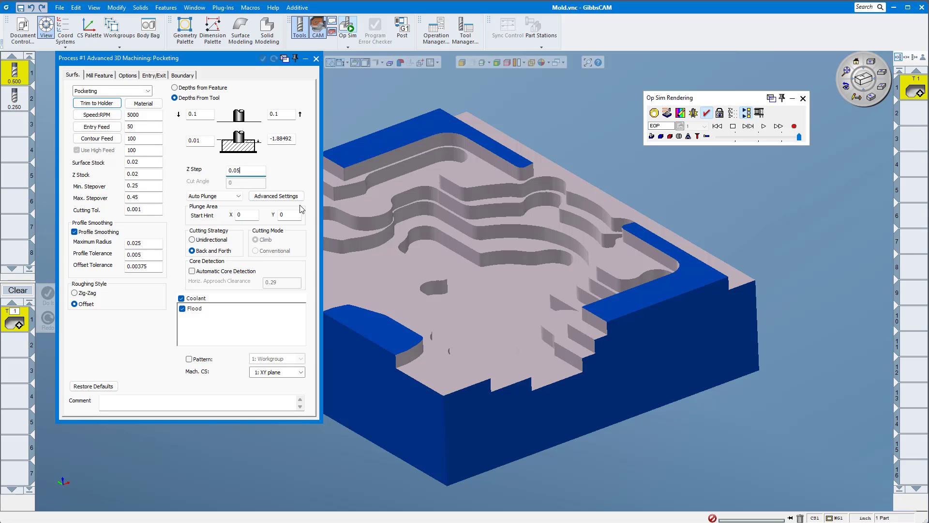
click(802, 100)
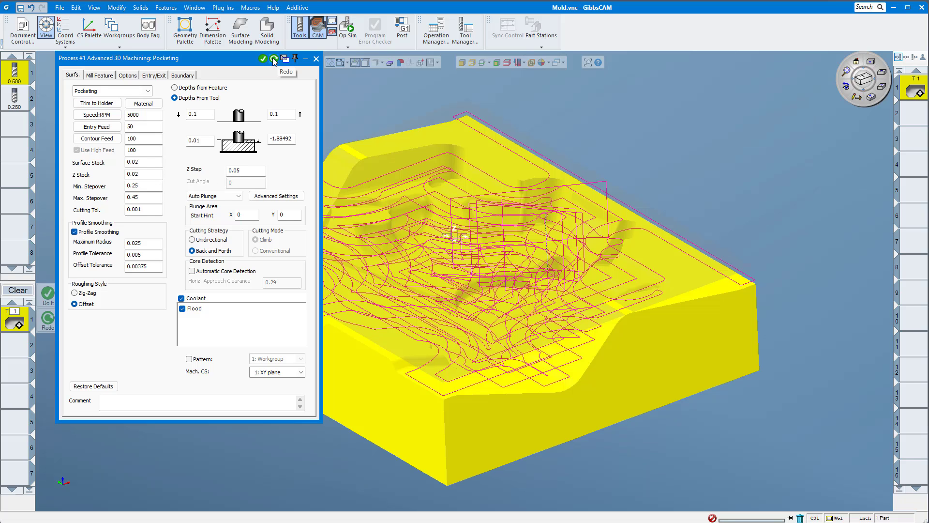
click(274, 60)
click(273, 60)
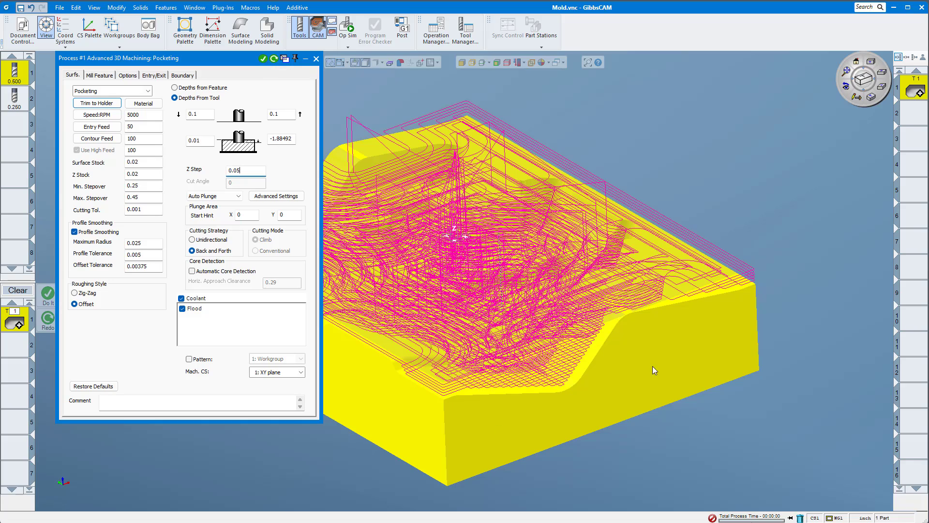
Minimize the process dialog, simulate the regenerated pocketing operation in Op Sim at adjusted playback speed and close the simulation
middle_drag(739, 207, 332, 54)
click(306, 59)
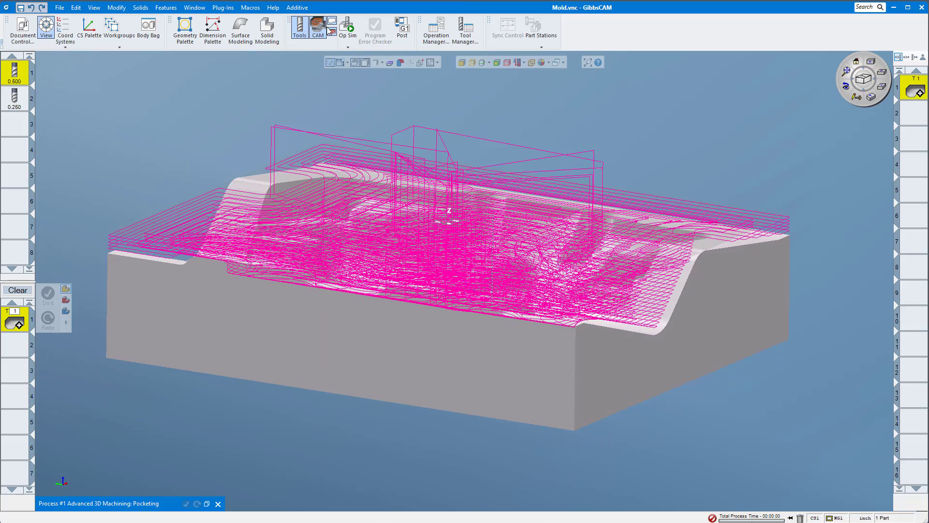
click(348, 27)
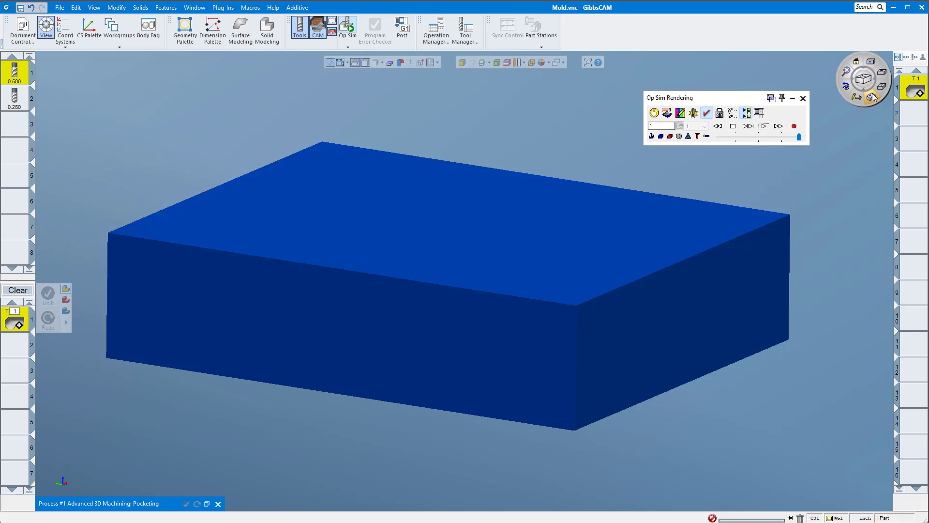
click(847, 71)
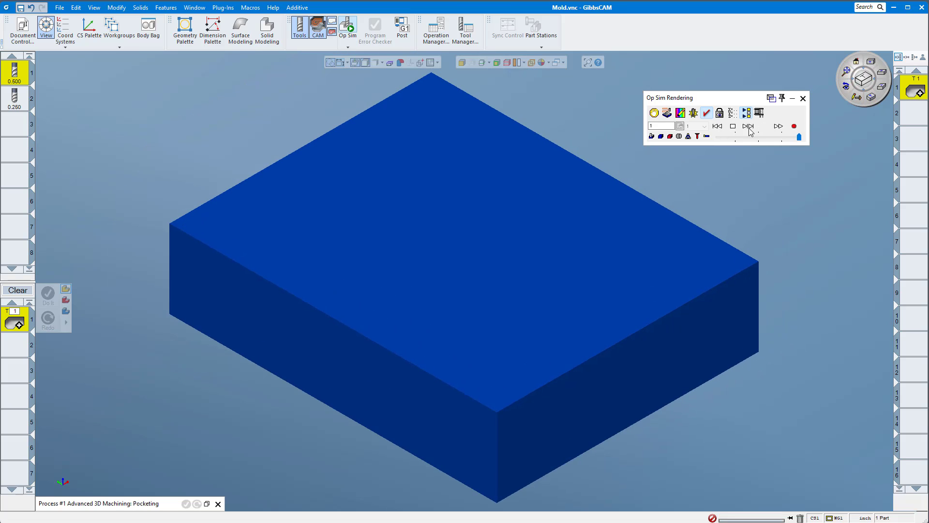
click(764, 127)
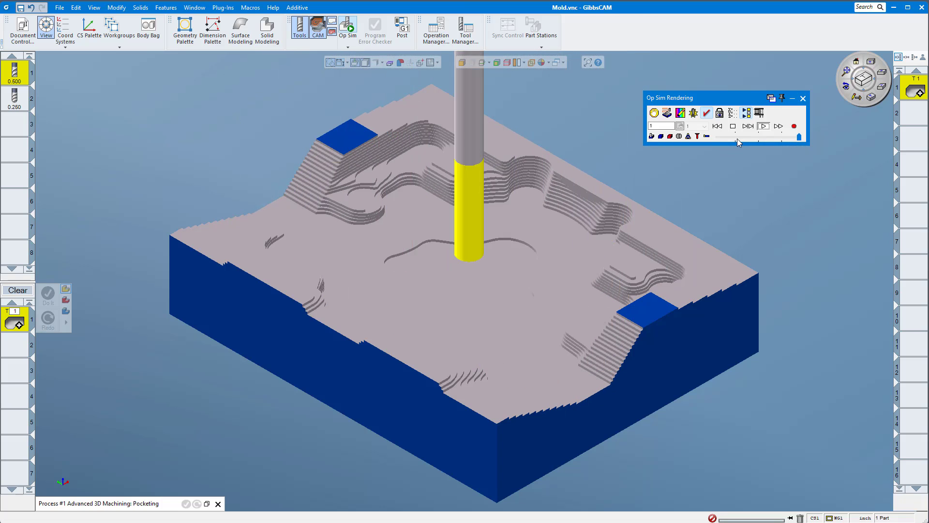
click(742, 137)
click(733, 138)
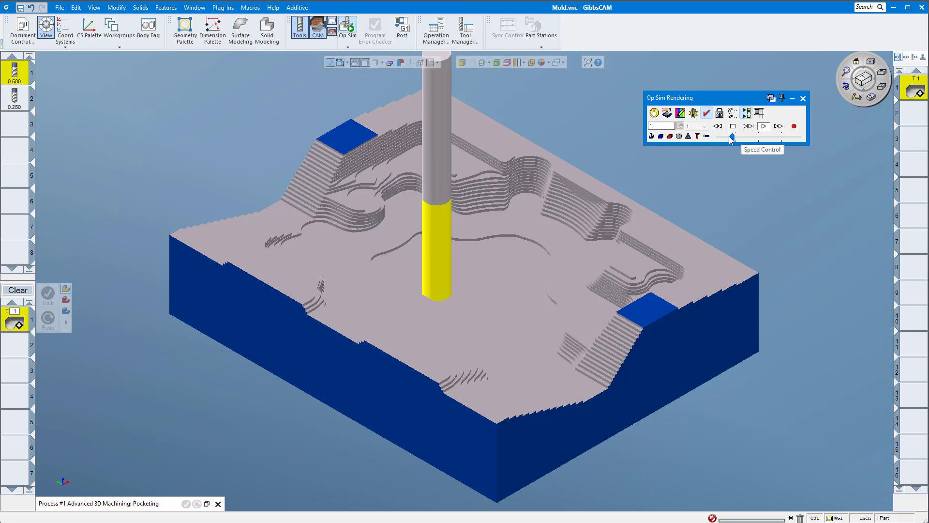
click(803, 99)
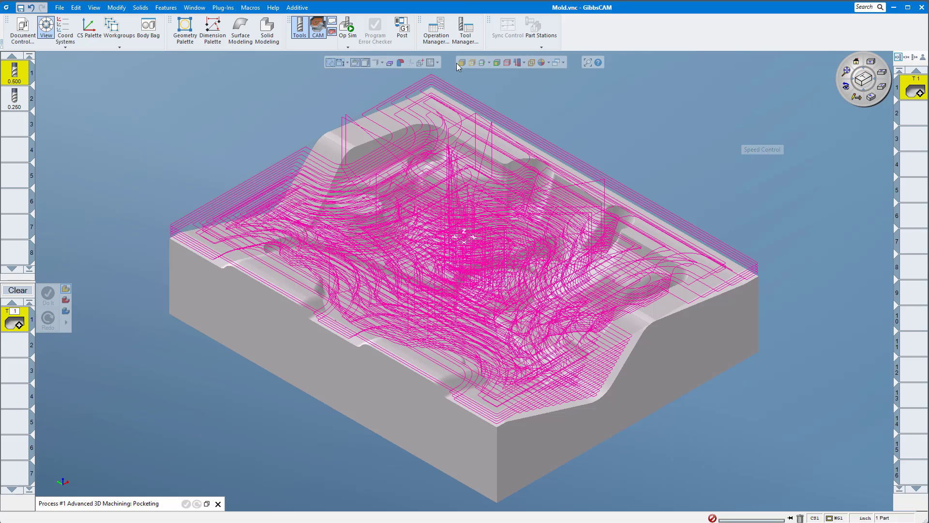
Generate an Adaptive Pocketing operation on the mold body with a Fine Z Step of 0.05 and a Main Z Step of 0.25
click(82, 91)
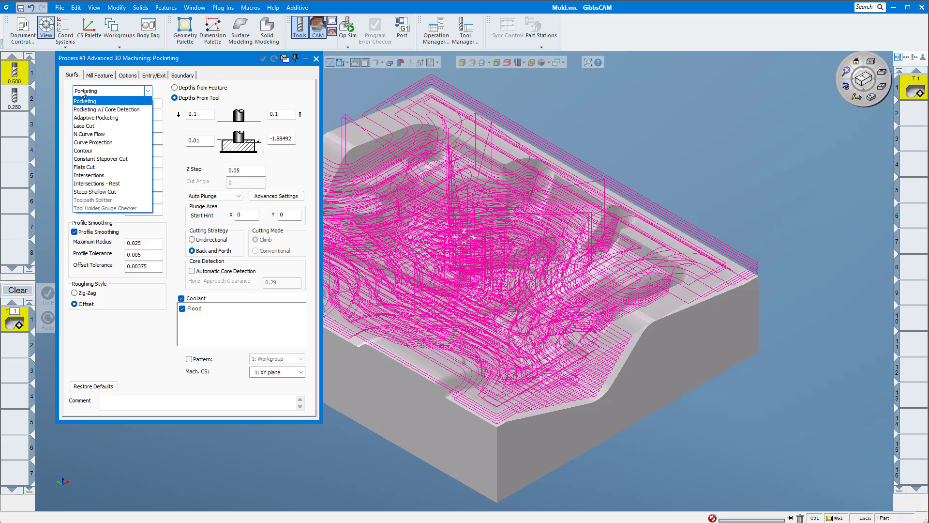
click(88, 118)
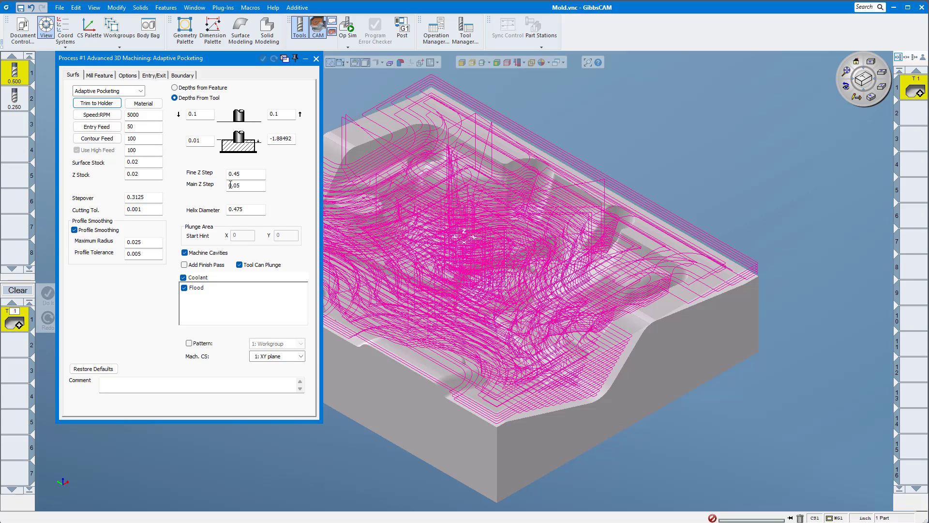
drag(234, 186, 258, 186)
drag(252, 174, 232, 175)
text(25)
click(507, 448)
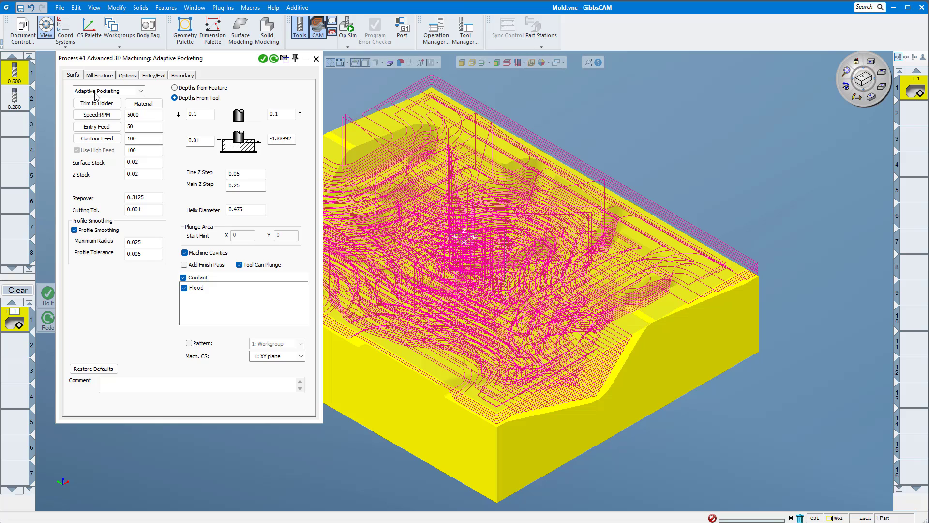
click(263, 59)
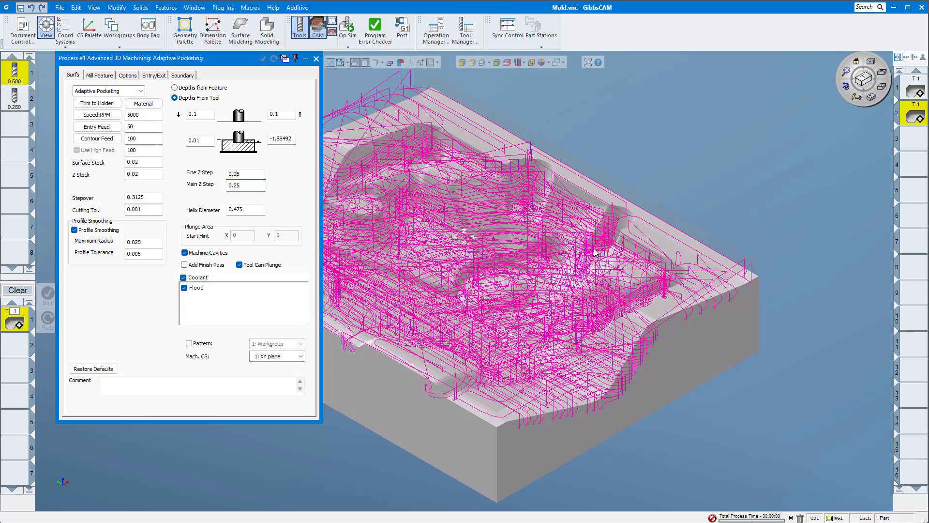
Simulate the adaptive pocketing operation in Op Sim, adjusting the playback speed to examine how it cuts, and close the simulation
click(348, 27)
click(767, 140)
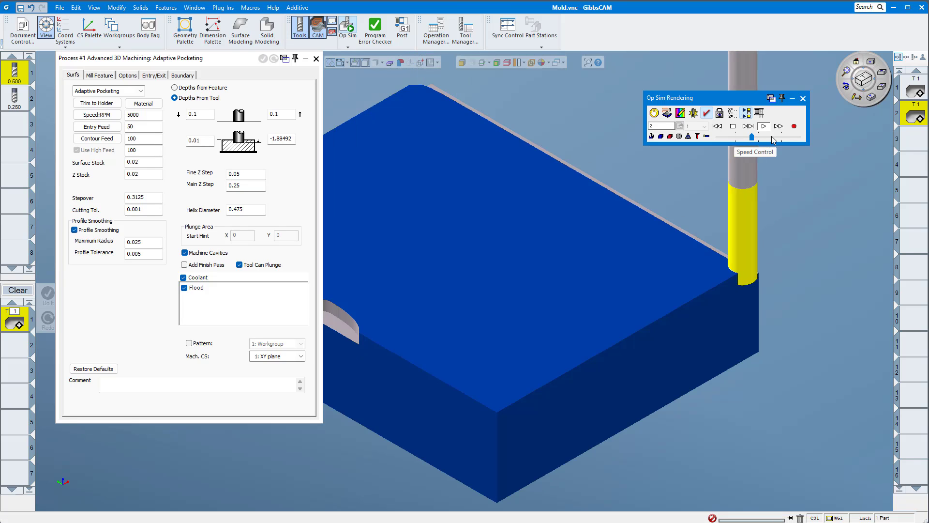
click(734, 126)
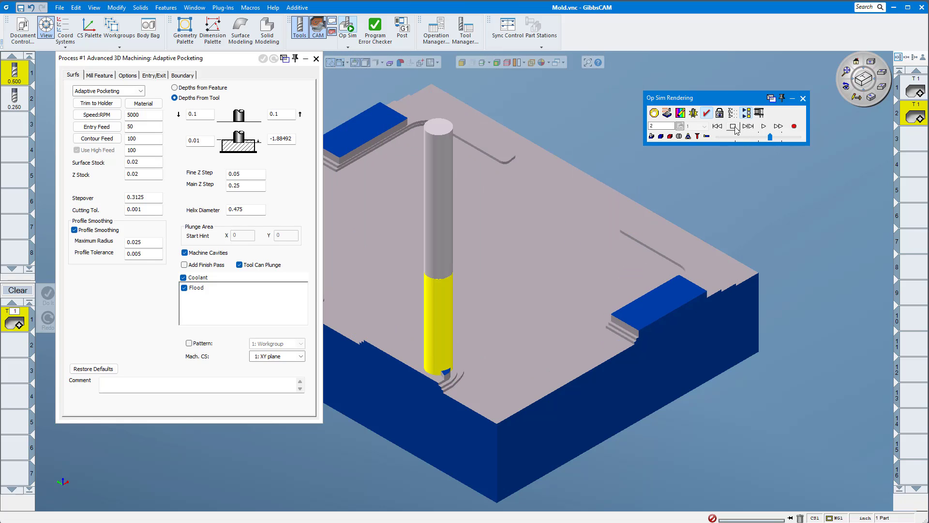
click(764, 126)
click(760, 138)
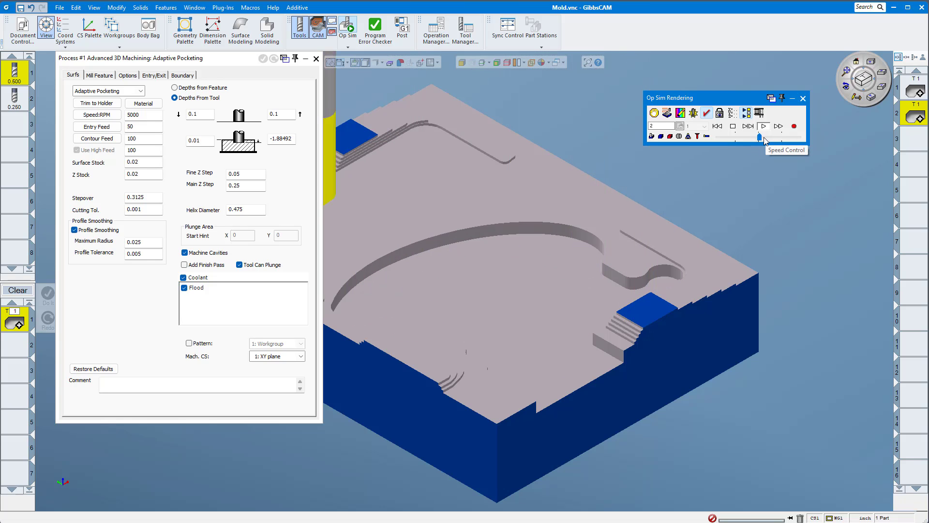
click(765, 139)
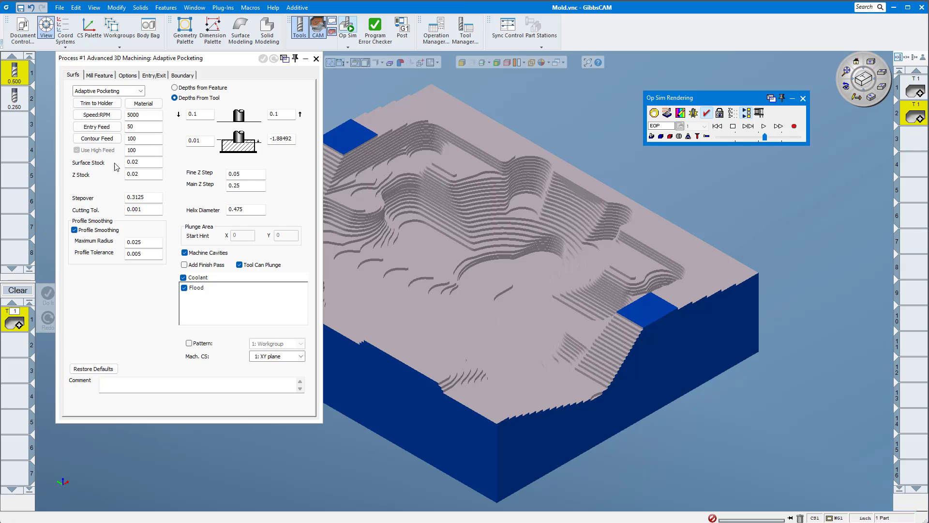
click(804, 99)
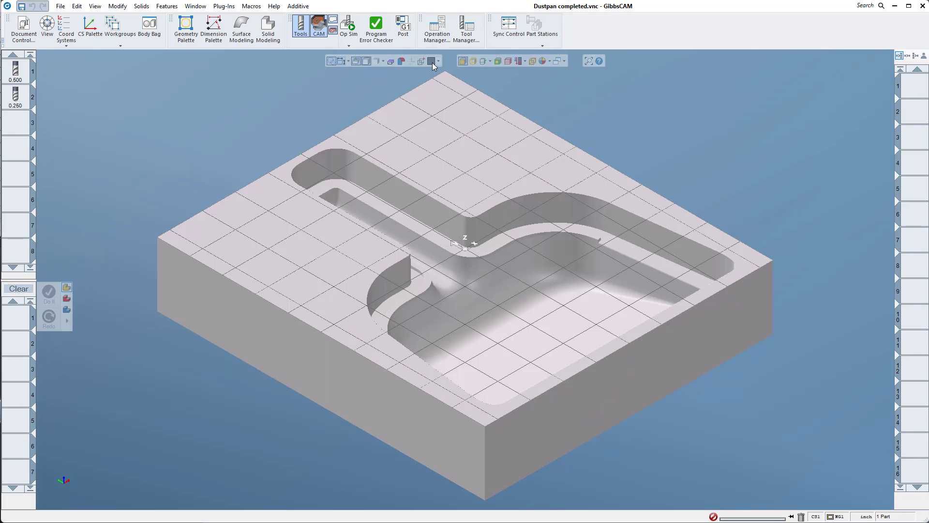
Hide the grid on the dustpan mold and create an Advanced 3D Lace Cut process with the 0.250 tool
click(432, 62)
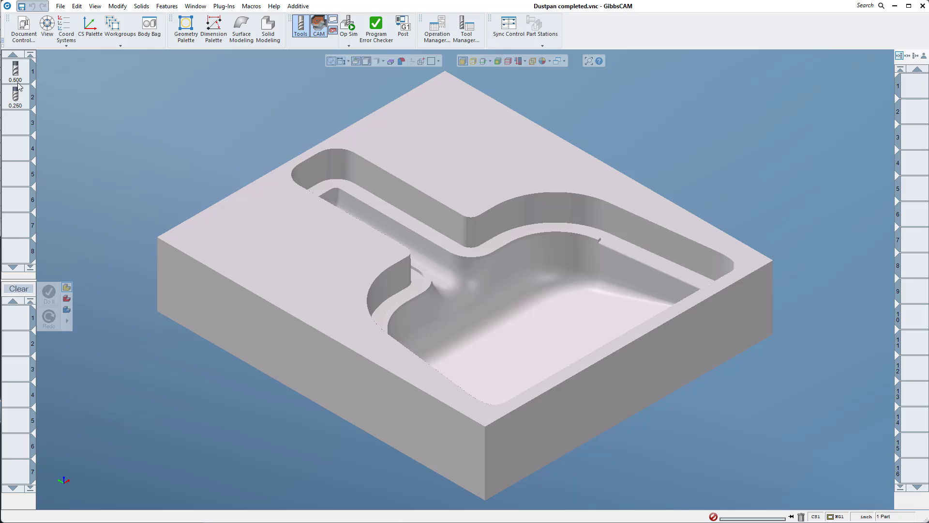
drag(22, 97, 21, 320)
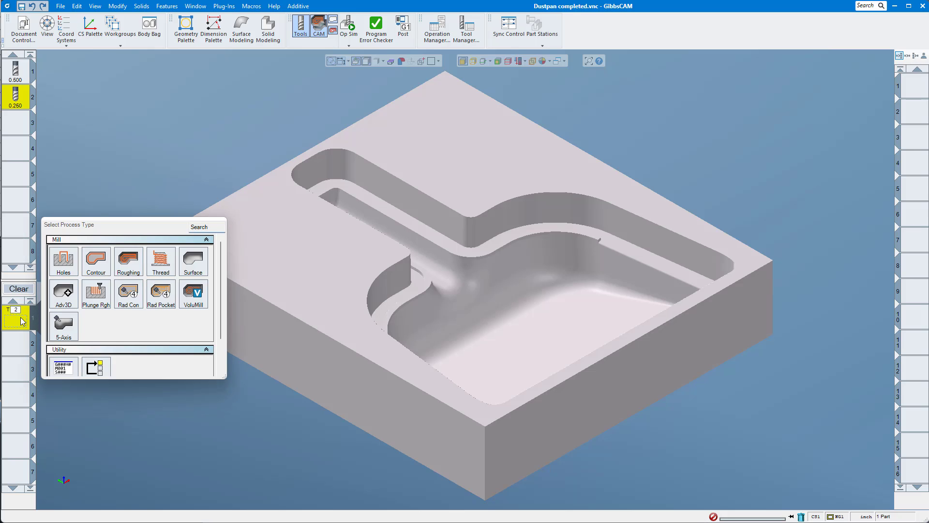
click(57, 300)
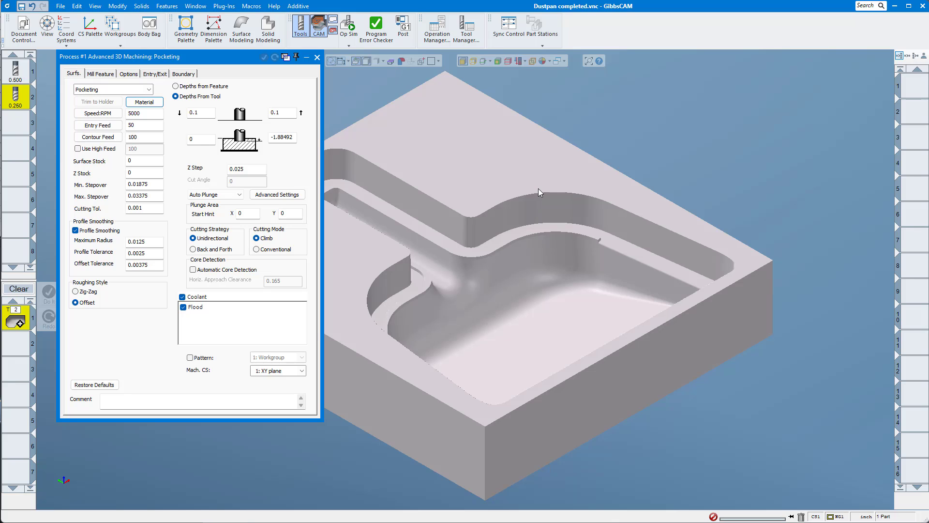
click(128, 89)
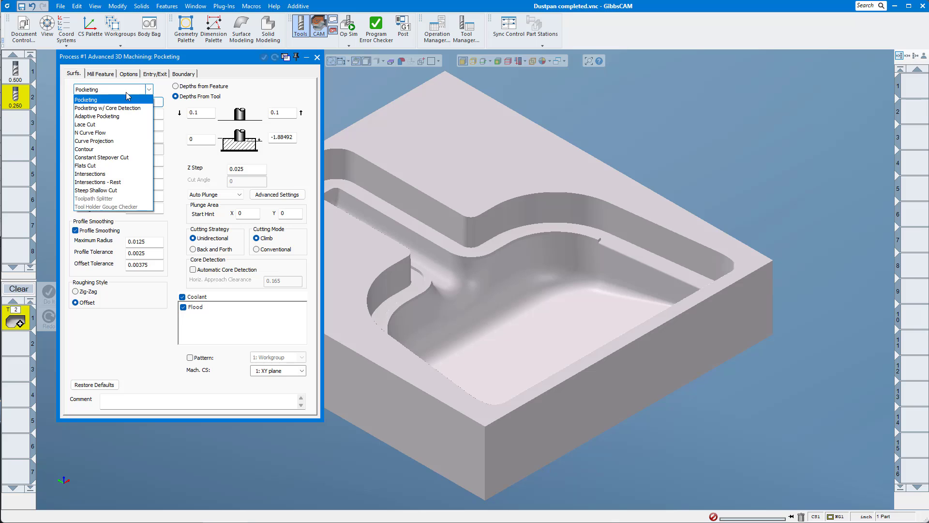
click(103, 126)
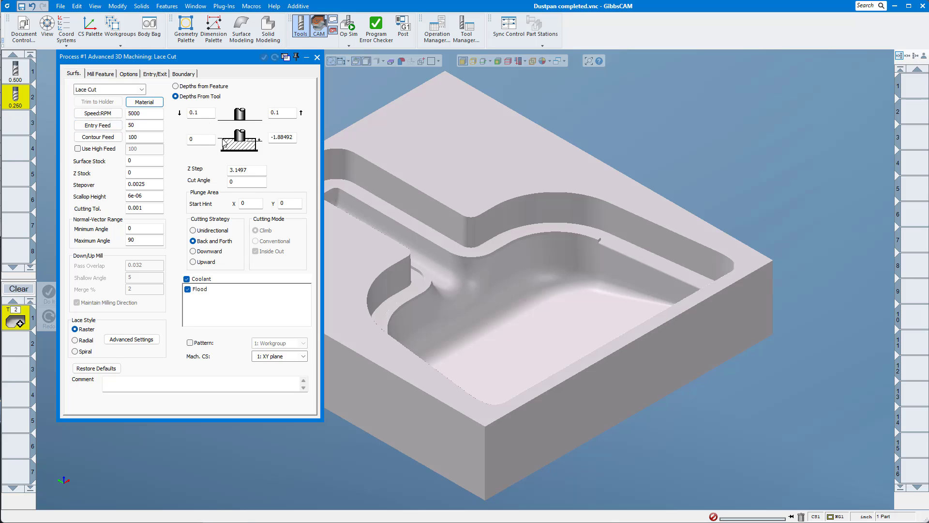
Set the Lace Cut's Z Step to 1.88492, its surface depth to 0 and its final depth to -3.14961
click(251, 174)
double_click(251, 174)
click(204, 141)
text(10)
double_click(207, 139)
text(0)
click(292, 135)
Select the dustpan cavity's flat floor face, set the Stepover to 0.1 and generate the Lace Cut toolpath
click(574, 336)
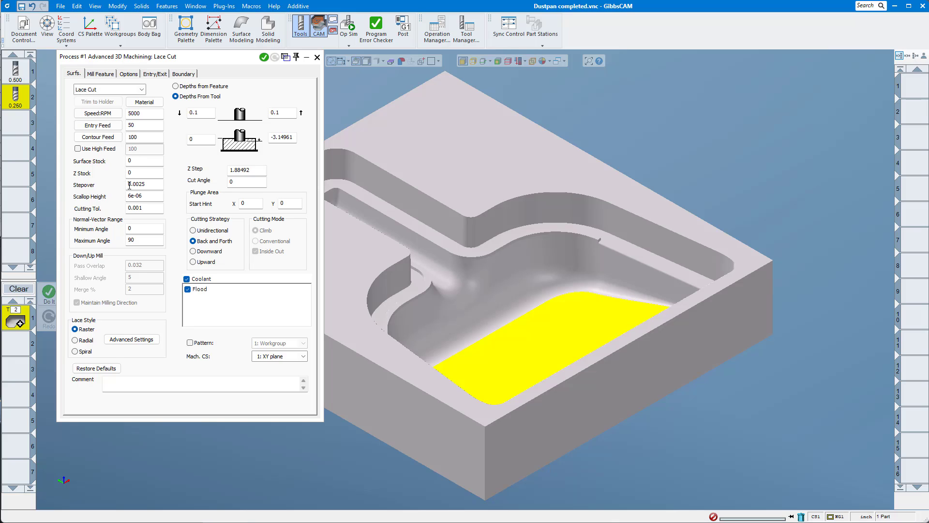
drag(128, 185, 164, 188)
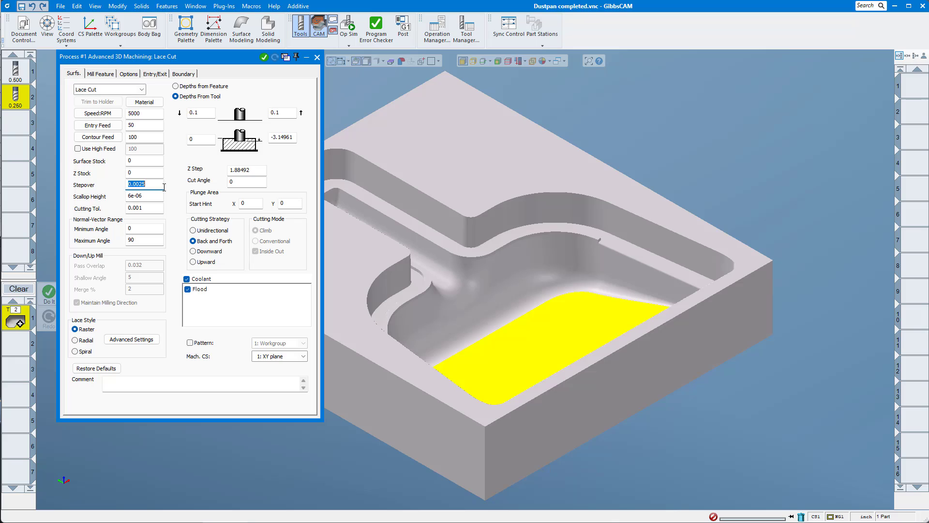
text(1.1)
click(264, 58)
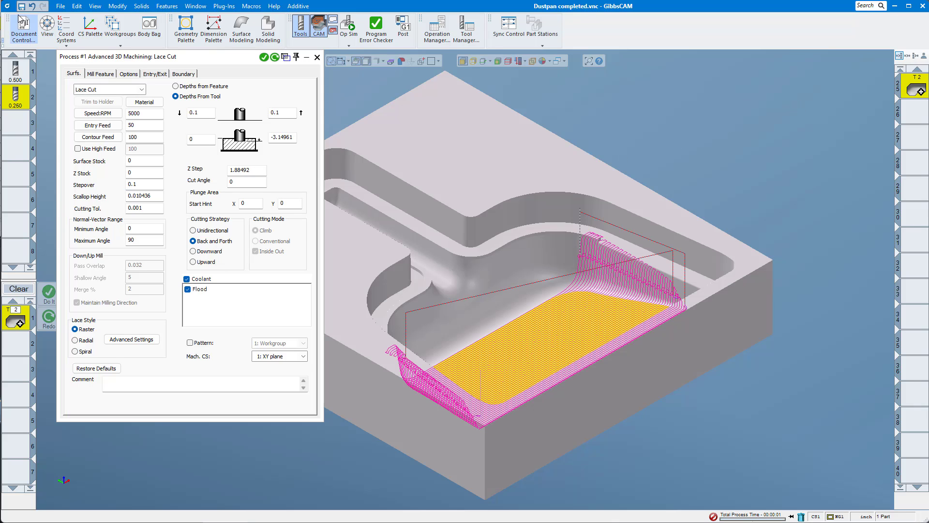
Move the process dialog aside and examine the Lace Cut passes over the cavity floor in side and top views
click(47, 25)
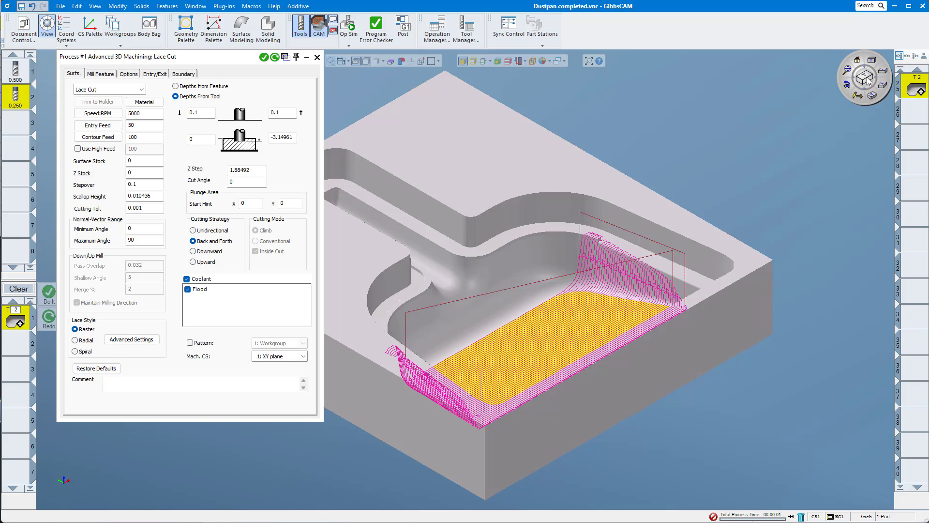
click(882, 86)
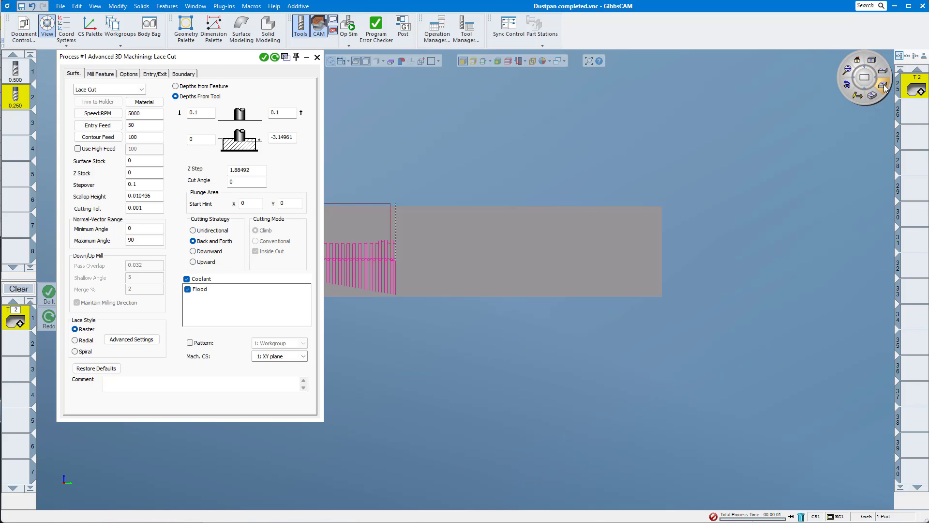
click(882, 70)
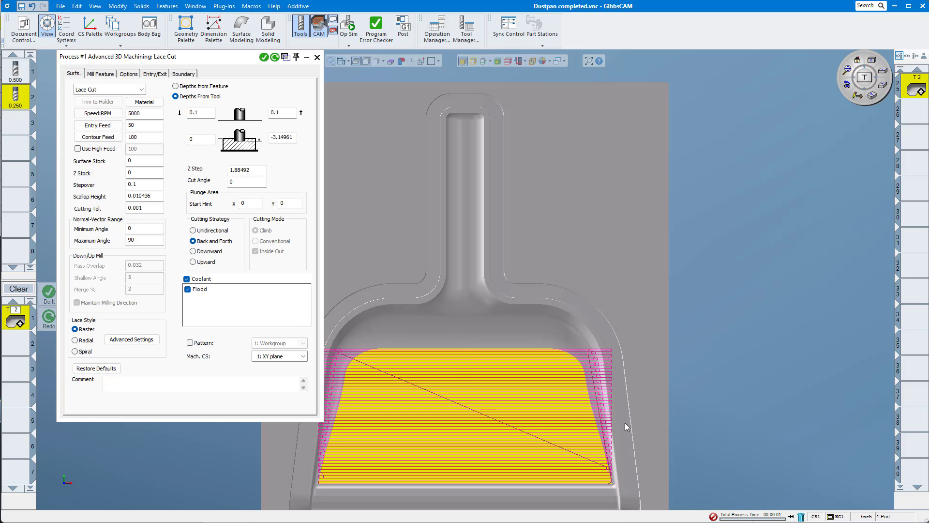
drag(213, 56, 187, 54)
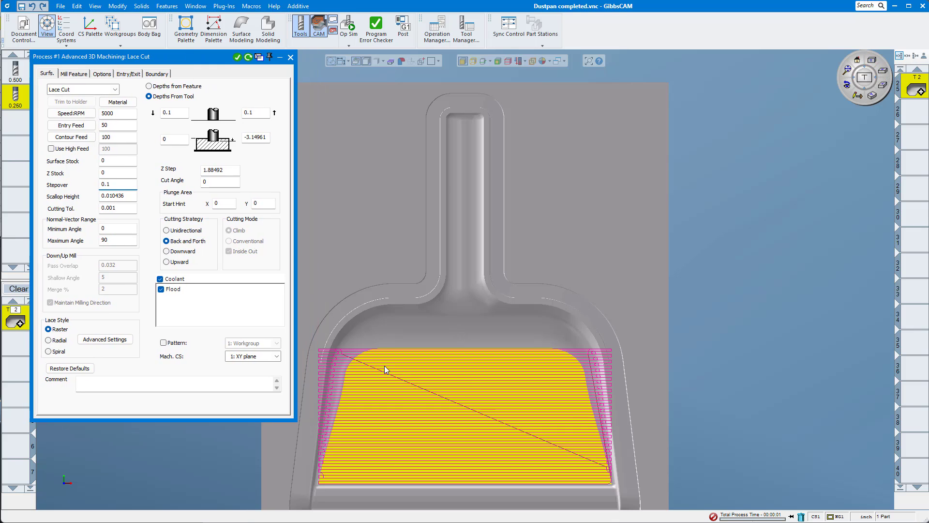
scroll(492, 443, up, 5)
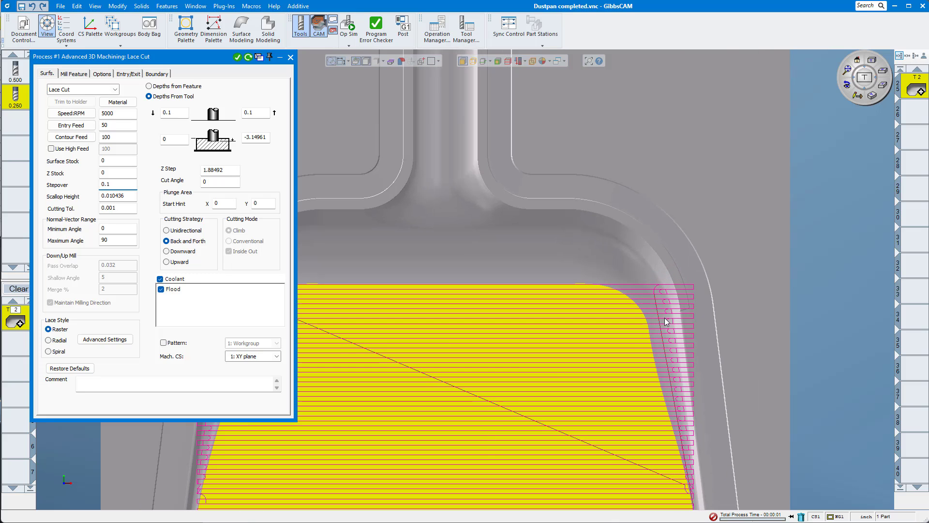
Set the Lace Cut's boundary type to Silhouette and regenerate the toolpath on the dustpan cavity floor
middle_drag(536, 386, 845, 164)
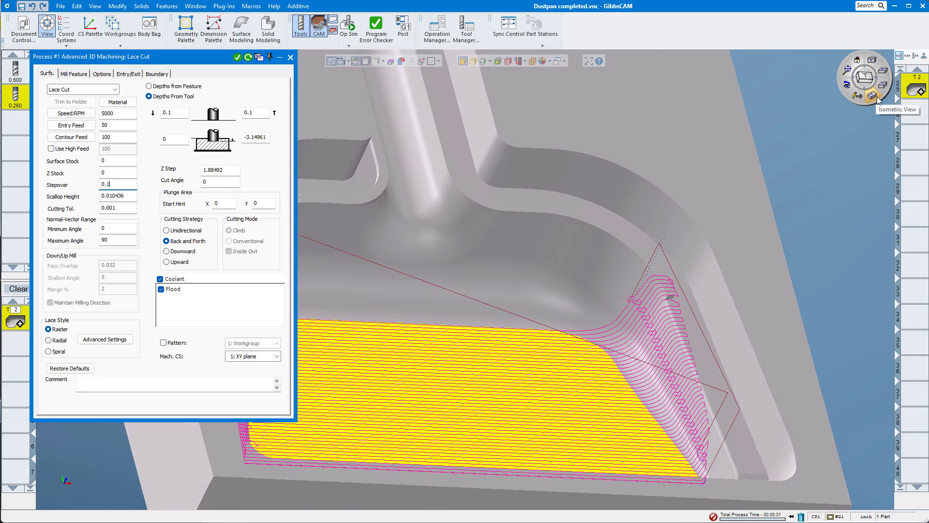
click(871, 75)
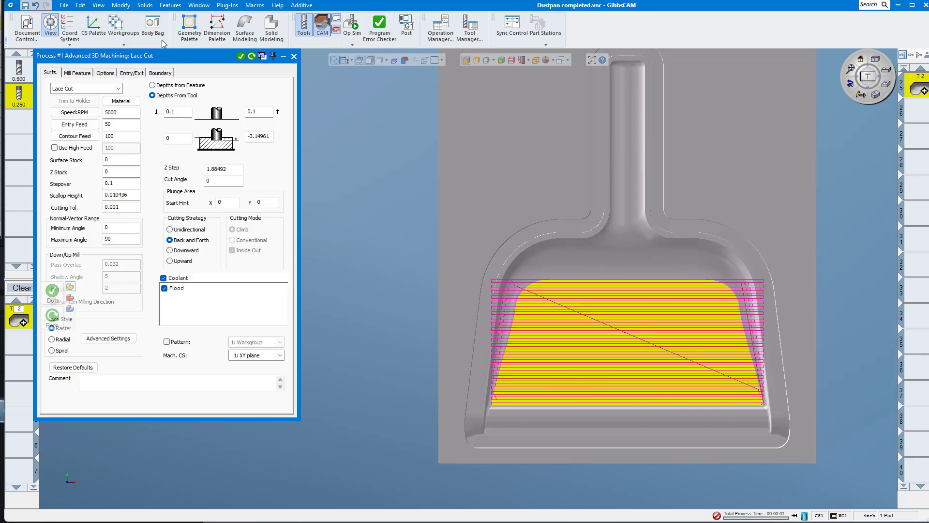
drag(180, 57, 262, 96)
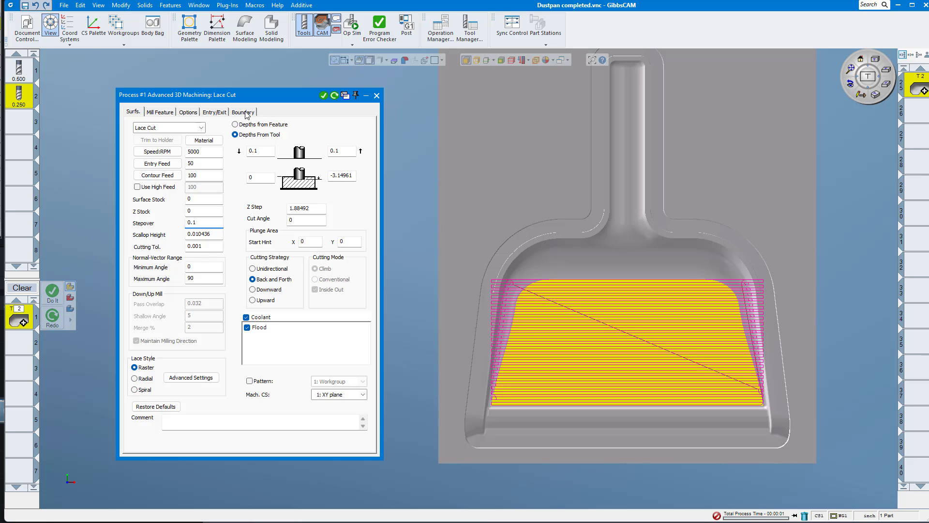
click(246, 114)
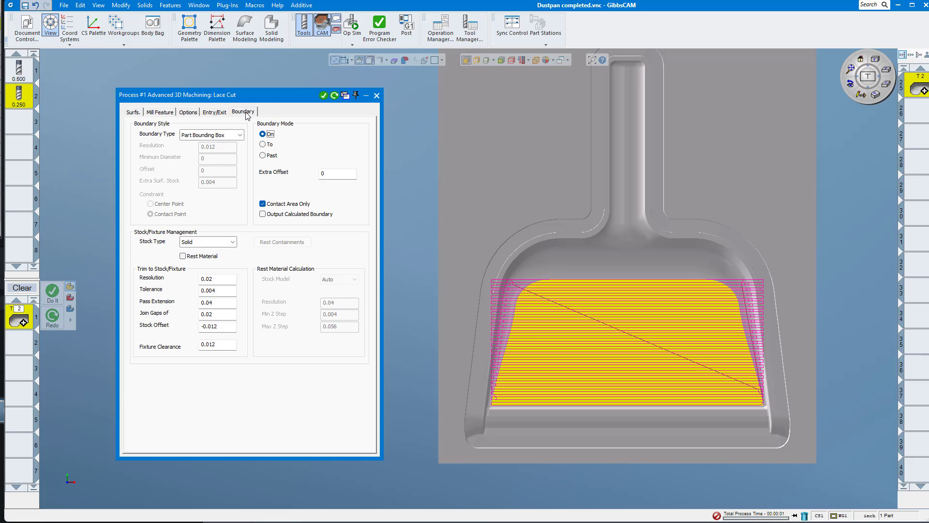
drag(283, 97, 333, 91)
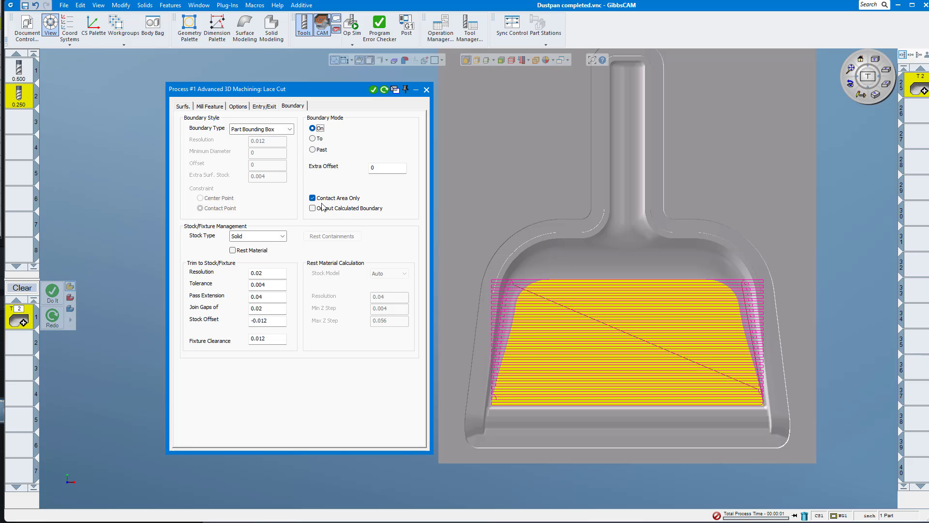
click(290, 128)
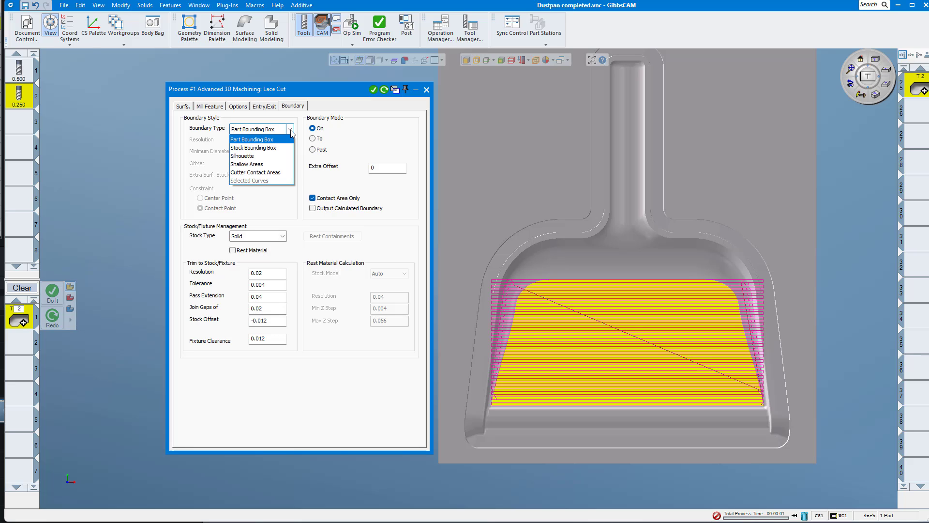
click(274, 157)
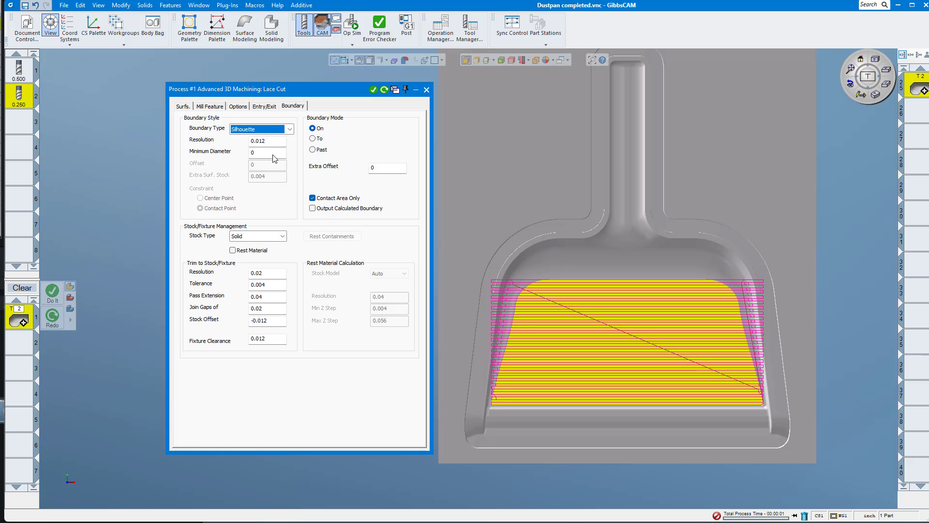
click(385, 91)
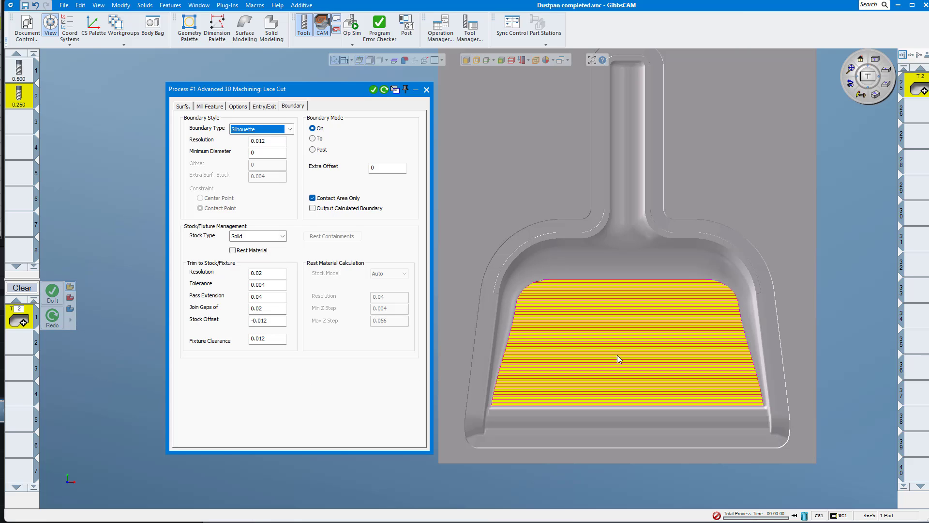
Inspect the silhouette-bounded Lace Cut passes on the cavity floor from angled, top and isometric views
middle_drag(726, 461, 861, 122)
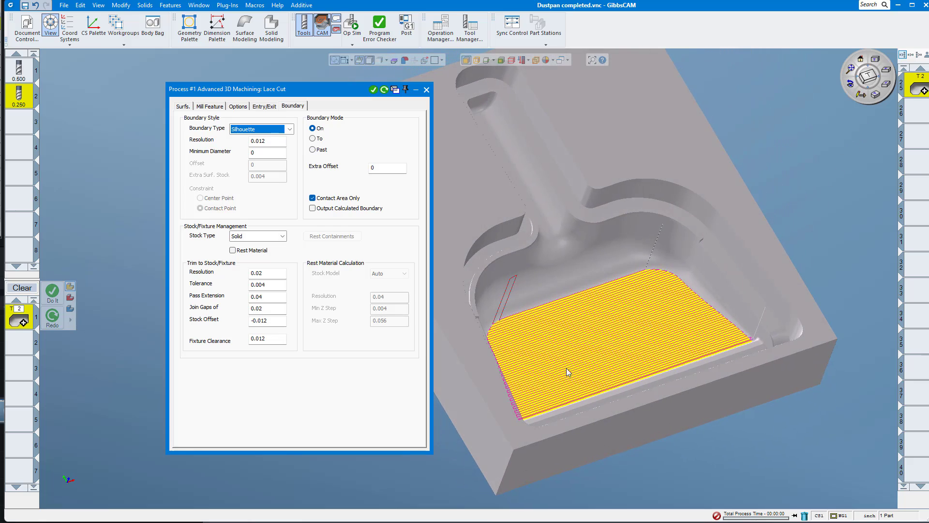
middle_drag(566, 368, 408, 506)
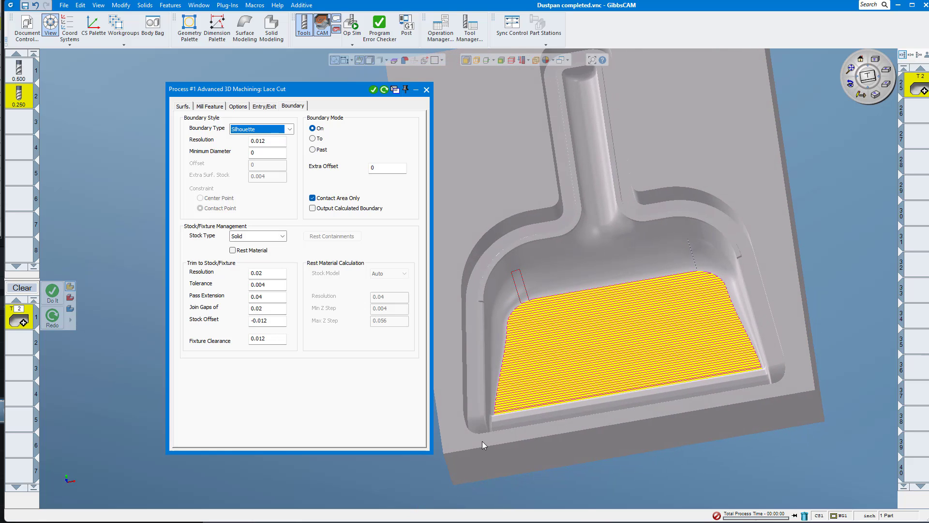
click(874, 63)
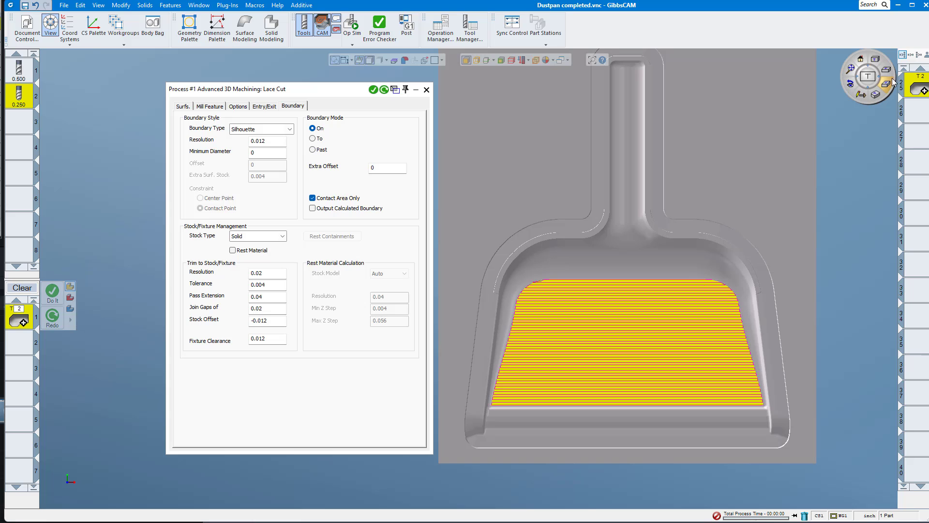
click(876, 95)
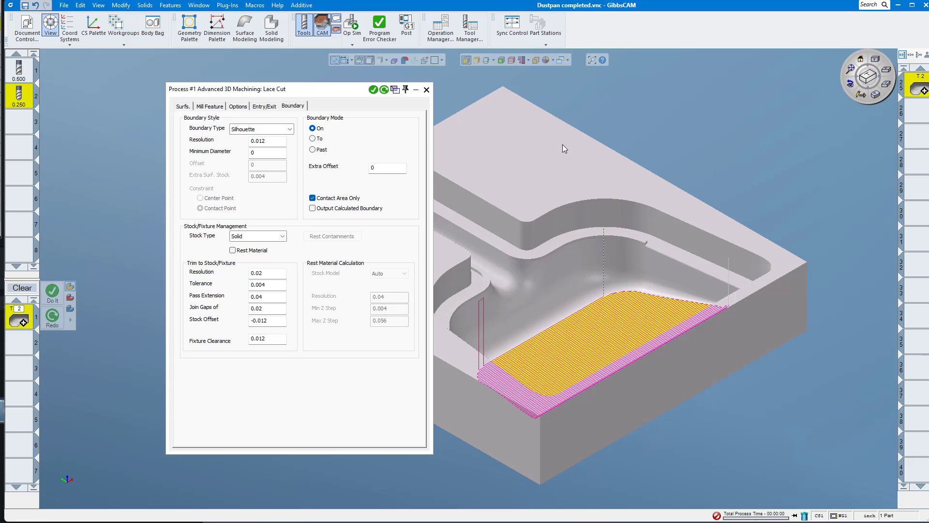
Run the machining simulation of the silhouette-bounded Lace Cut and look closely at the cut floor
click(352, 24)
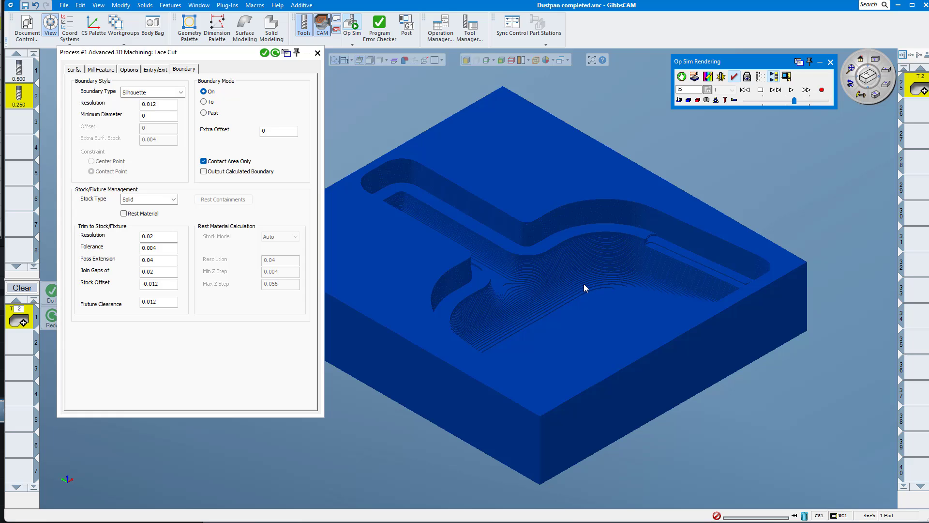
scroll(583, 284, up, 5)
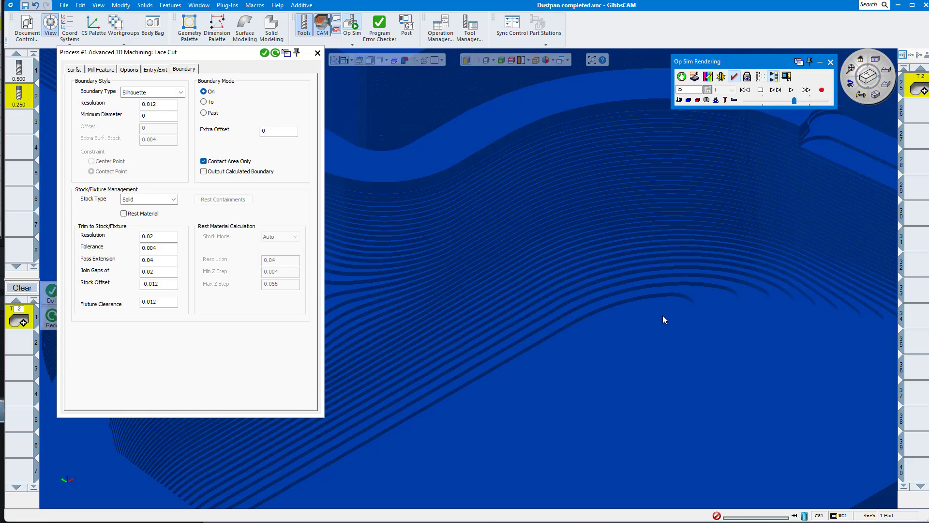
scroll(662, 316, down, 5)
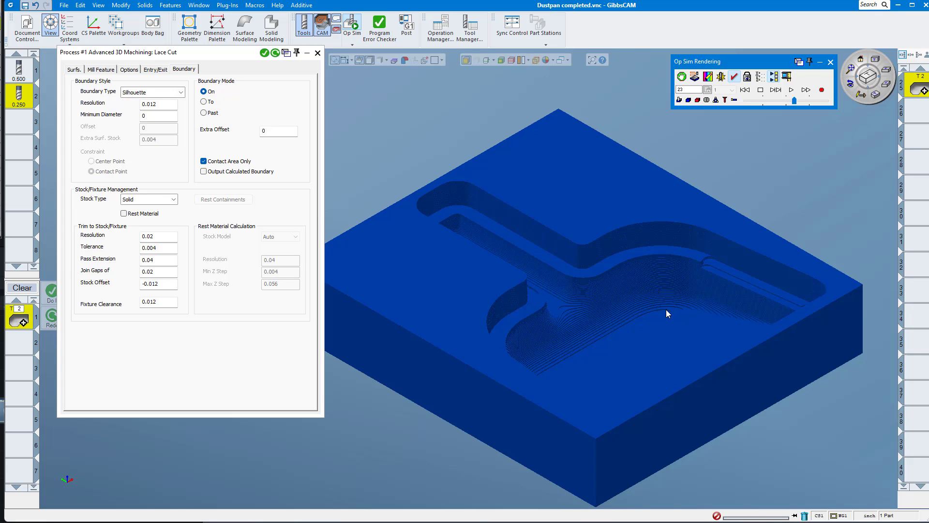
click(793, 90)
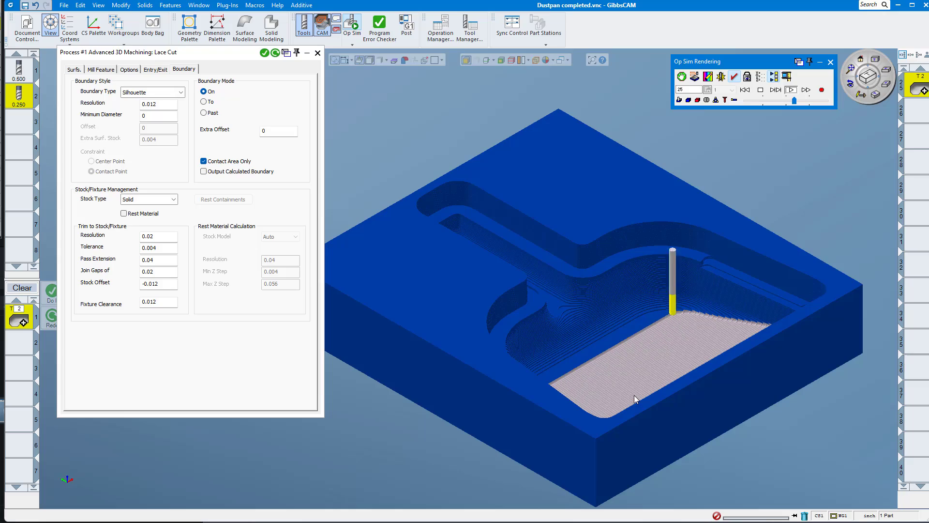
scroll(604, 385, up, 10)
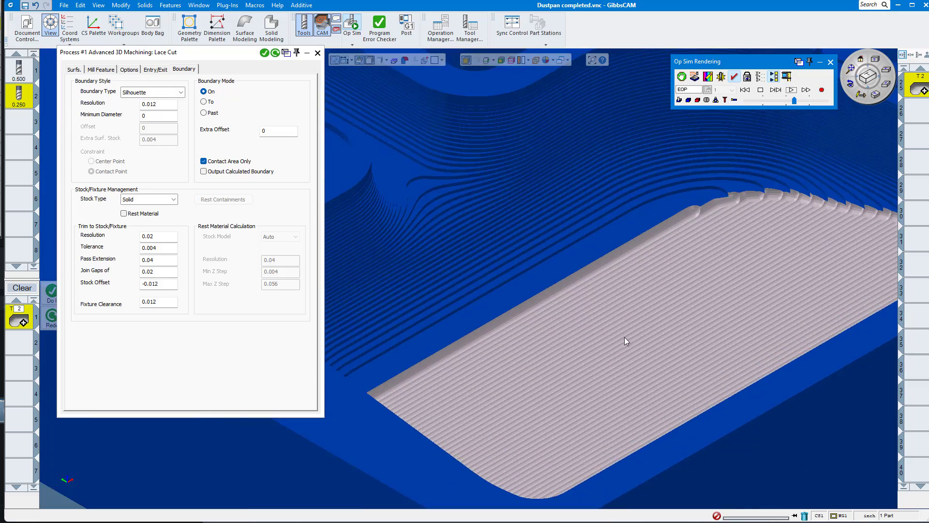
middle_drag(522, 467, 351, 443)
Rewind and replay the Lace Cut simulation, and examine the scallops across the floor and along its edge
click(745, 90)
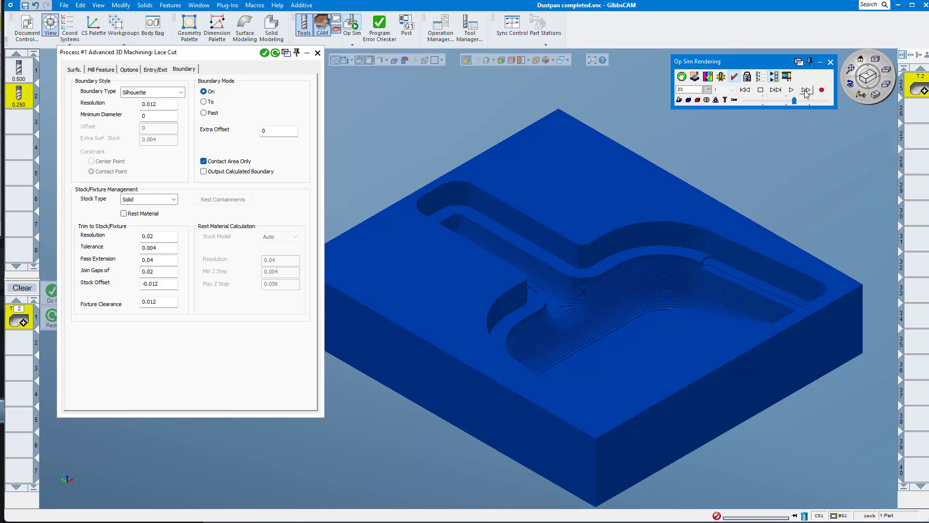
click(794, 92)
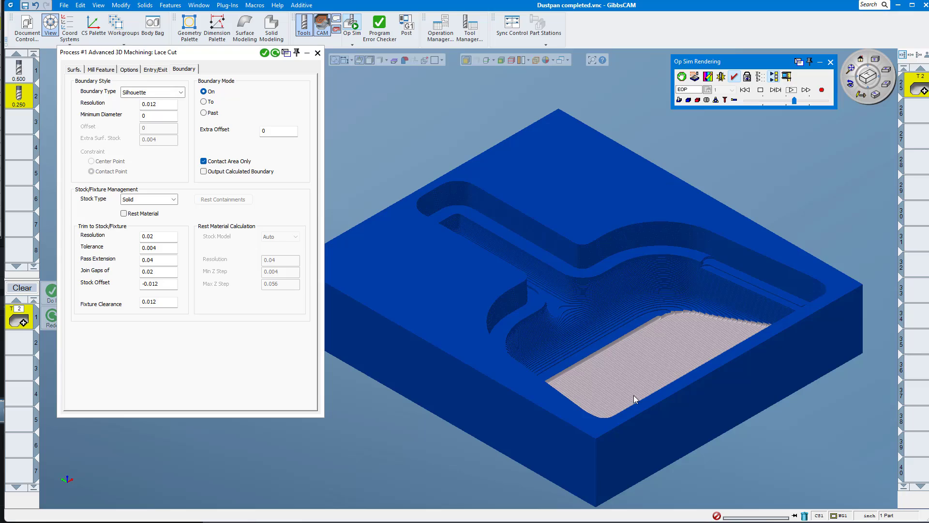
scroll(650, 382, up, 6)
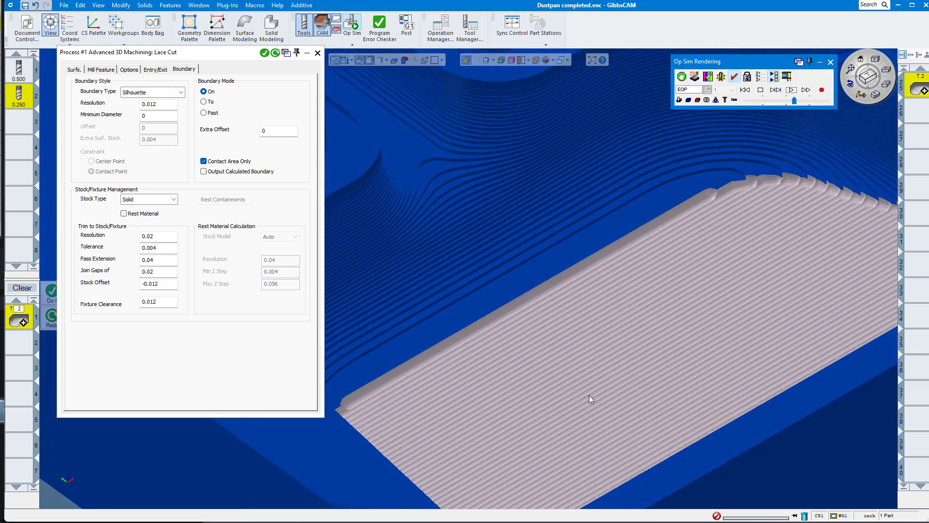
middle_drag(487, 470, 351, 441)
scroll(682, 372, down, 6)
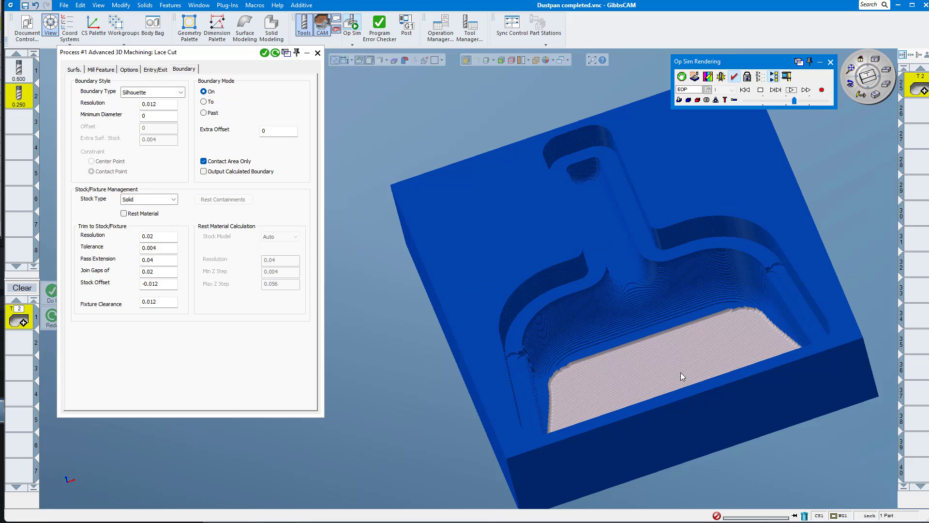
middle_drag(629, 461, 598, 493)
middle_drag(840, 307, 742, 327)
scroll(741, 328, up, 4)
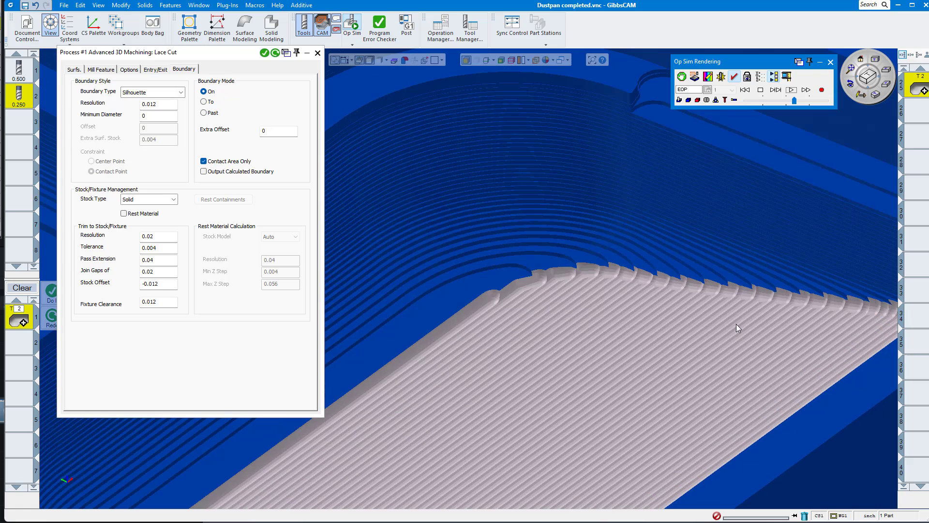
scroll(733, 324, up, 5)
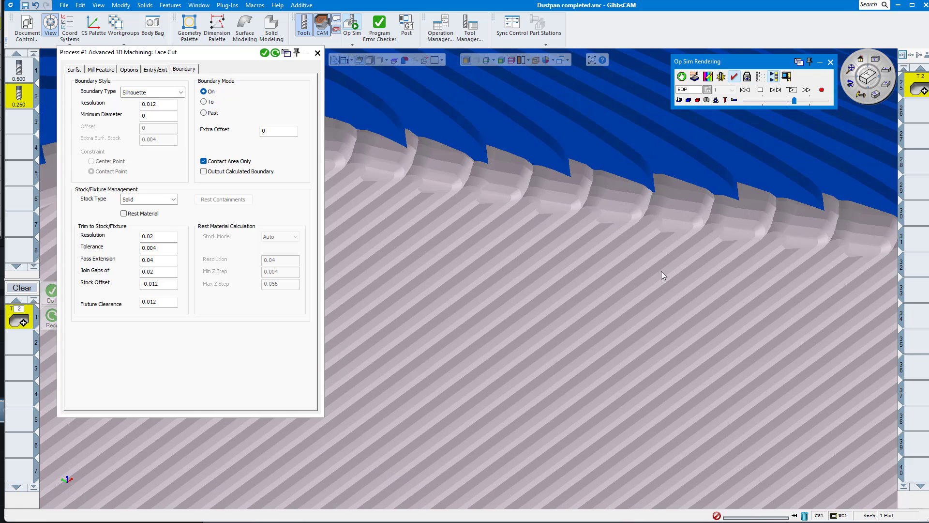
middle_drag(679, 420, 704, 415)
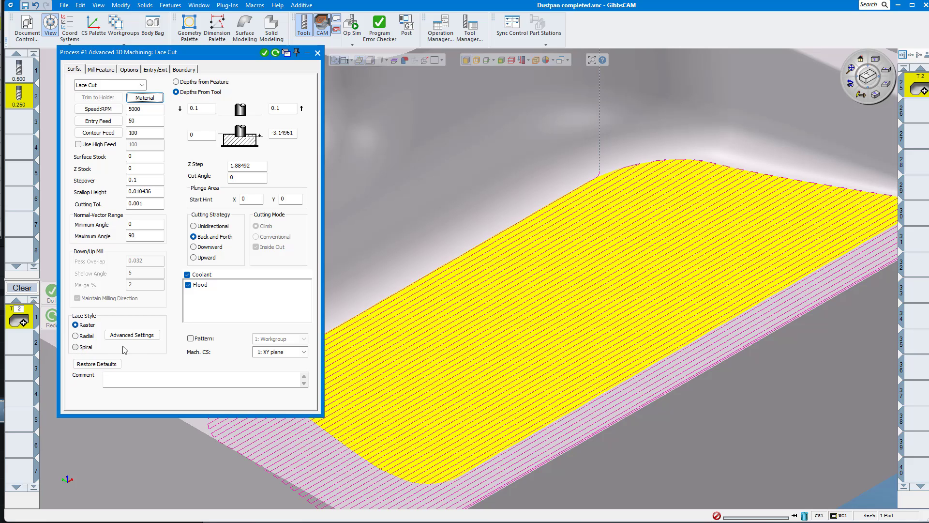
Set the Lace Cut's cross machining strategy to After, regenerate the toolpath and deselect the floor face
click(153, 335)
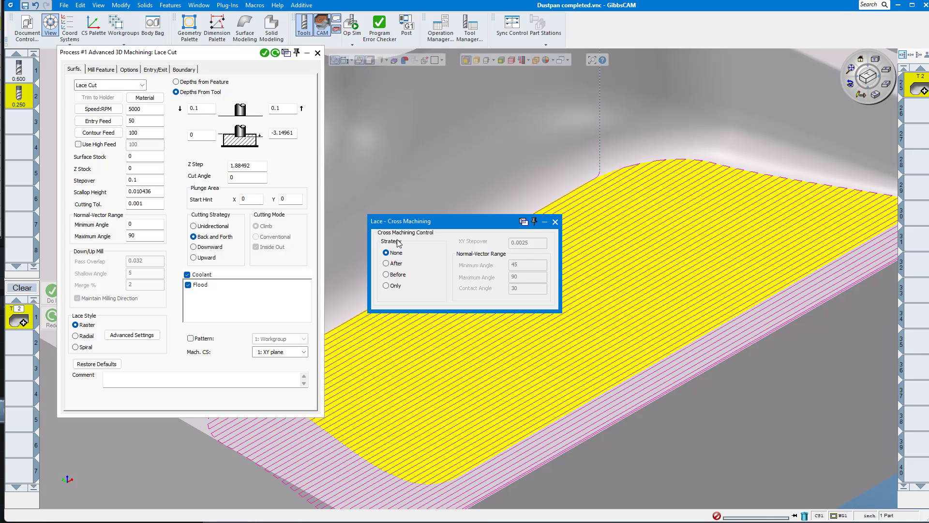
click(395, 265)
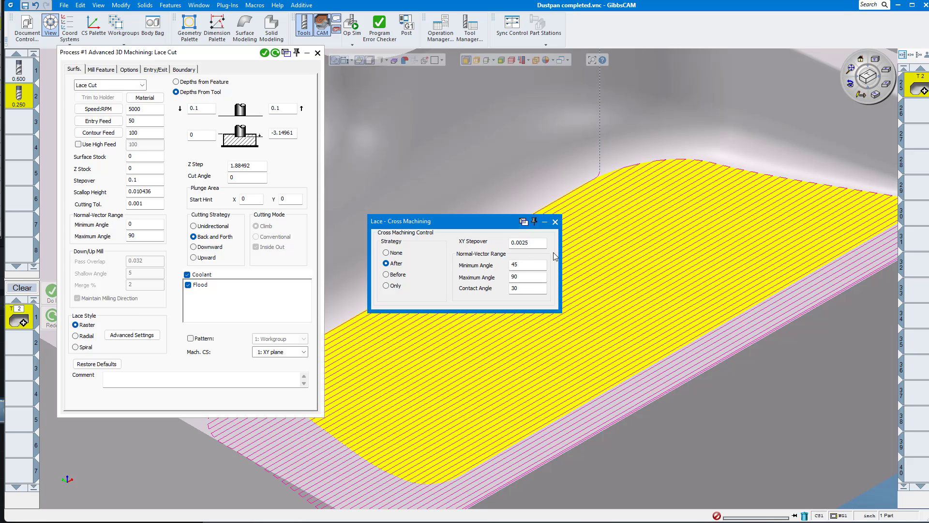
click(555, 222)
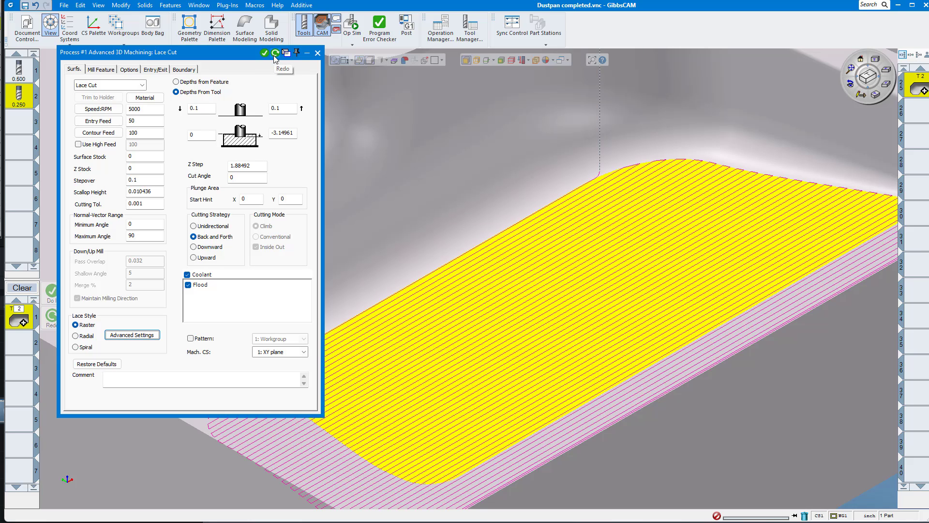
click(275, 53)
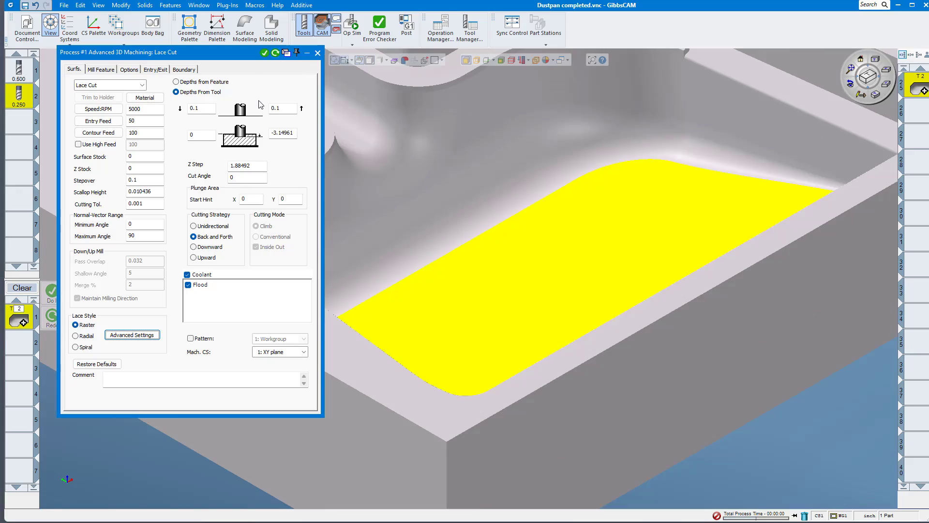
click(813, 404)
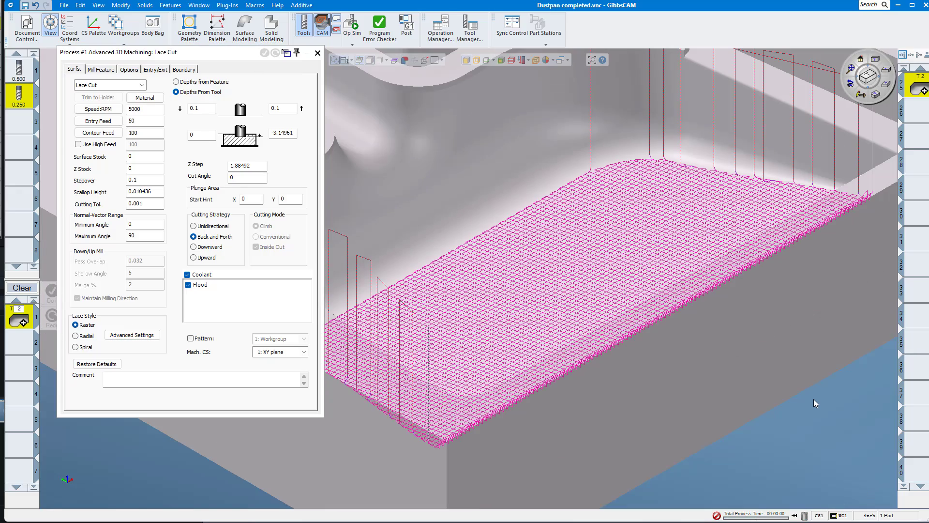
Minimize the process dialog and examine the cross-machined Lace Cut passes over the cavity floor from several angles
middle_drag(814, 399, 421, 388)
click(307, 56)
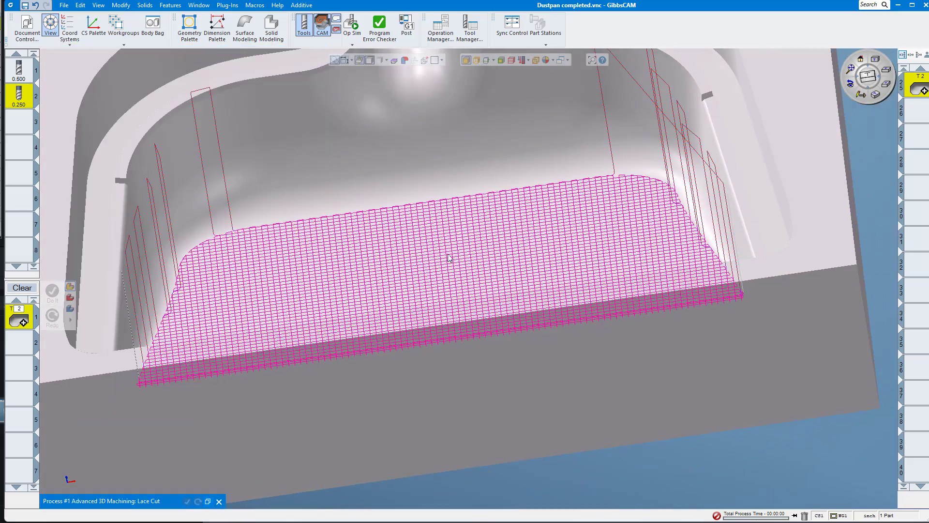
middle_drag(449, 257, 843, 215)
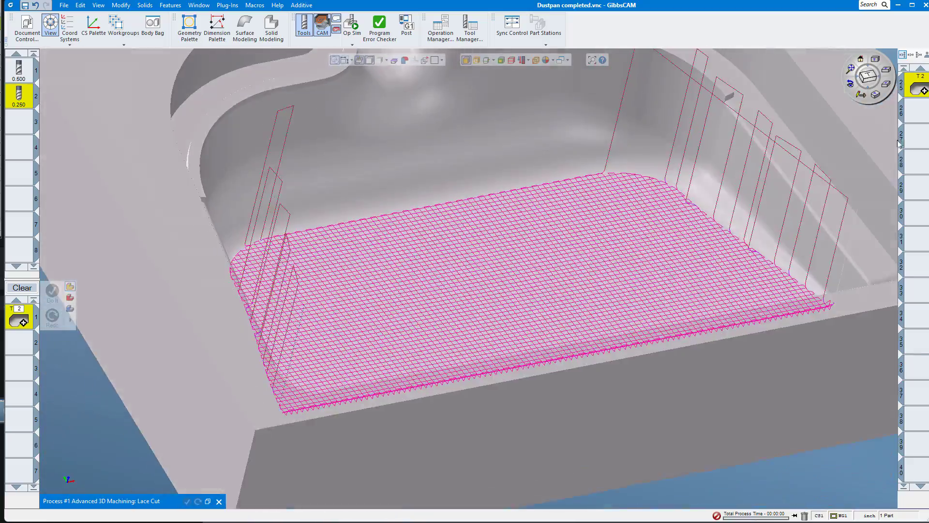
click(852, 72)
click(852, 73)
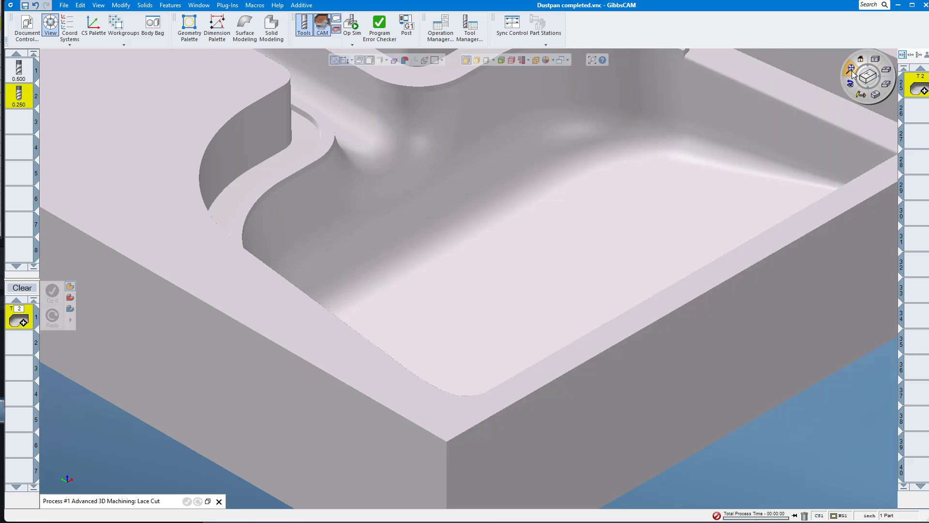
Simulate the cross-machined Lace Cut and examine the resulting surface finish on the cavity floor up close
click(352, 24)
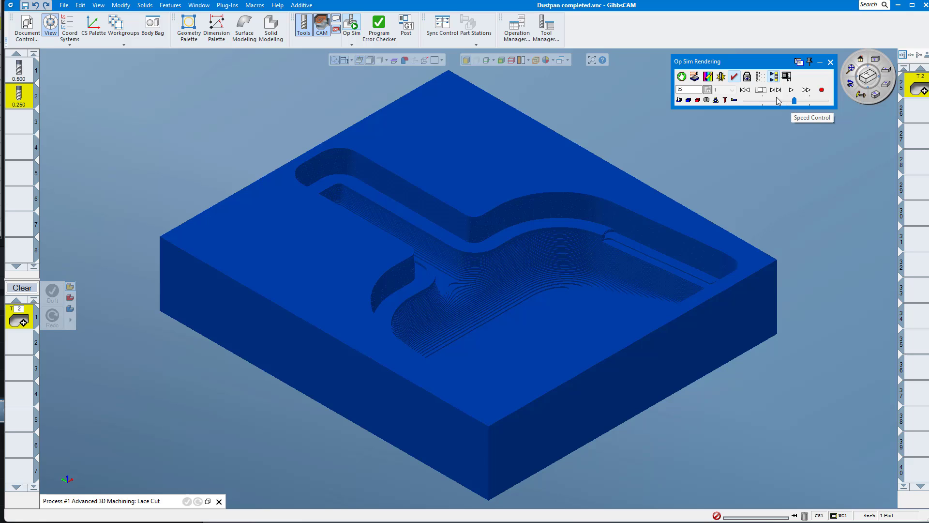
click(792, 90)
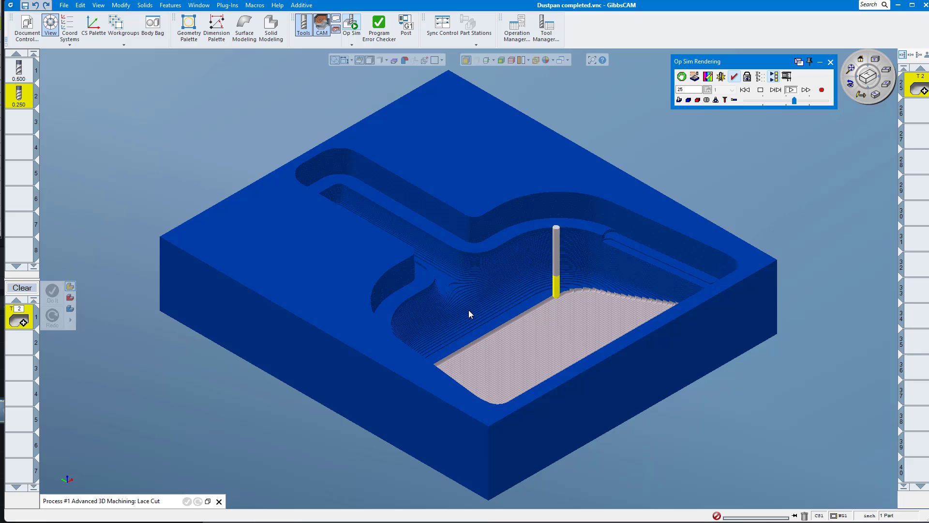
drag(469, 312, 595, 397)
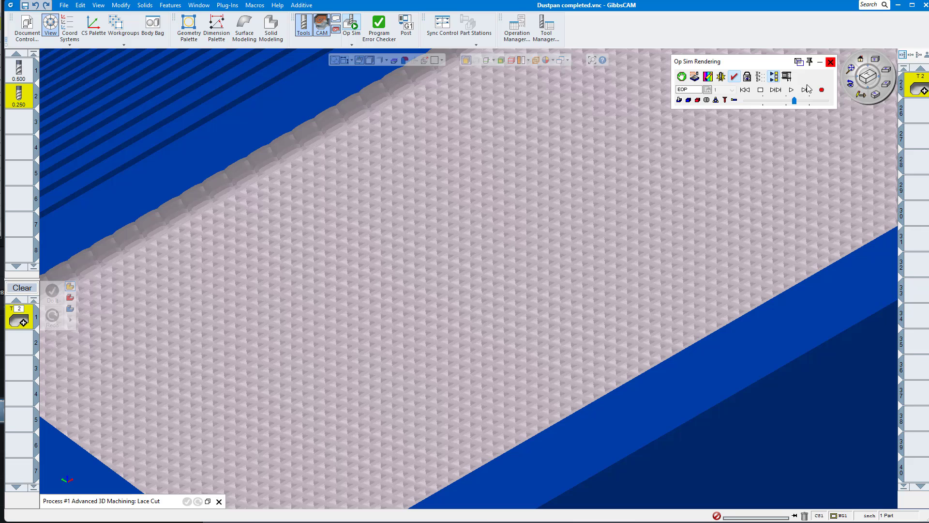
On the bowl mould, create an Advanced 3D Machining process with the 0.250 tool and set its type to Lace Cut
click(853, 72)
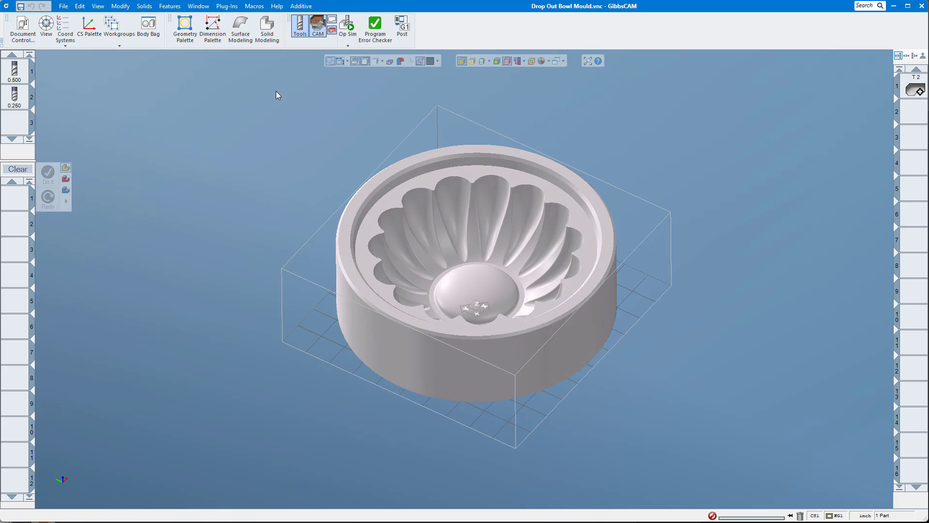
click(45, 37)
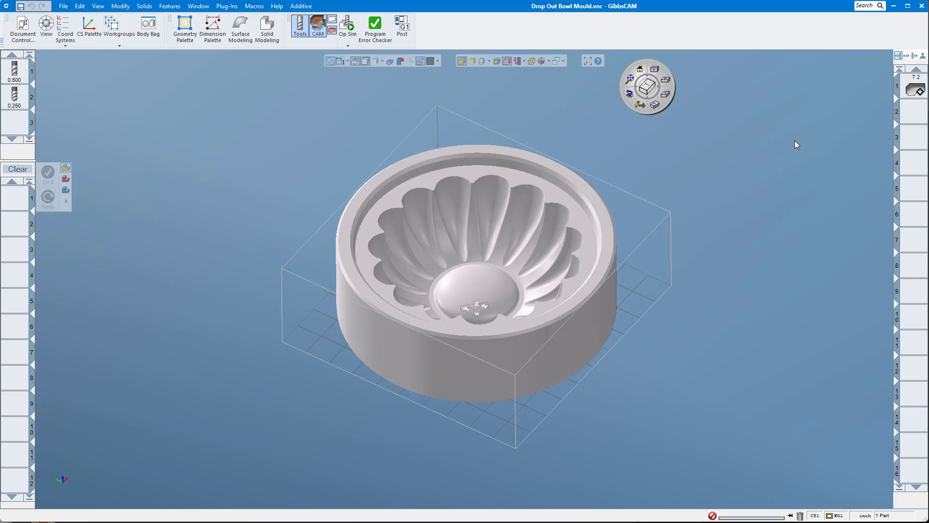
click(654, 69)
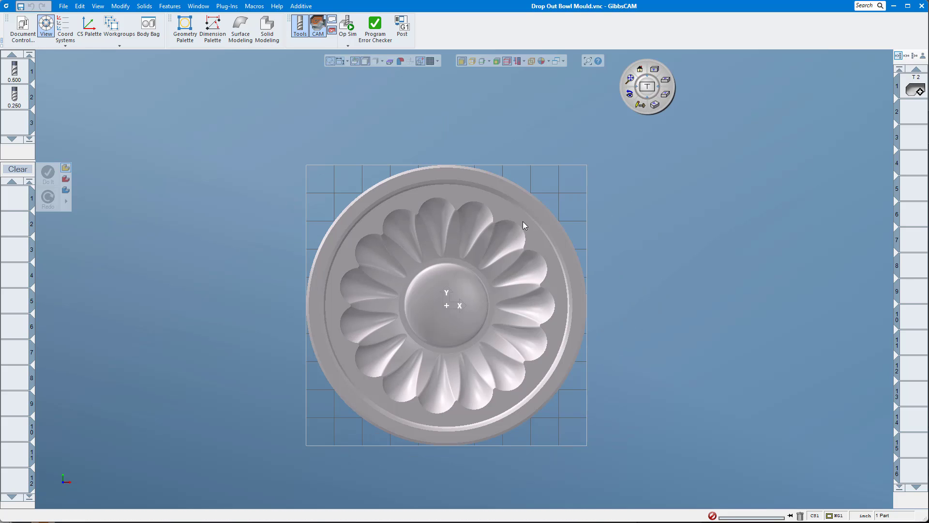
drag(511, 222, 497, 310)
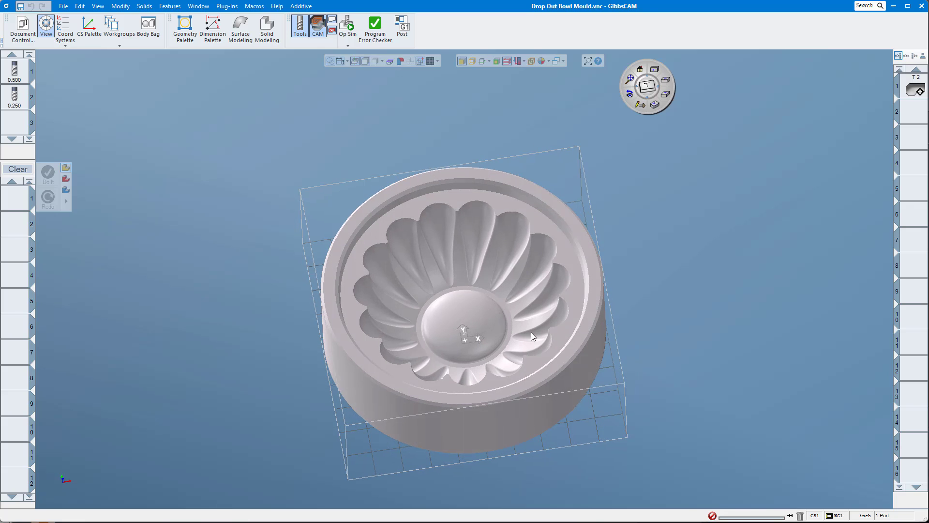
mouse_move(531, 334)
mouse_down()
mouse_move(542, 332)
mouse_move(523, 321)
mouse_up()
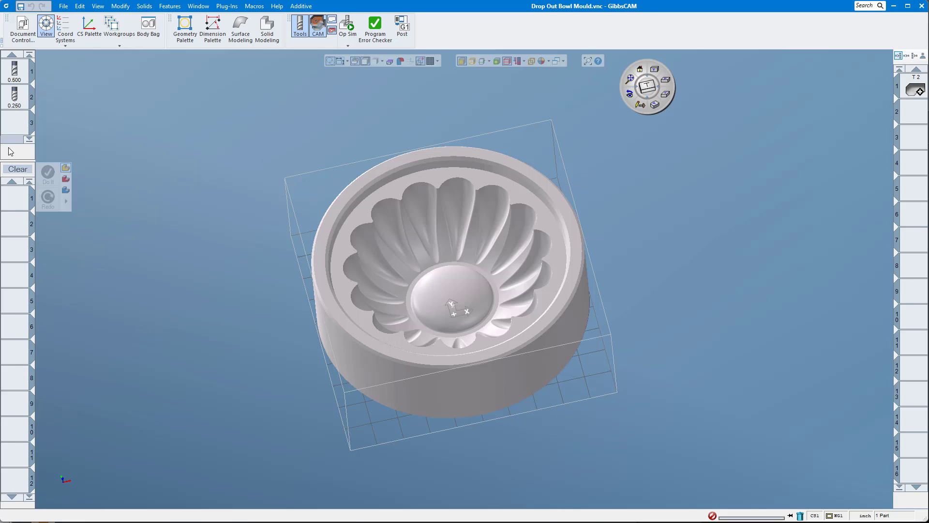
drag(14, 95, 14, 212)
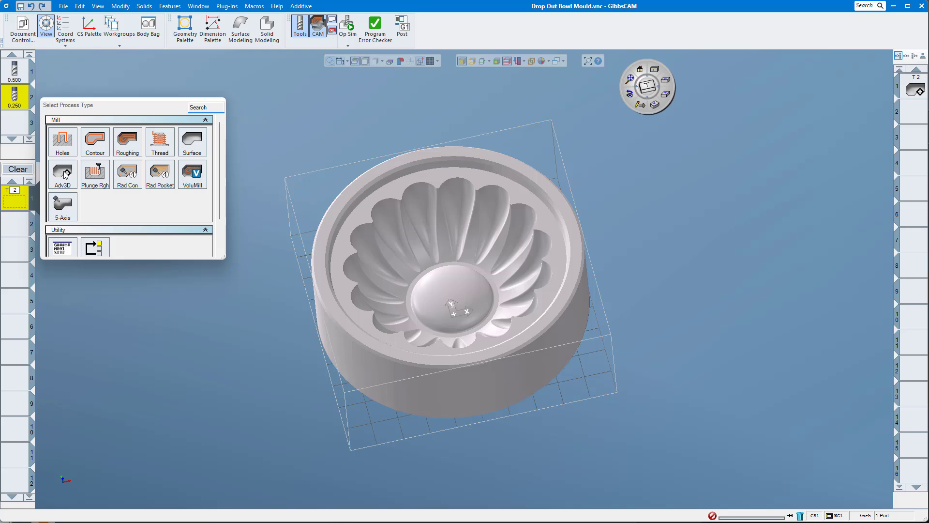
click(66, 175)
click(114, 139)
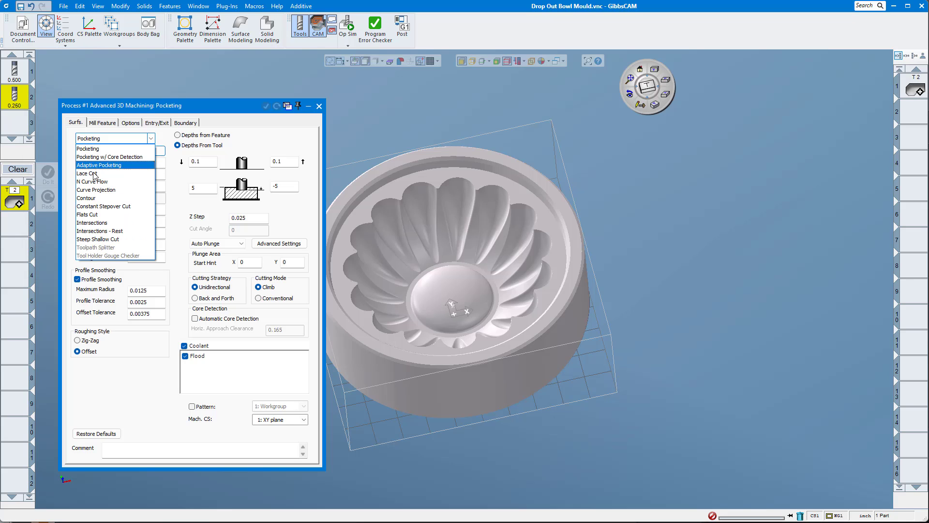
click(91, 173)
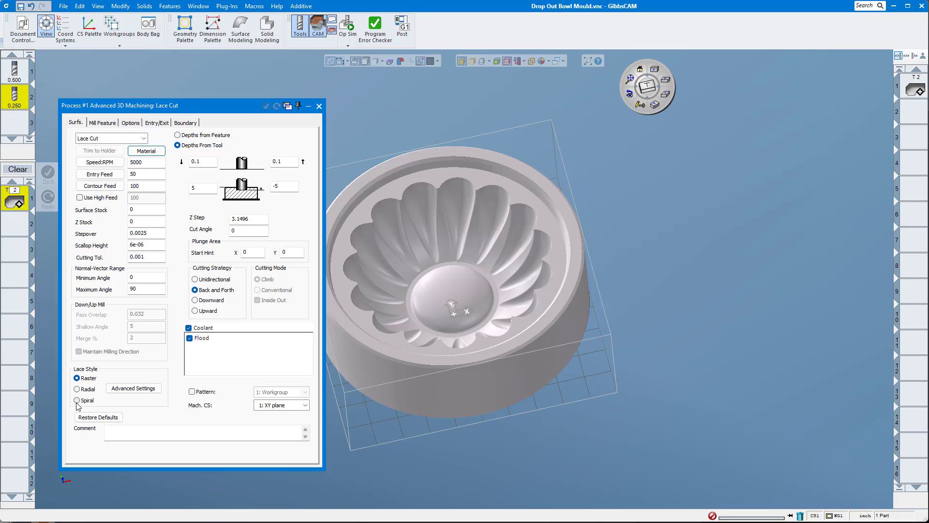
Set the lace style to Spiral and review its center and radius settings
click(77, 401)
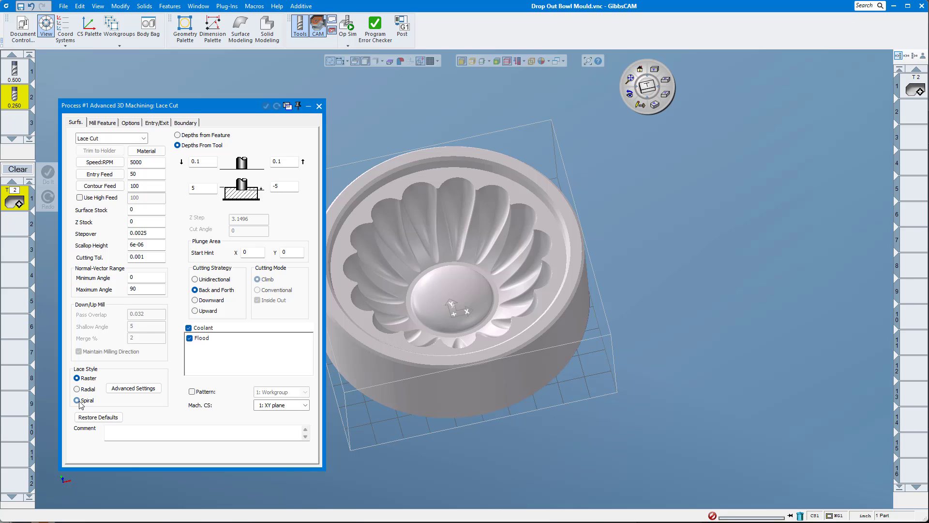
click(121, 392)
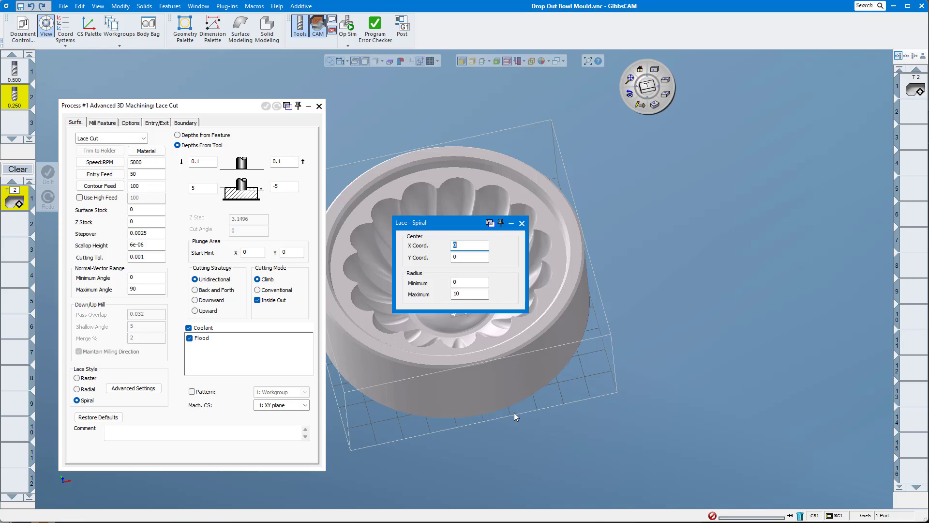
click(522, 223)
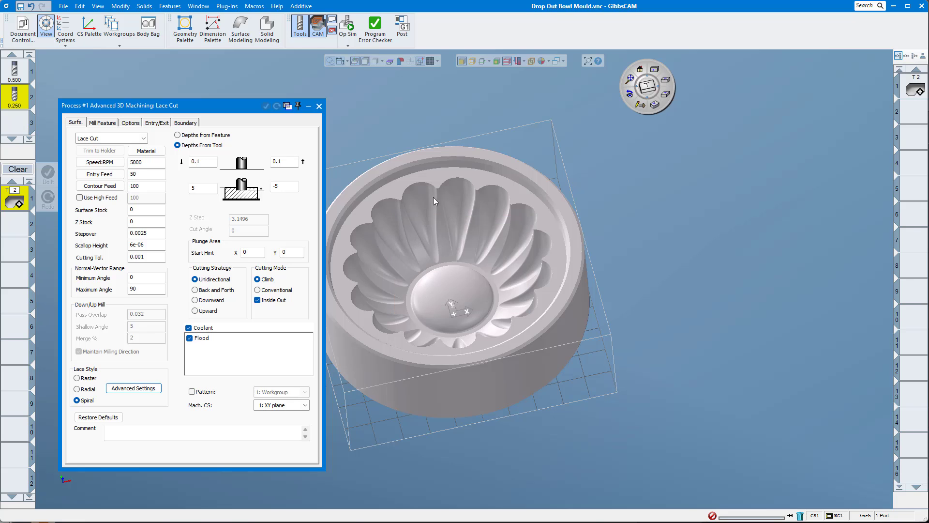
Select the flat ledge face around the petal cavity together with all the faces below it
click(422, 231)
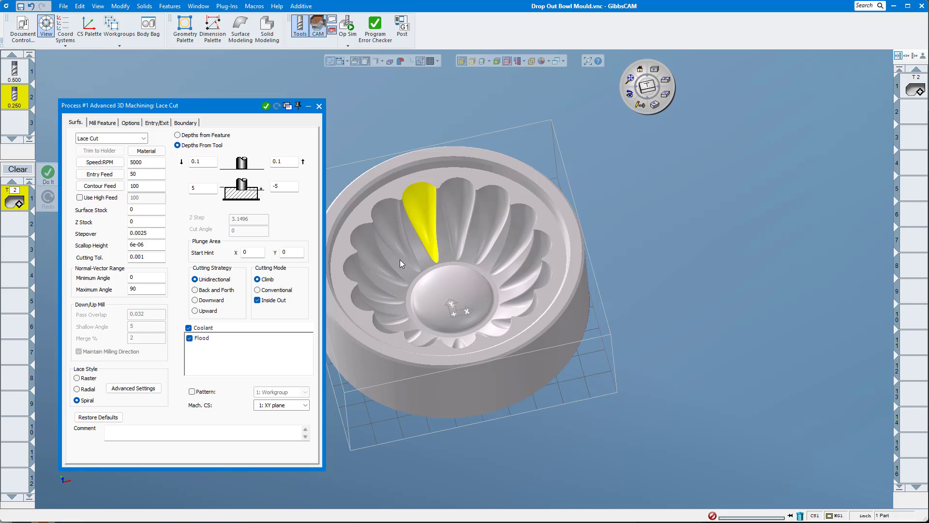
click(451, 257)
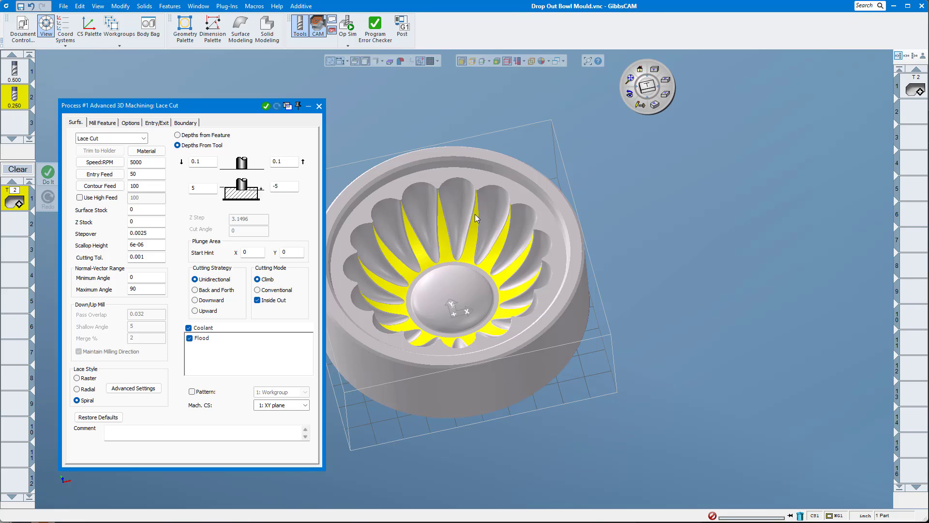
click(437, 176)
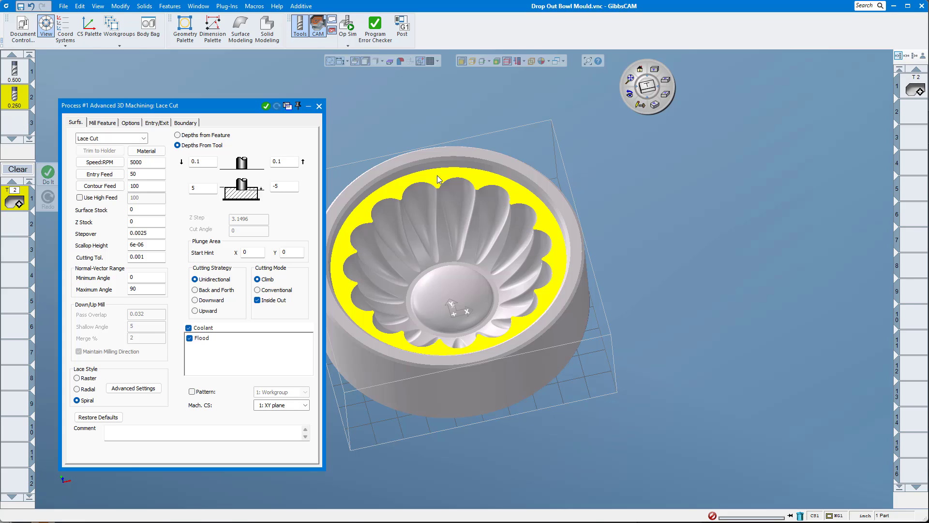
right_click(437, 176)
mouse_move(508, 360)
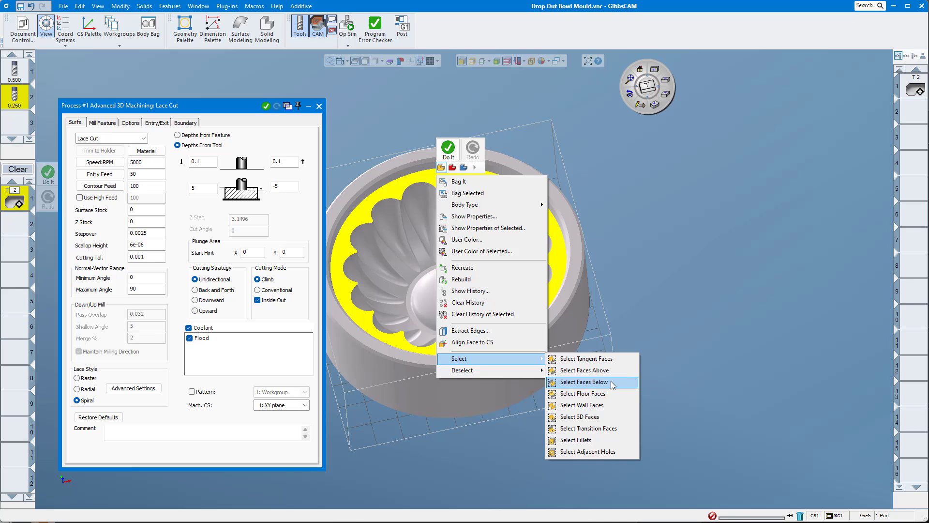
click(584, 382)
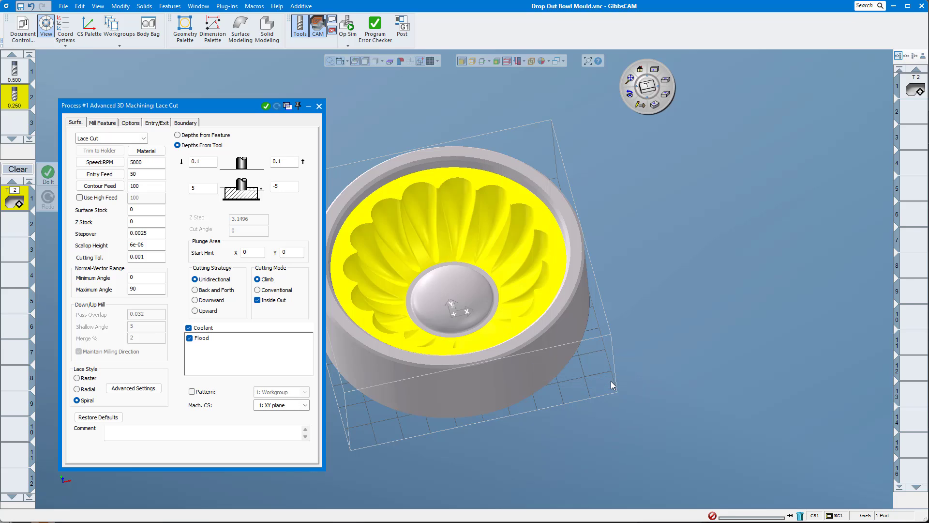
Add the narrow ring around the bowl's center and the central domed face to the selection
scroll(458, 331, up, 2)
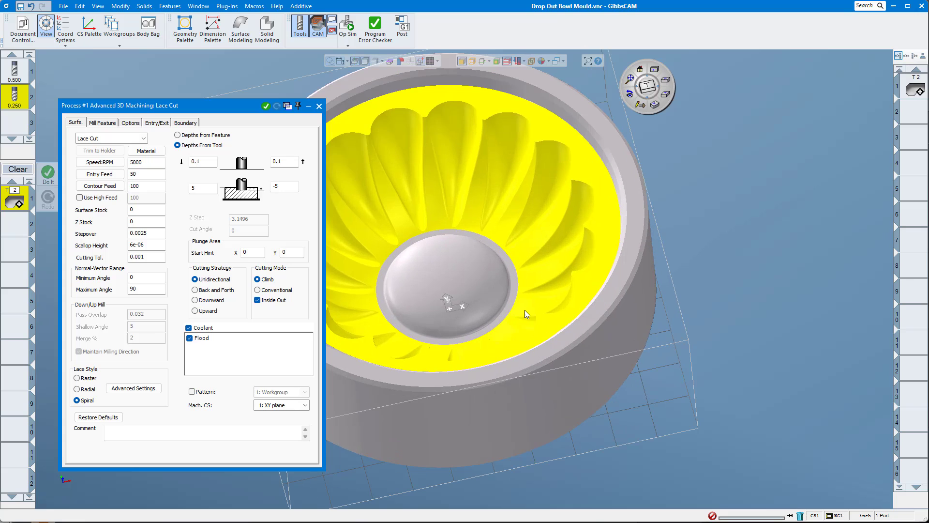
shift+click(515, 292)
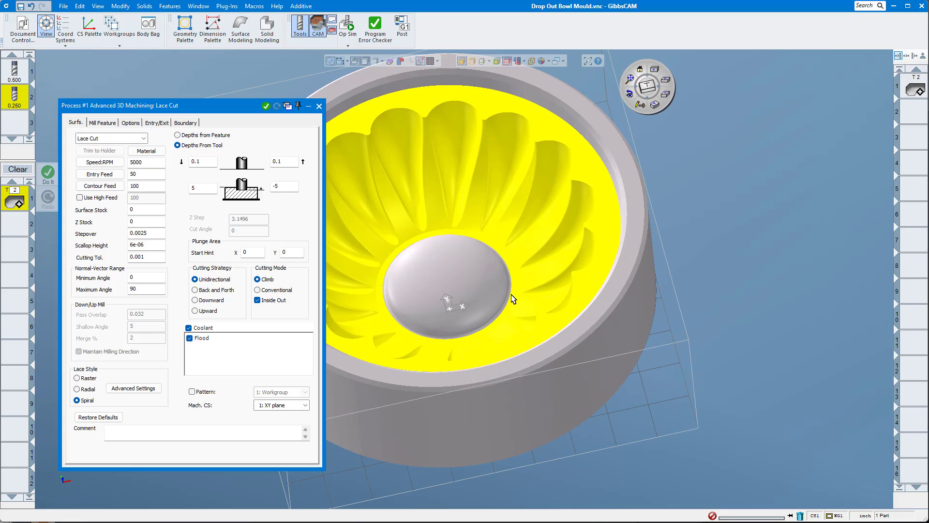
shift+click(490, 295)
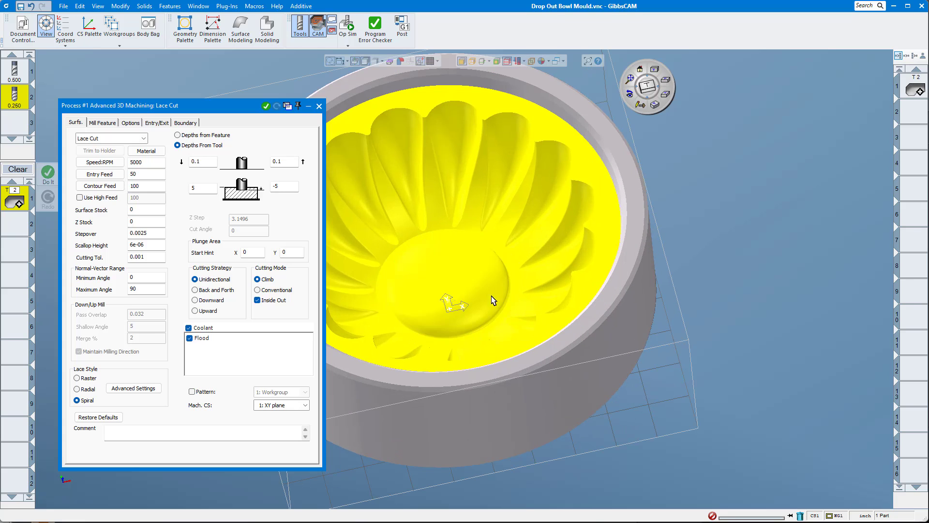
scroll(495, 306, down, 4)
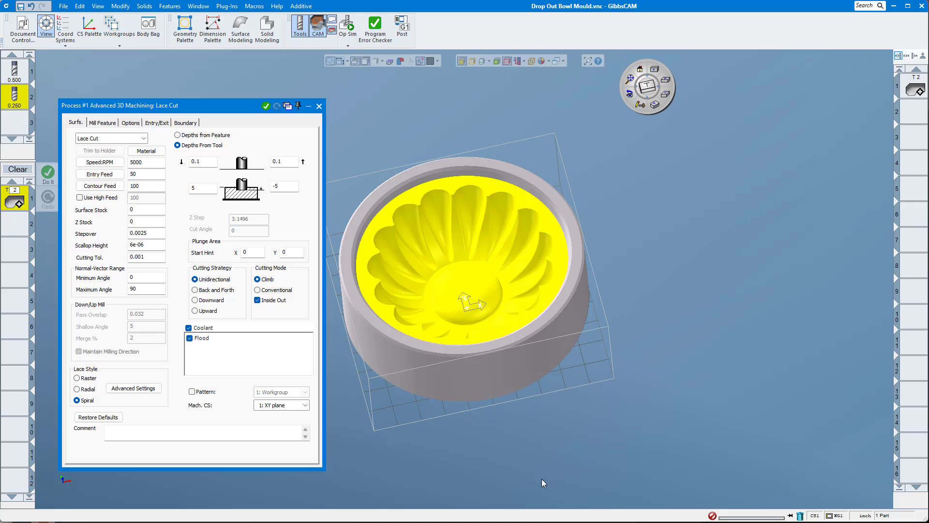
Set the depths to 3.14961 and 0, the stepover to 0.3 and the boundary type to Silhouette, and generate the spiral Lace Cut
double_click(213, 190)
key(Return)
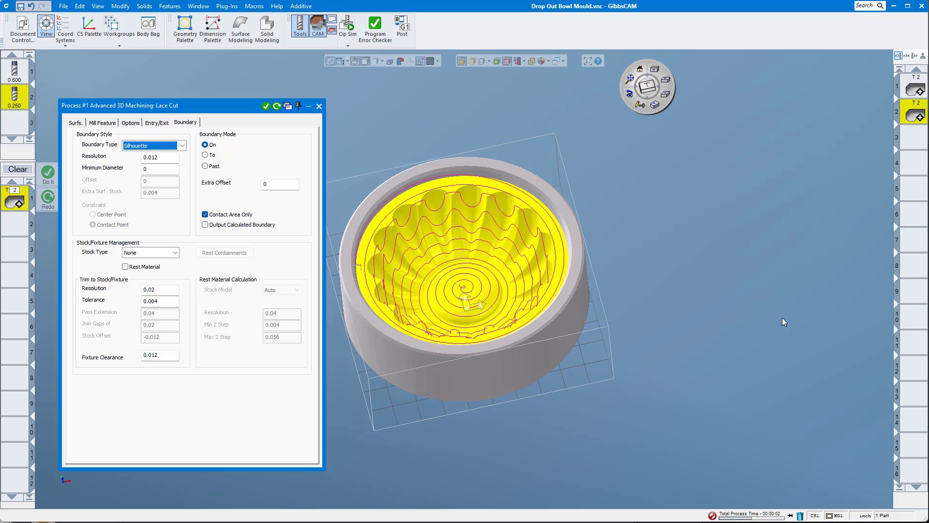
click(656, 69)
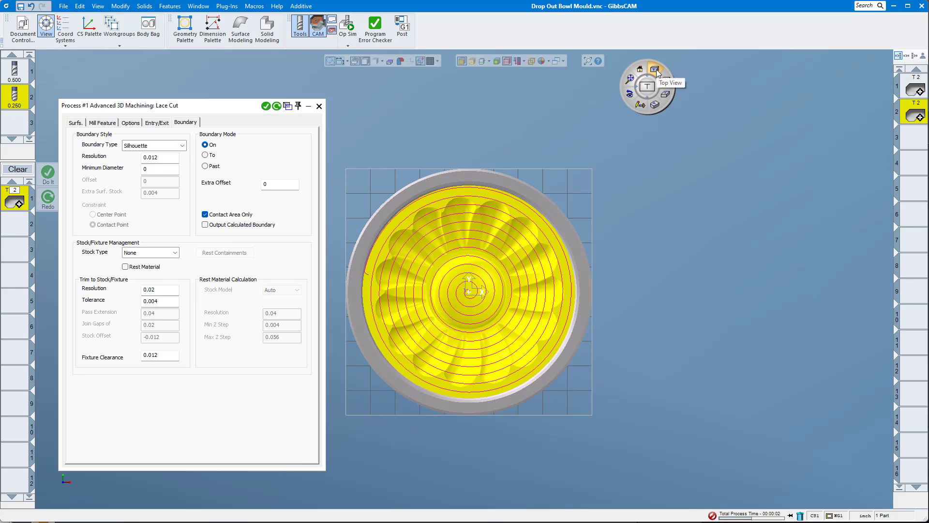
middle_drag(540, 431, 555, 278)
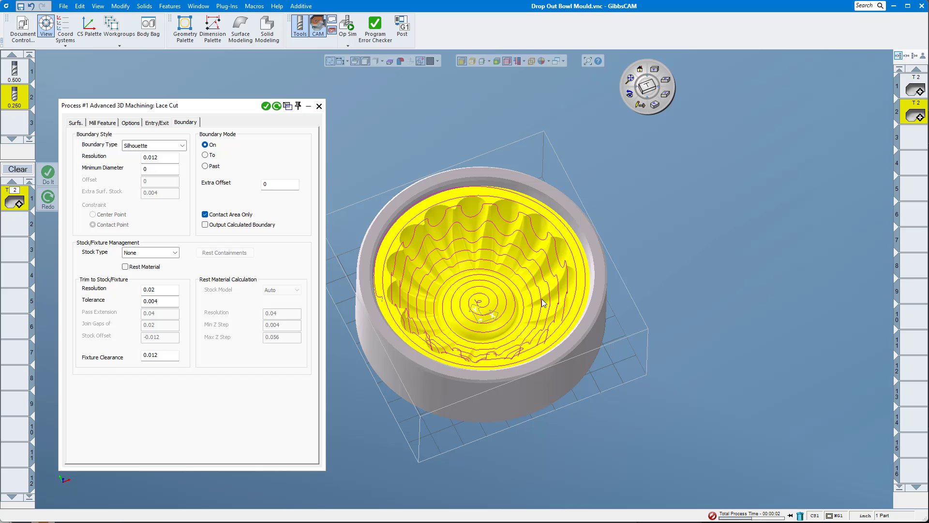
middle_drag(441, 282, 487, 240)
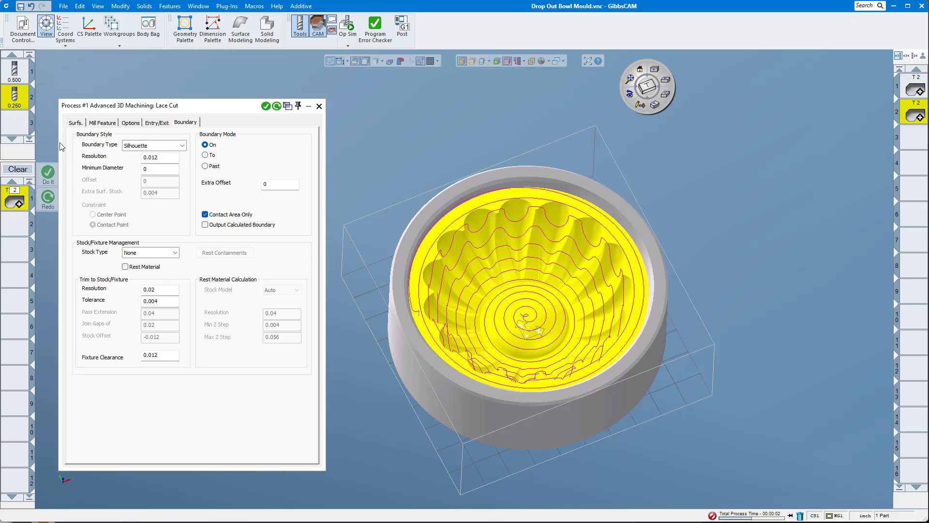
Change the lace style to Radial, use Both as the entry and exit style, and regenerate the toolpath
click(72, 126)
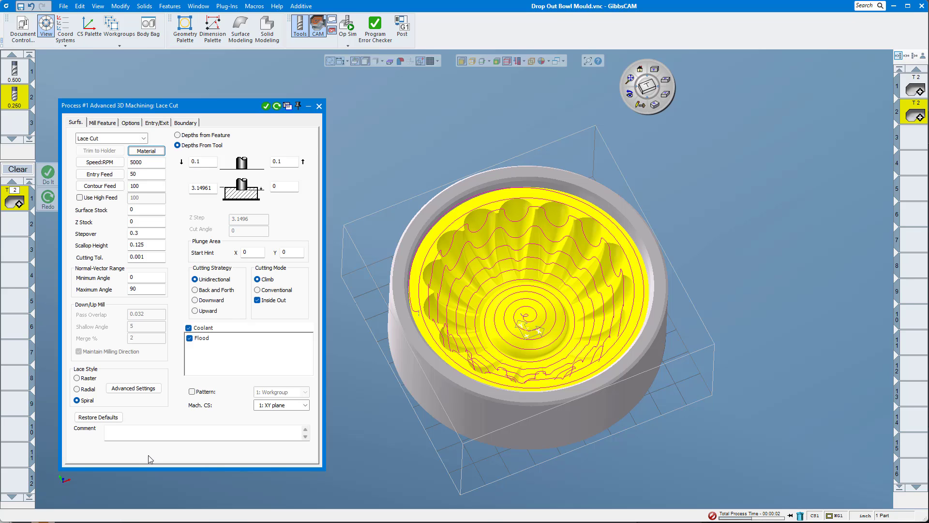
click(87, 390)
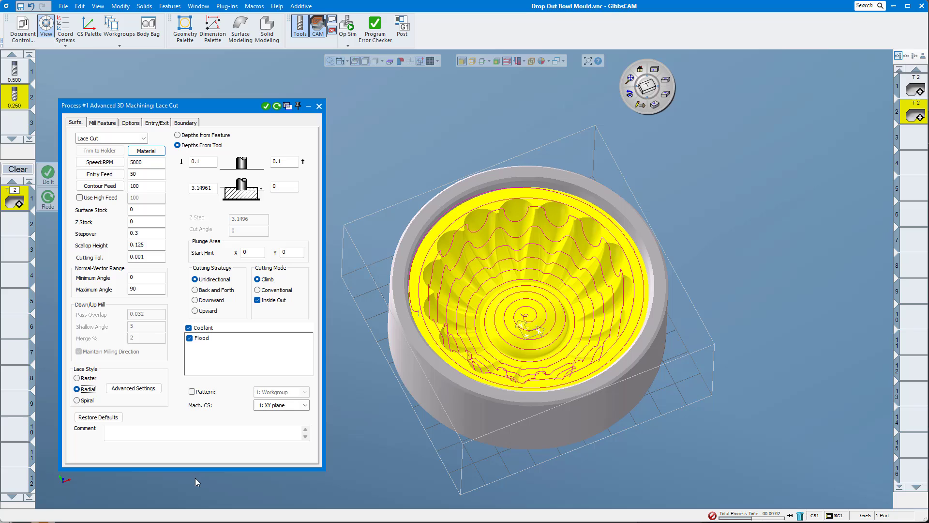
click(132, 388)
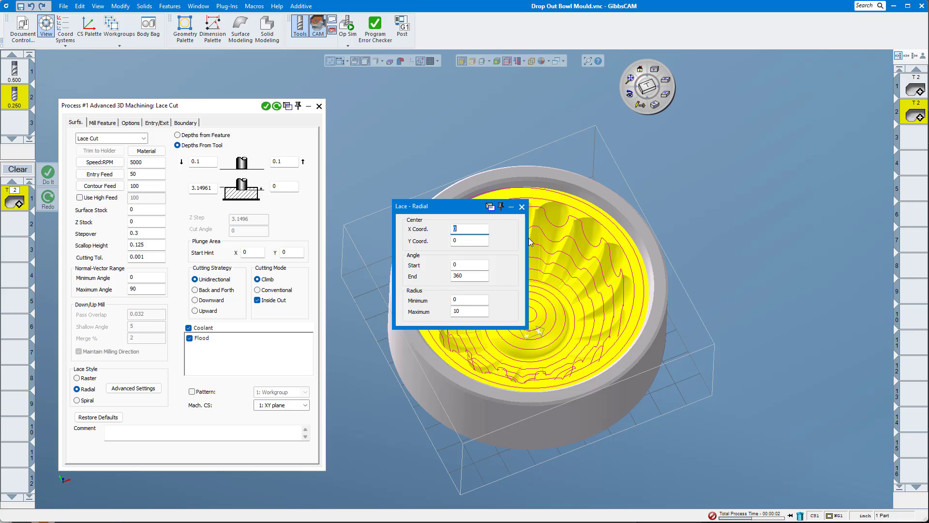
click(522, 207)
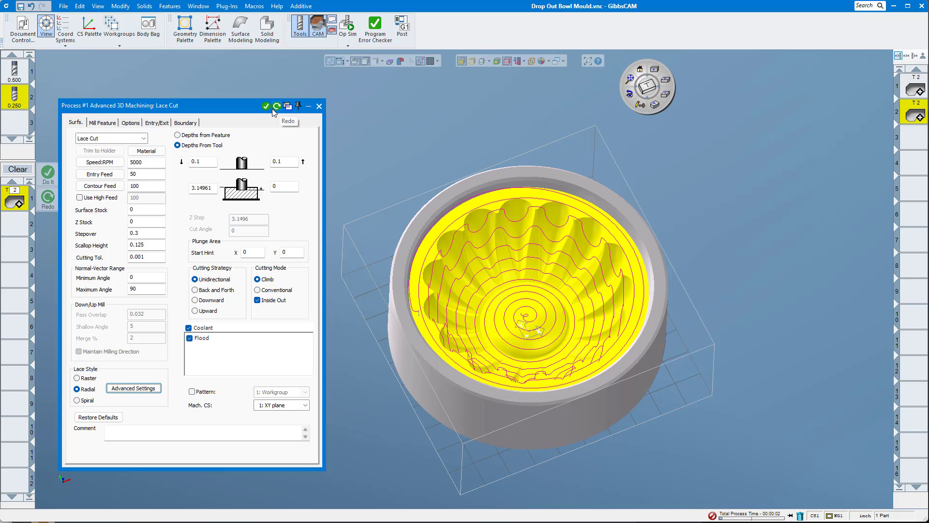
click(273, 113)
click(157, 123)
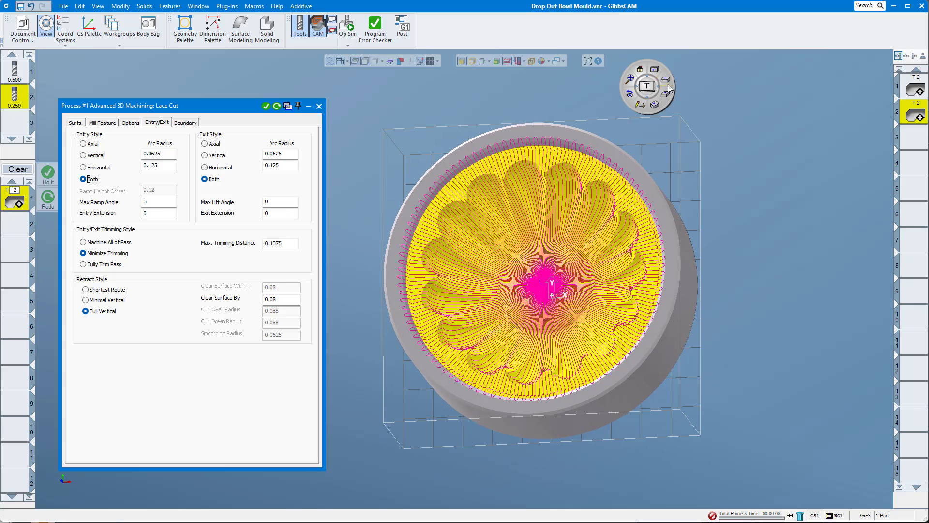
Examine the radial Lace Cut passes around the bowl's center up close from the top view
click(655, 73)
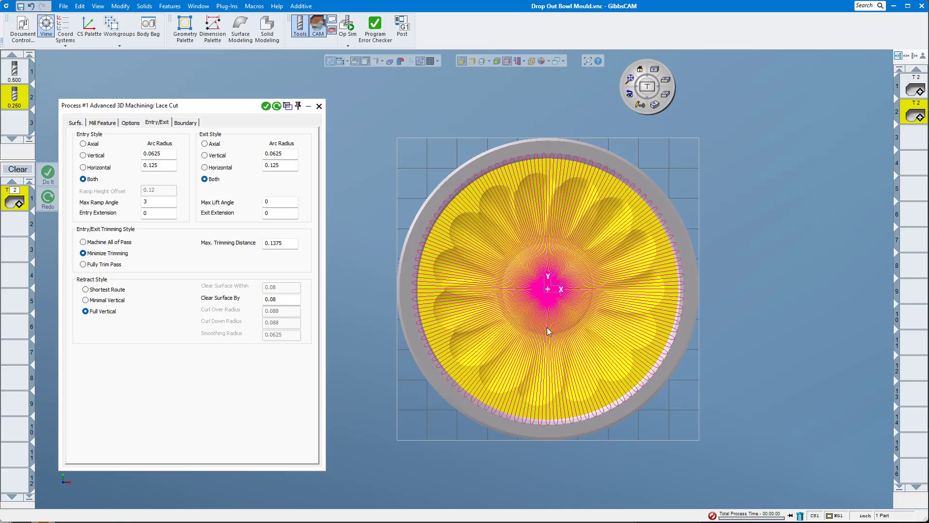
scroll(554, 292, up, 3)
scroll(554, 292, up, 2)
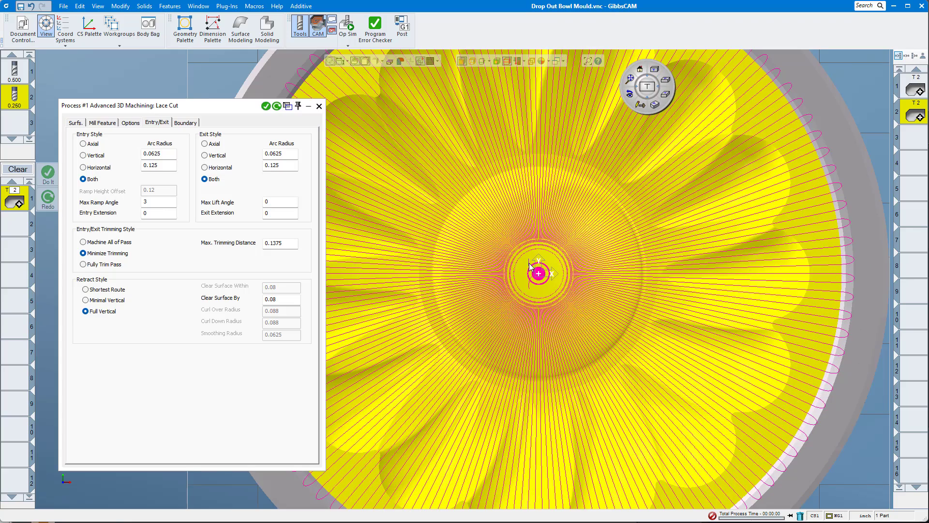
key(Down)
key(Down)
key(Down)
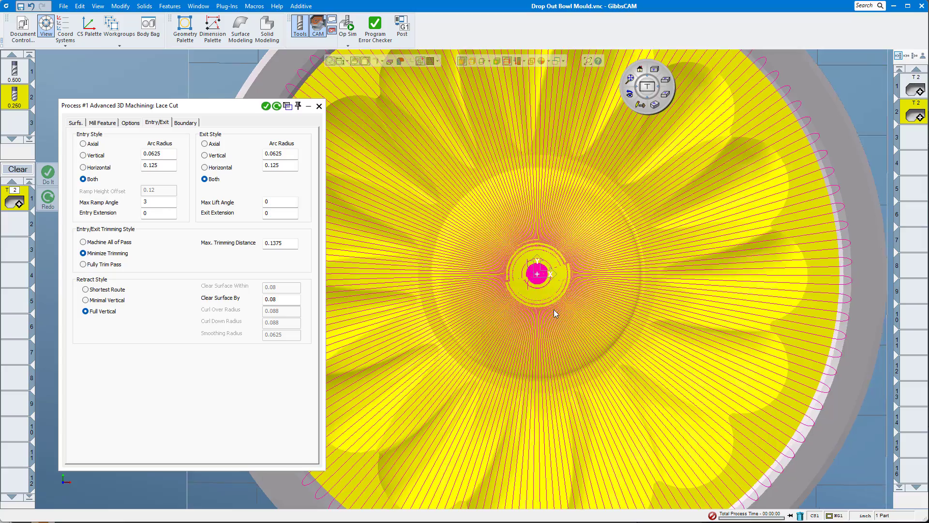
key(Home)
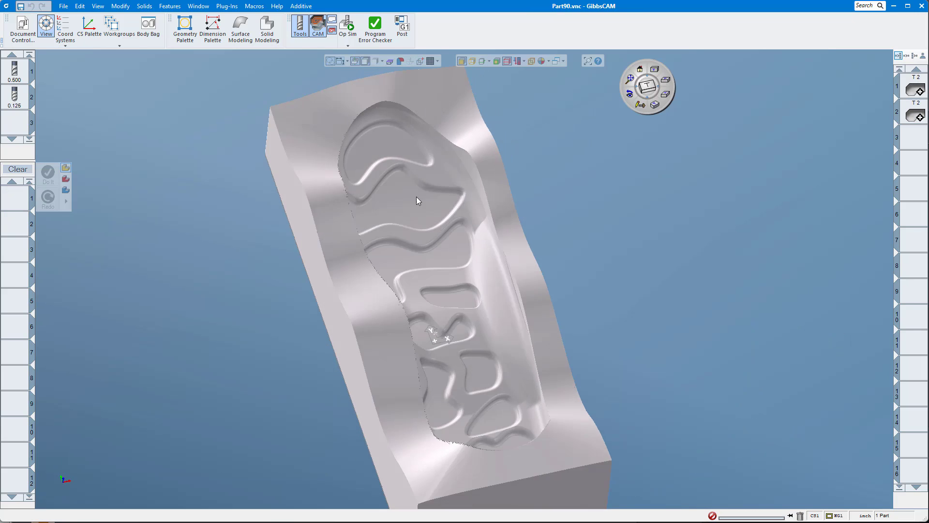
Examine the shoe sole mould's cavity and tread pockets from an angle and from above
middle_drag(416, 197, 424, 132)
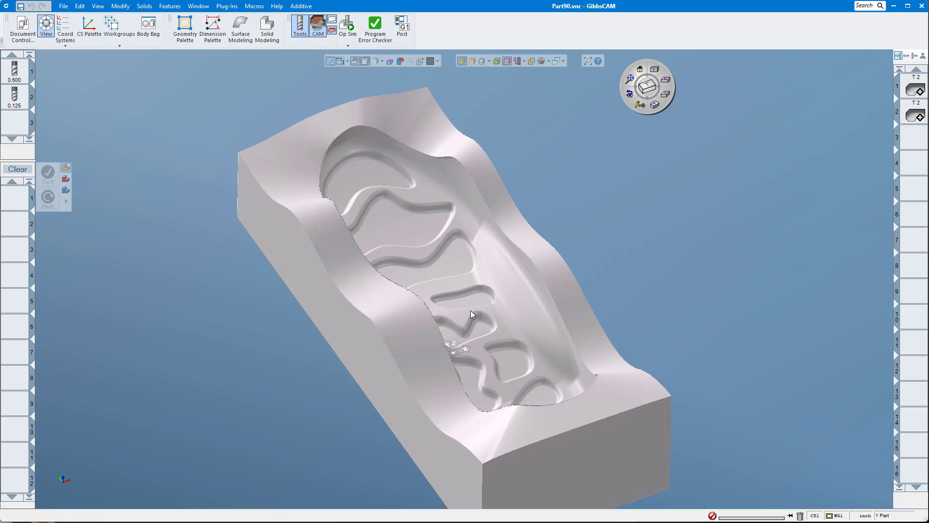
middle_drag(470, 310, 468, 274)
scroll(468, 278, up, 2)
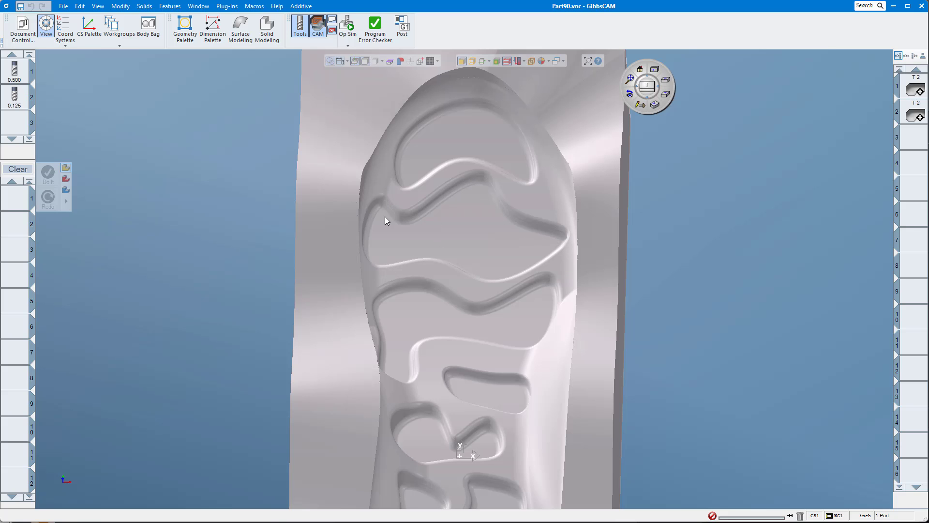
Create an Advanced 3D Machining process with the 0.125 tool as a Constant Stepover Cut, with depths of 2.63736 and 0
middle_drag(437, 231, 472, 286)
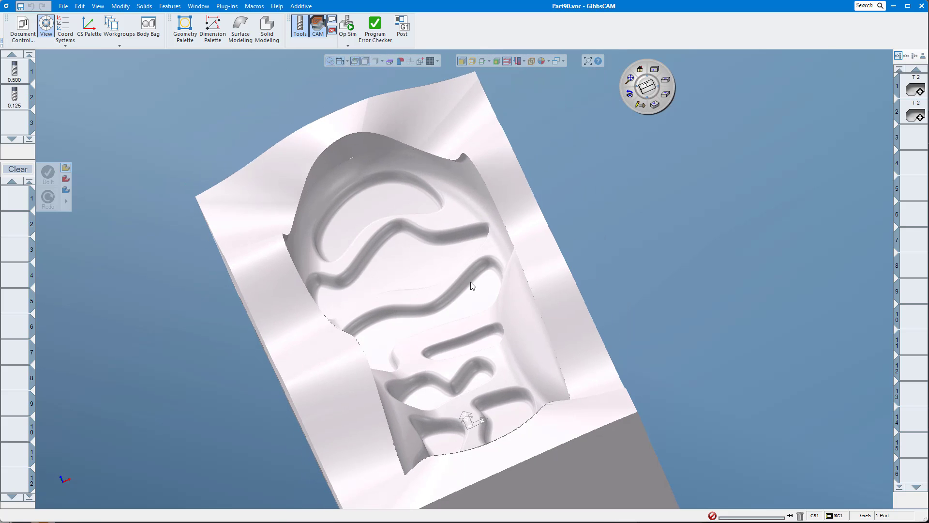
middle_drag(384, 456, 120, 274)
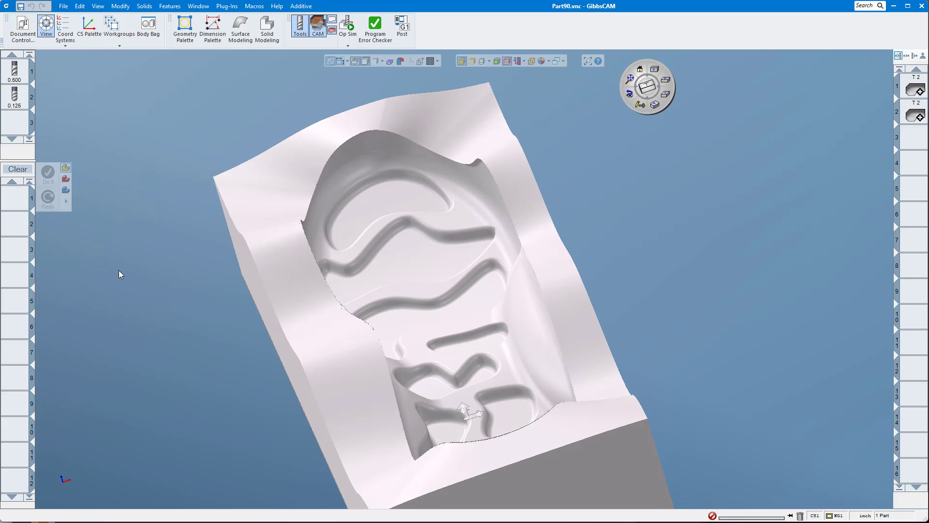
double_click(10, 205)
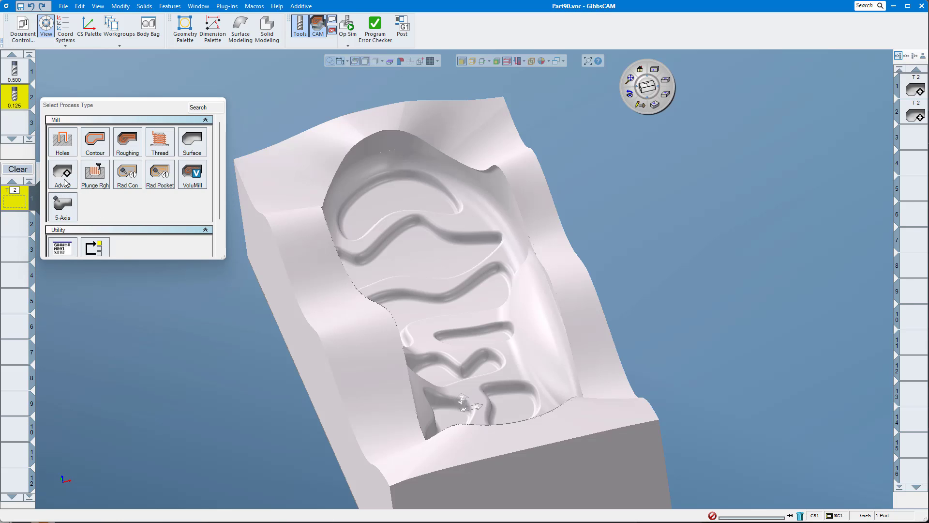
double_click(63, 175)
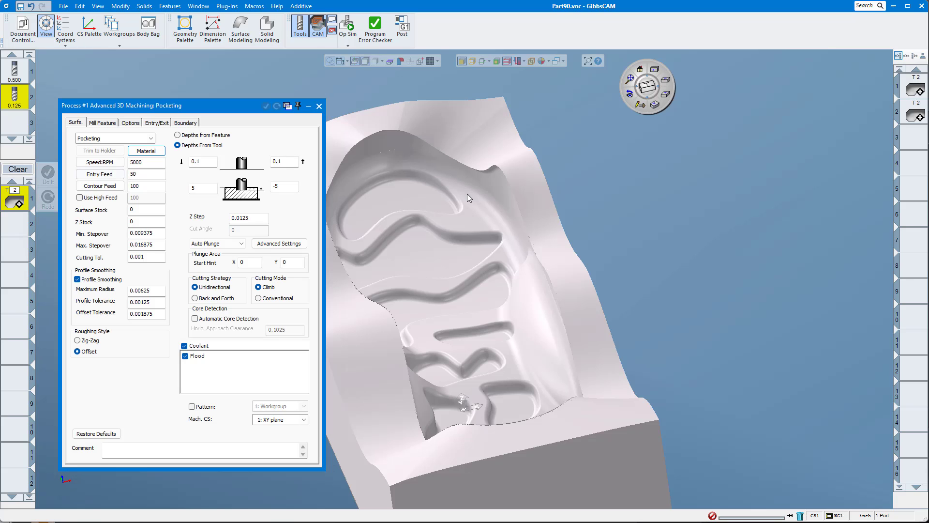
mouse_move(509, 275)
middle_down()
mouse_move(509, 287)
mouse_move(473, 284)
mouse_move(454, 294)
mouse_move(499, 251)
middle_up()
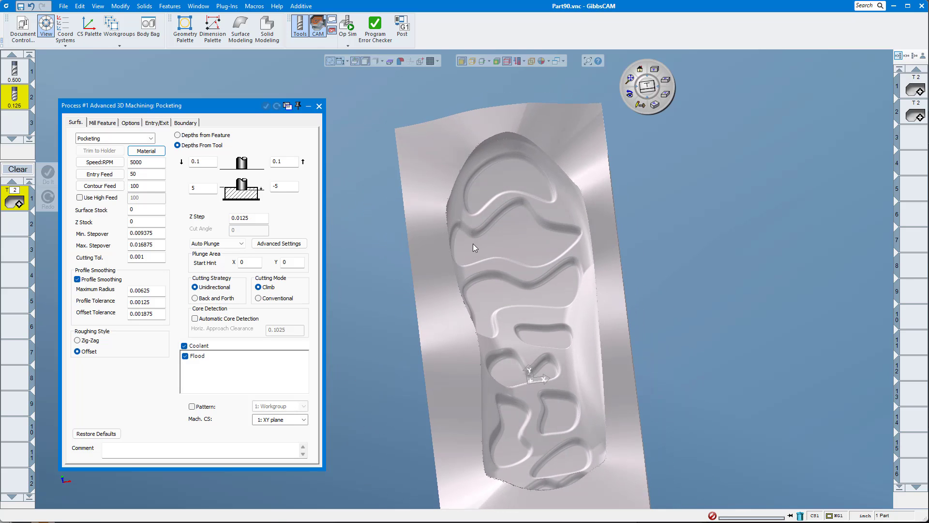
click(110, 139)
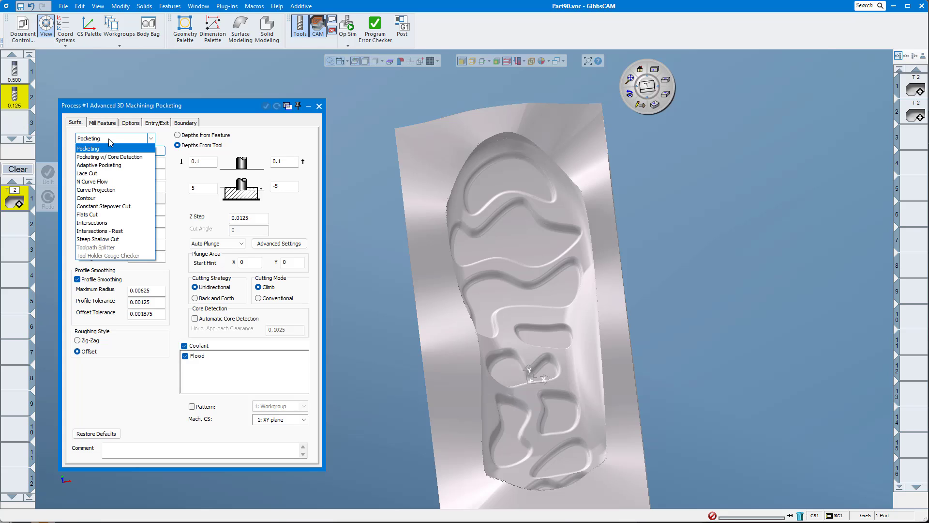
click(128, 207)
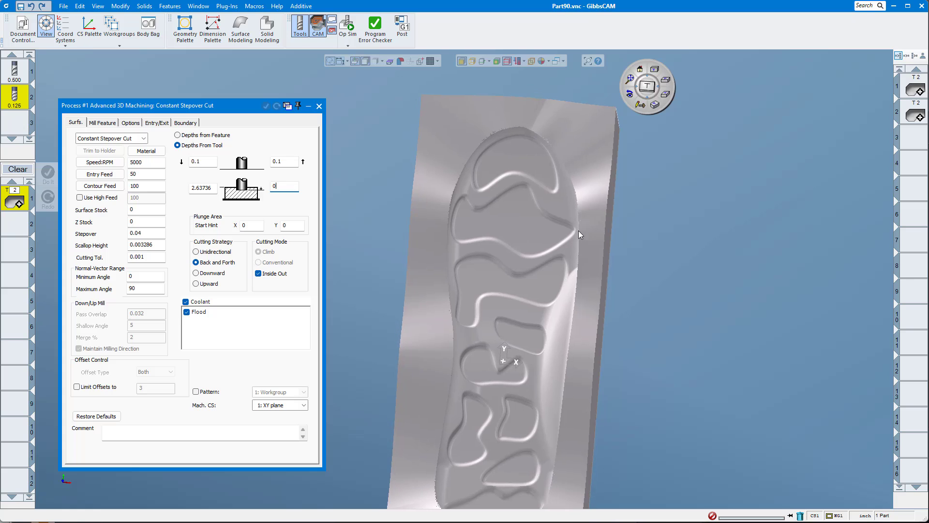
Select the wavy pocket floor just below the toe pocket and generate the Constant Stepover Cut toolpath on it
click(522, 221)
click(523, 223)
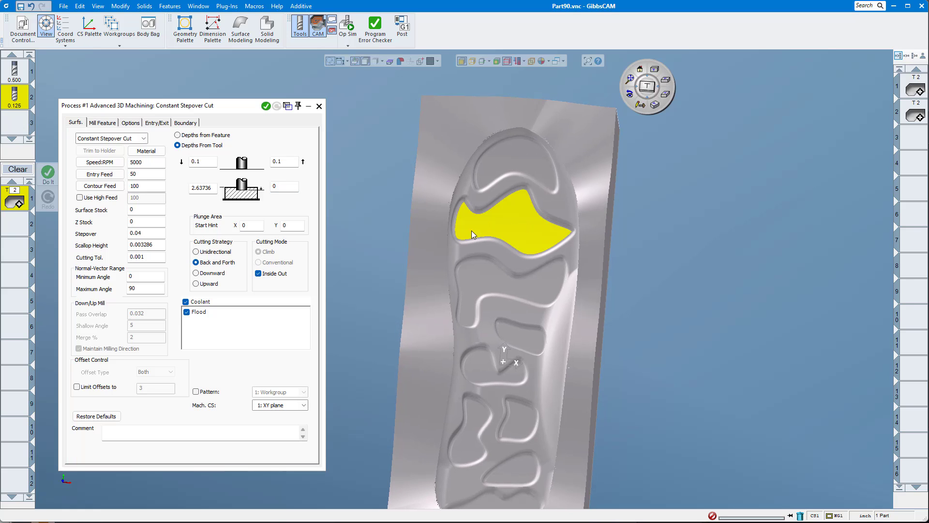
click(266, 106)
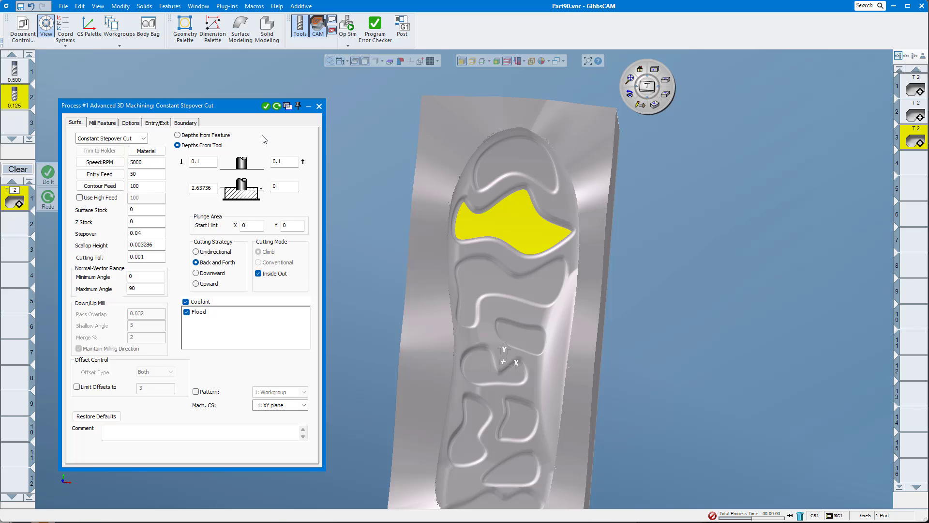
middle_drag(460, 271, 572, 250)
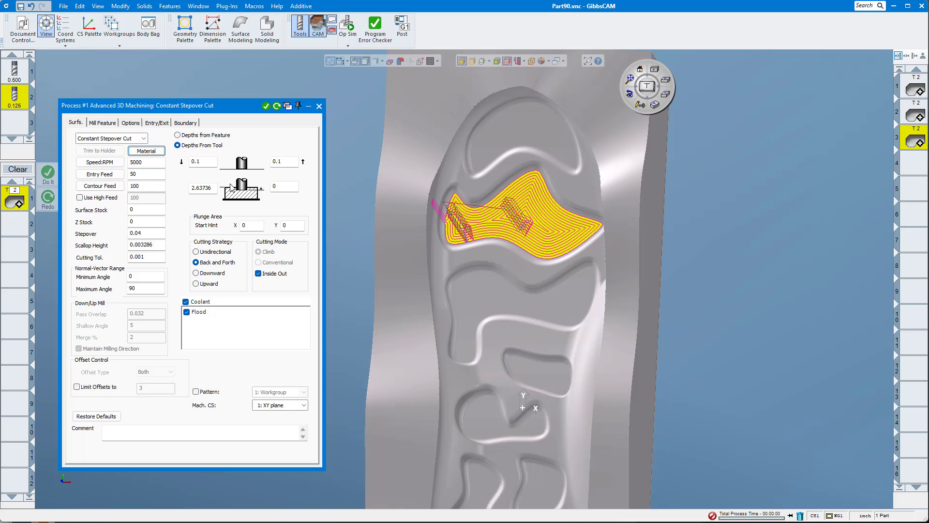
Enable Remove Spikes, change the connect move control to Shortest, regenerate the toolpath and close the process settings
click(153, 124)
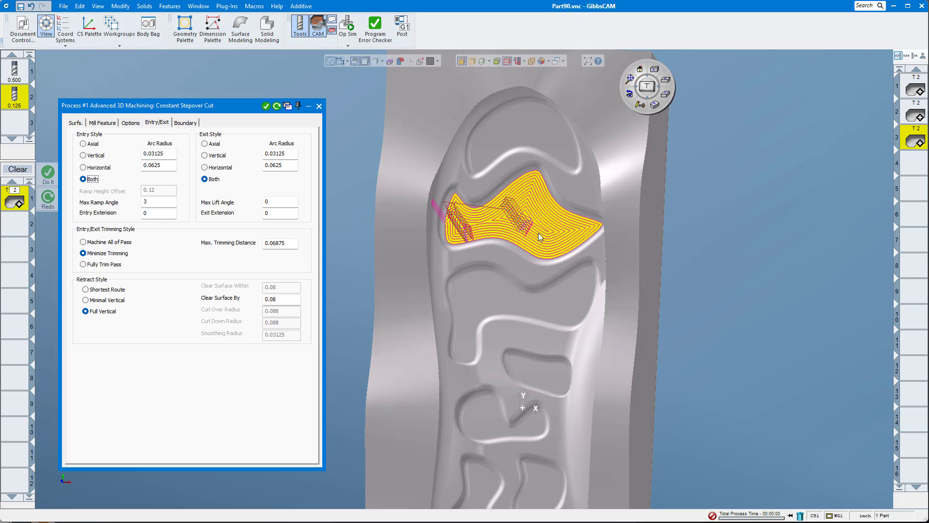
scroll(528, 234, up, 2)
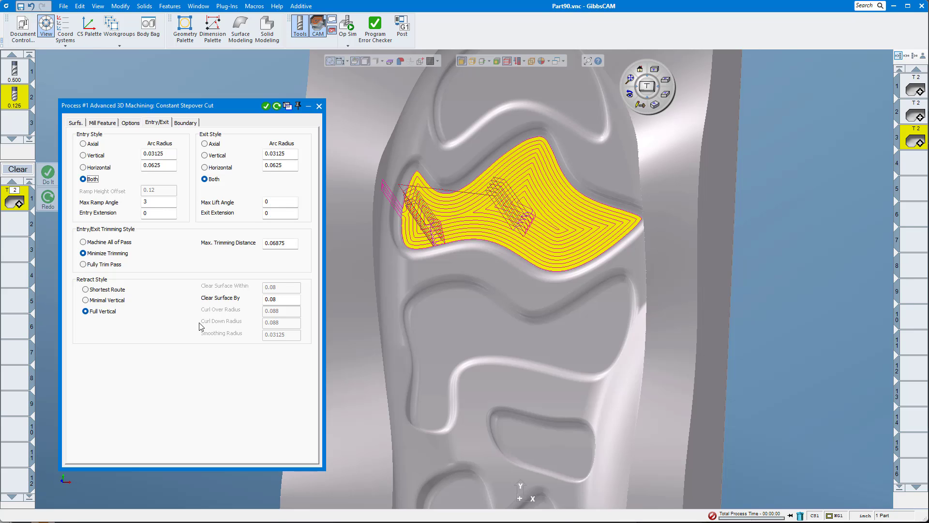
click(131, 122)
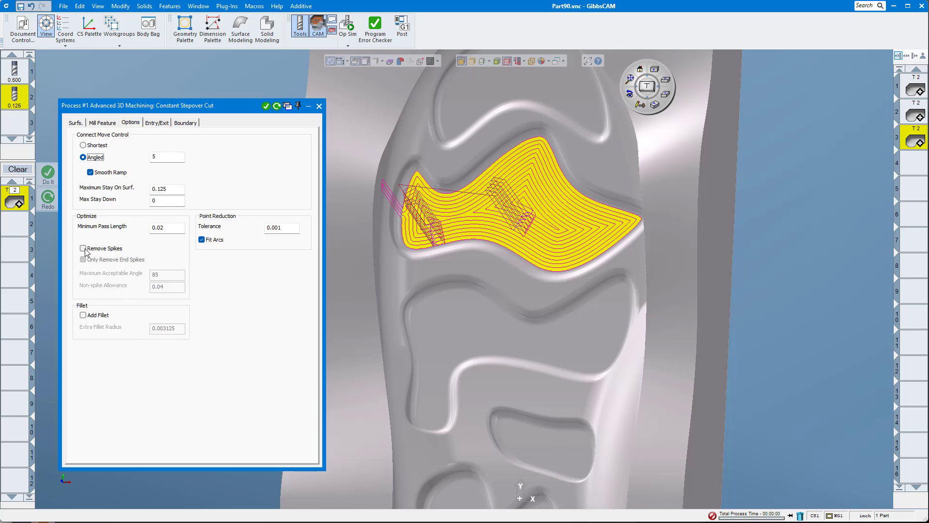
click(83, 249)
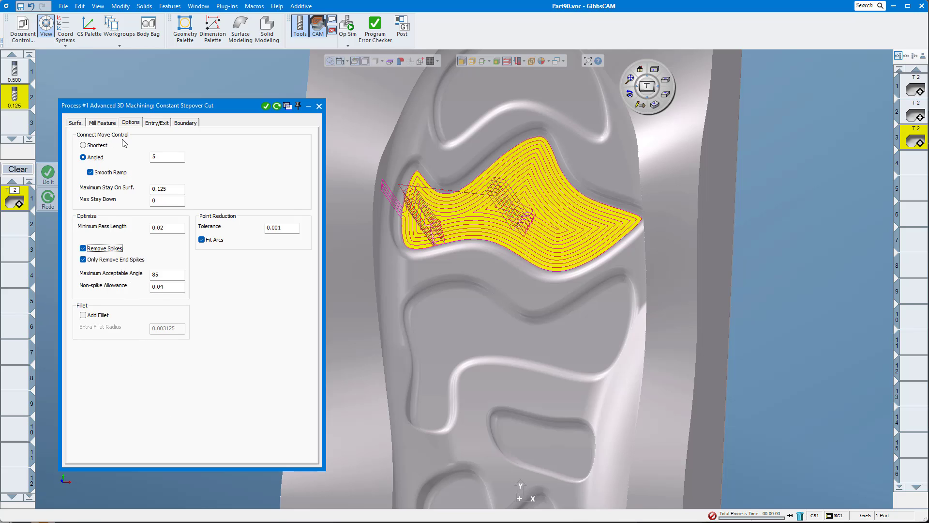
click(85, 146)
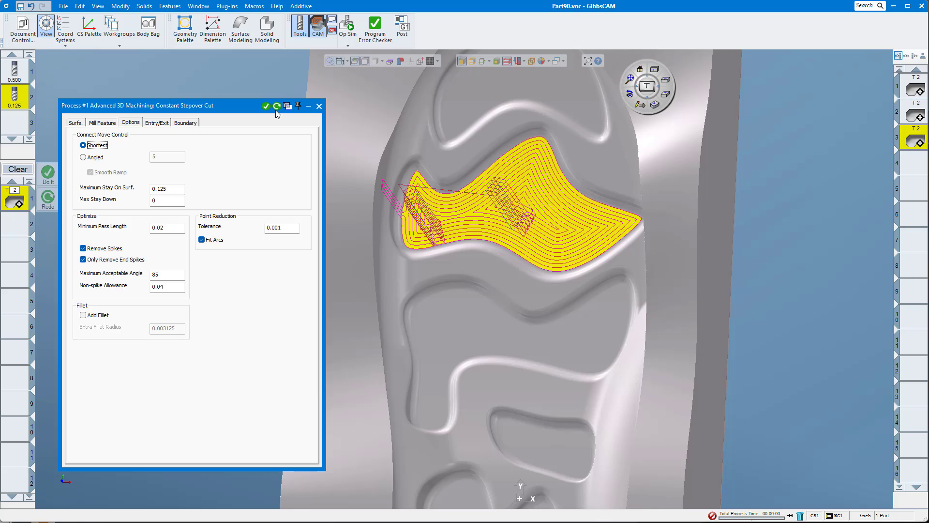
click(277, 107)
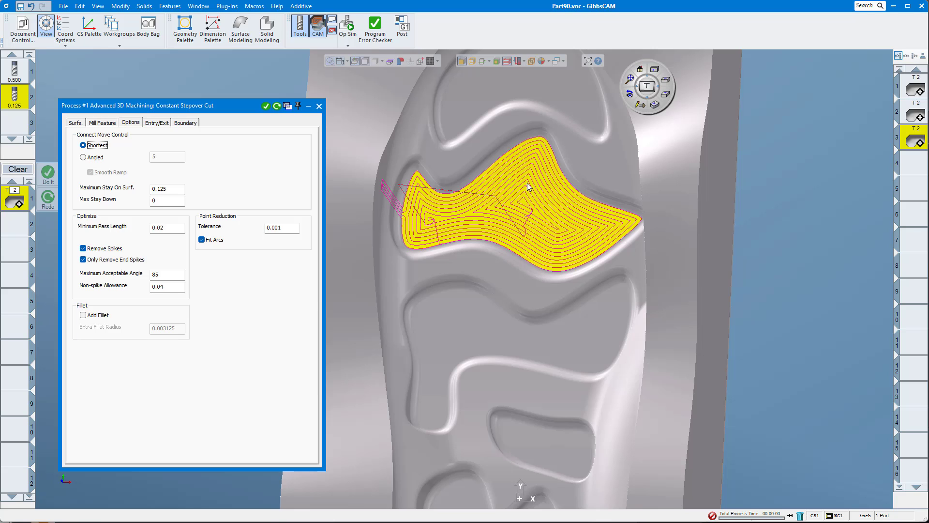
middle_drag(426, 295, 212, 159)
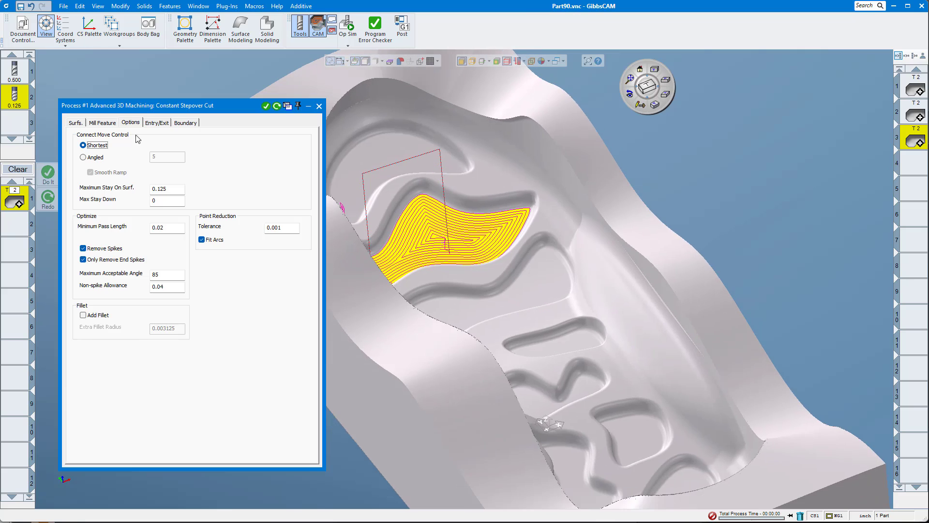
click(75, 124)
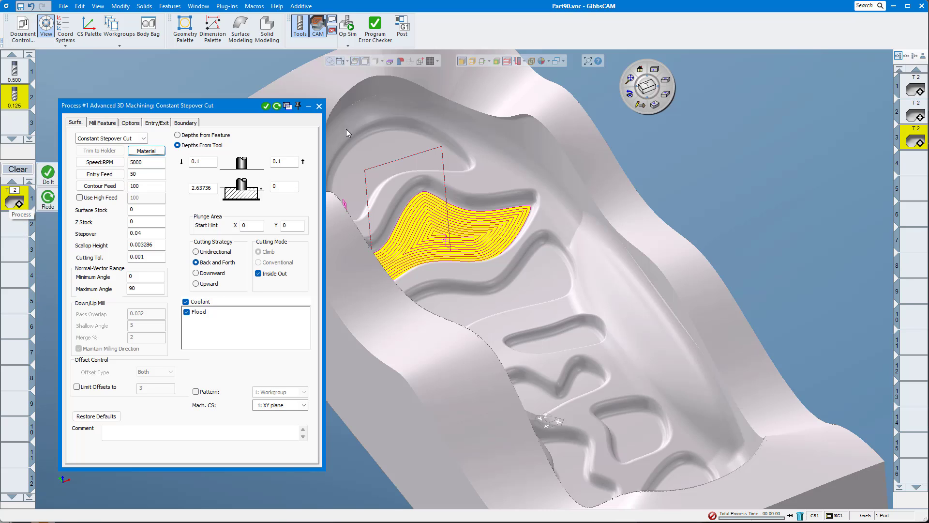
click(319, 106)
Save the process list to the Desktop as Part90.prc2, overwriting the existing file
mouse_move(41, 202)
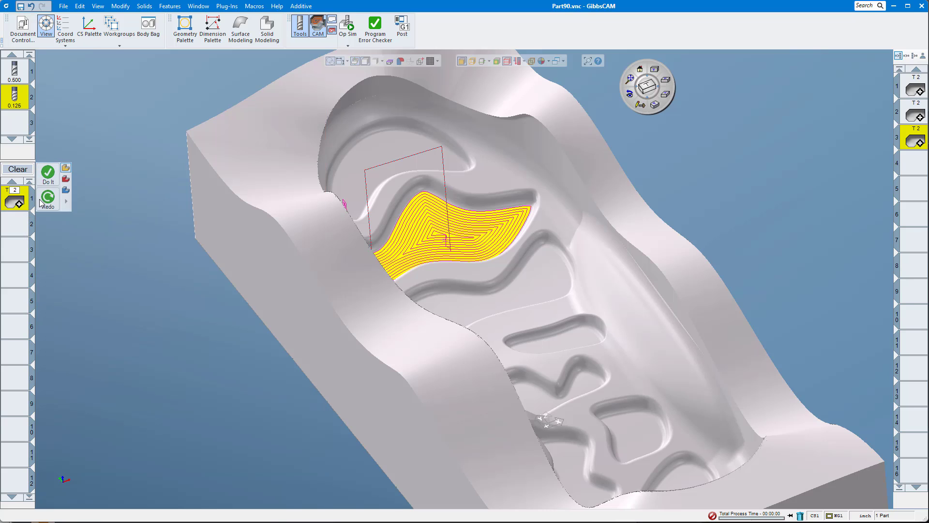
right_click(10, 205)
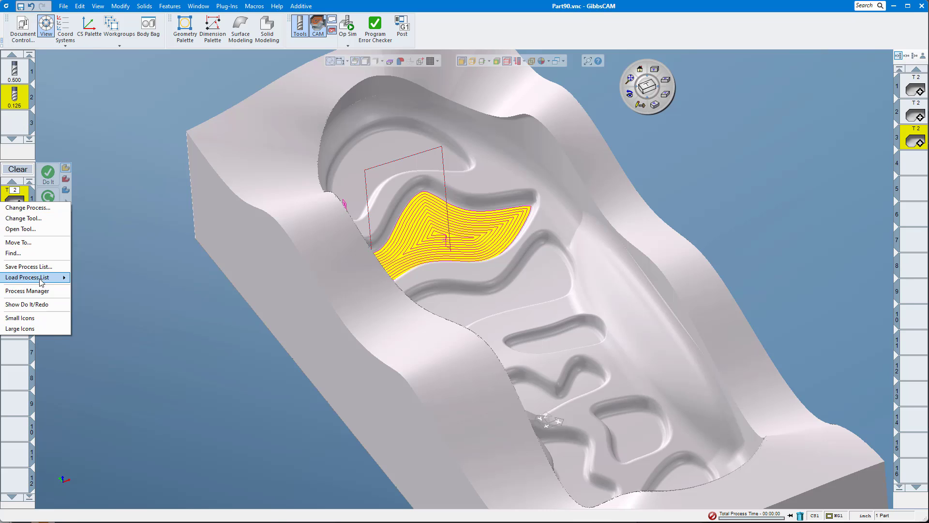
key(Escape)
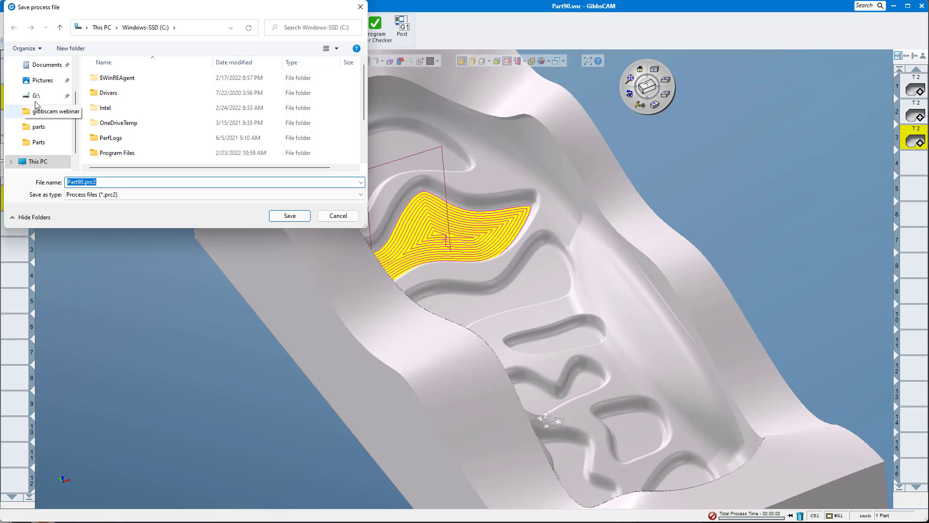
scroll(36, 102, up, 2)
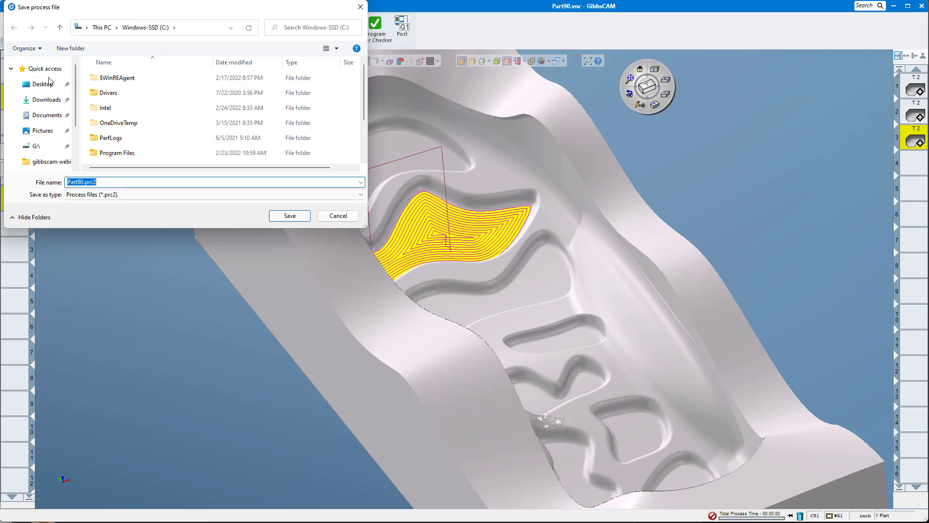
click(47, 83)
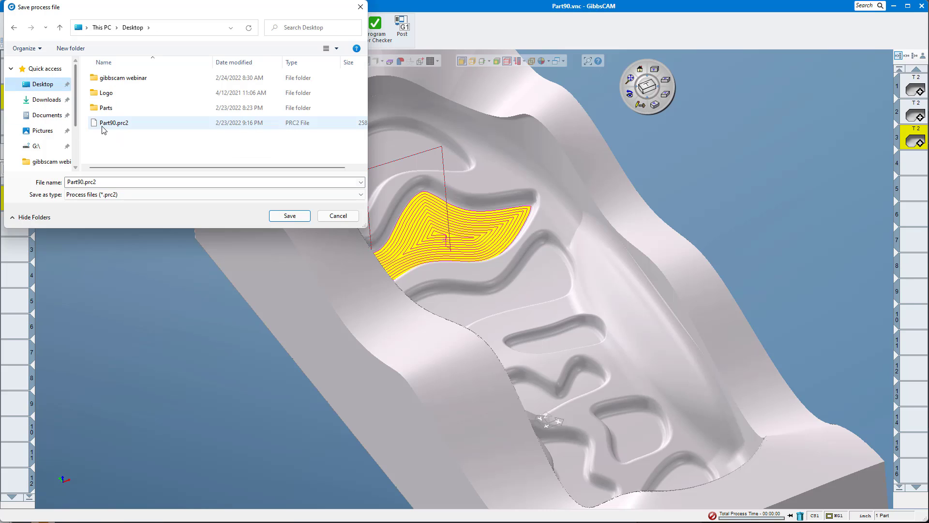
click(106, 128)
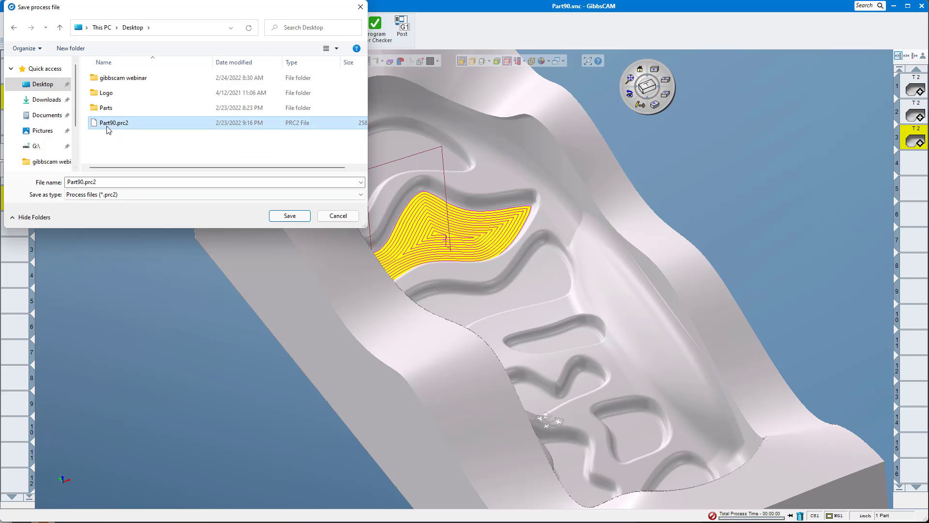
click(290, 216)
Clear the process list and the pocket floor selection, and make the empty fourth operation slot active
click(852, 333)
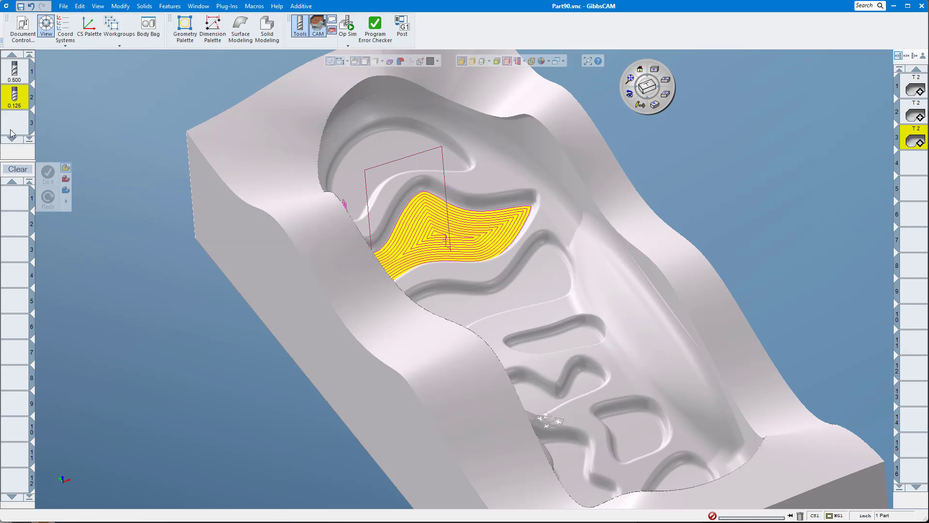
click(266, 113)
click(913, 170)
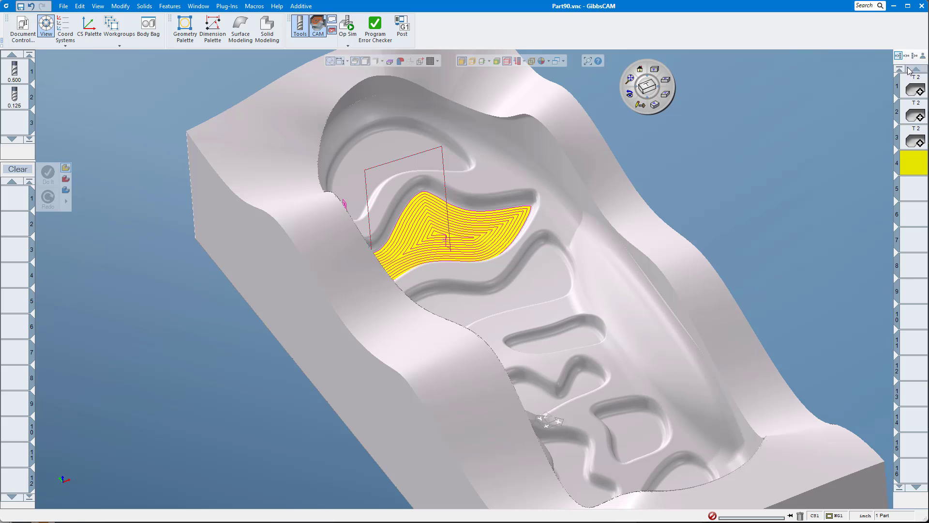
click(757, 195)
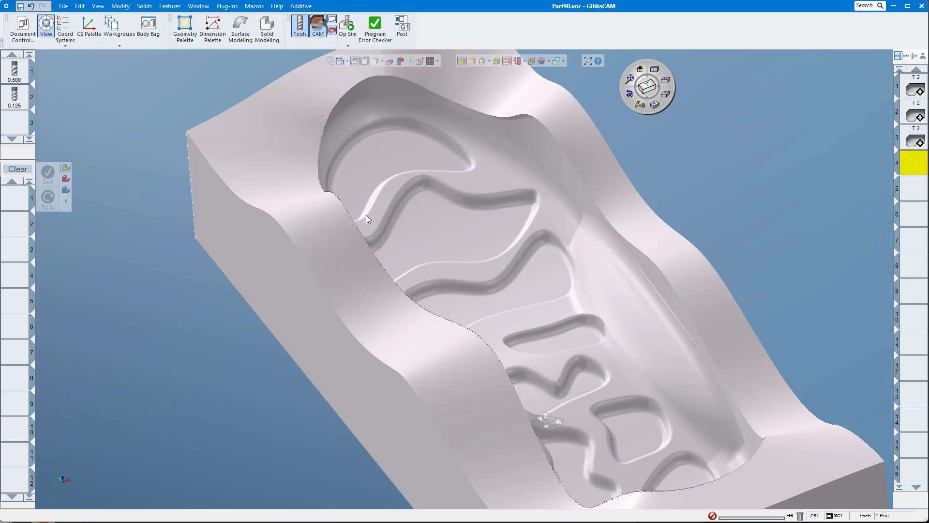
Load the saved process list Part90.prc2 from the Desktop
middle_drag(516, 317, 442, 325)
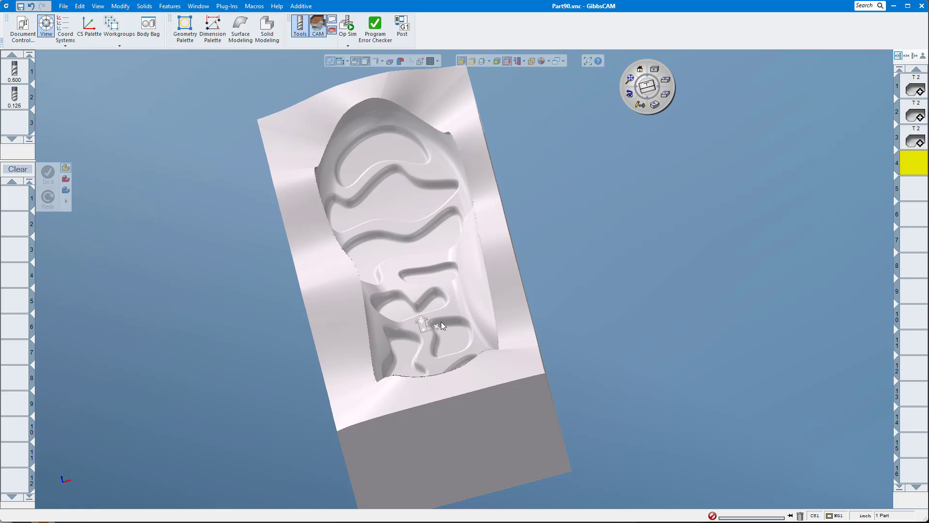
right_click(22, 198)
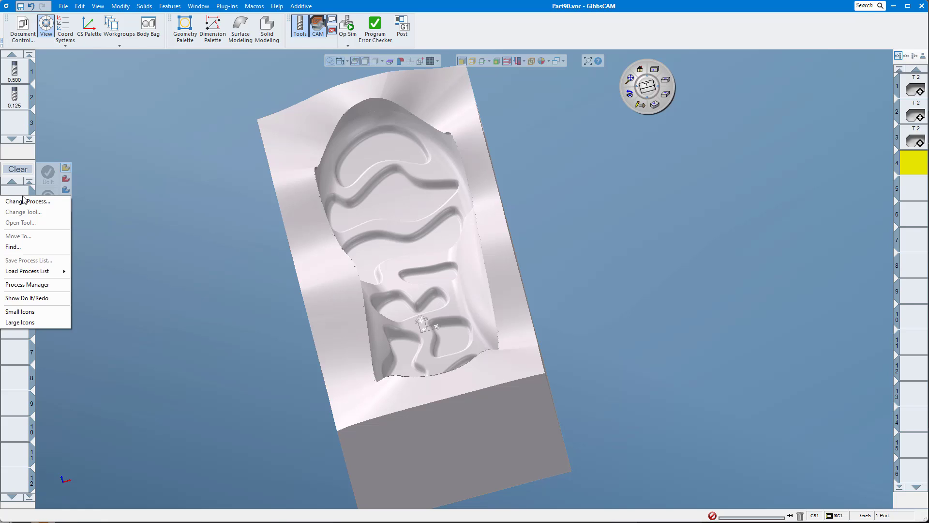
mouse_move(47, 276)
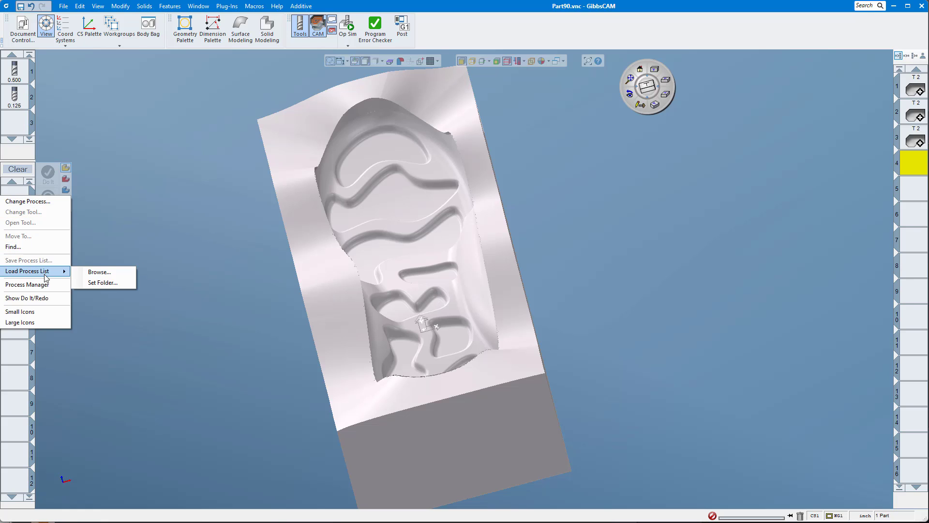
click(100, 273)
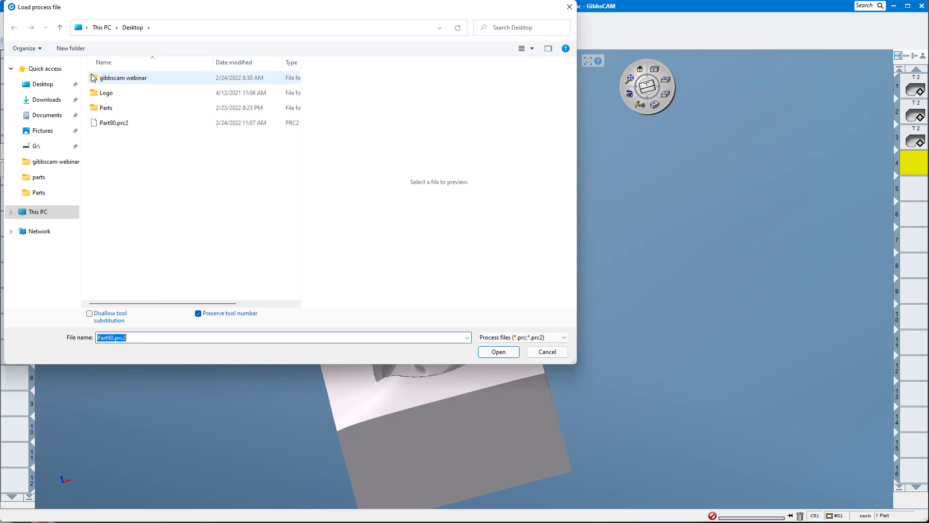
click(112, 123)
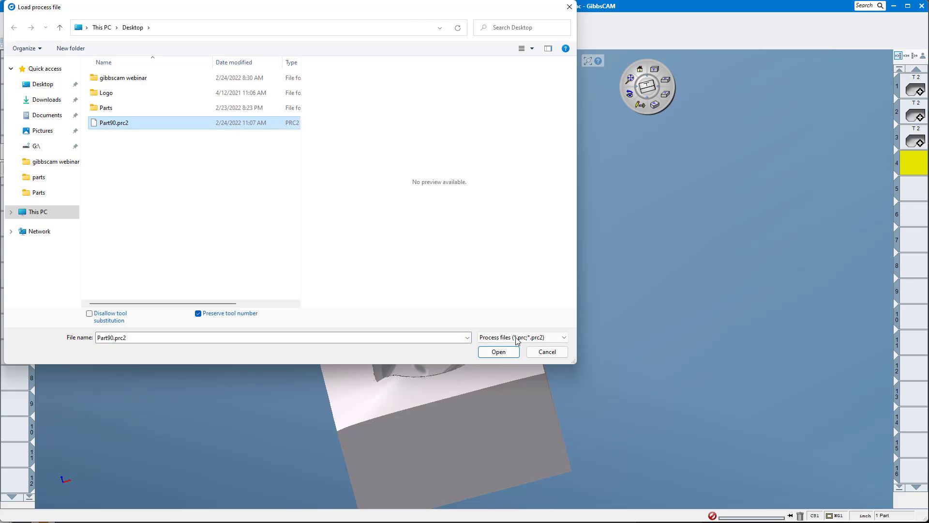
click(501, 352)
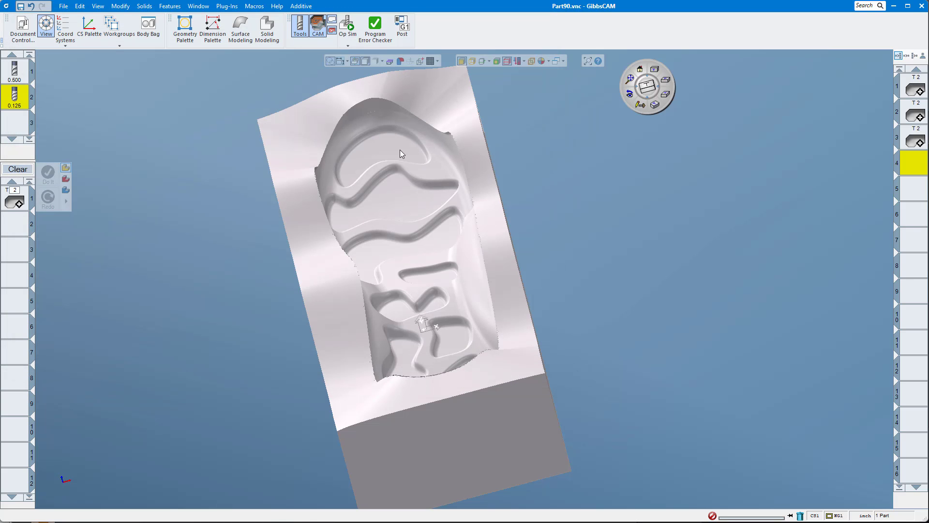
Select the floor faces of all the sole mold's pockets, from the toe to the heel
click(400, 150)
click(409, 192)
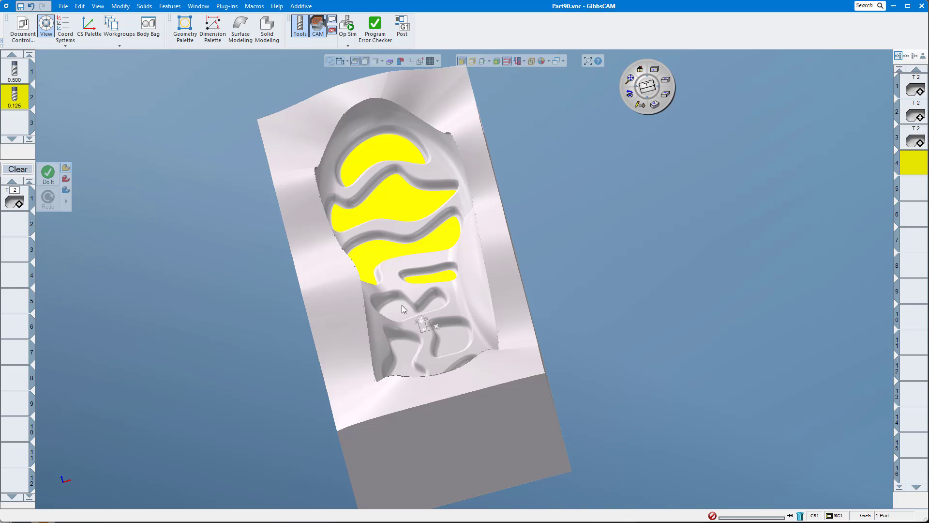
click(408, 356)
click(655, 70)
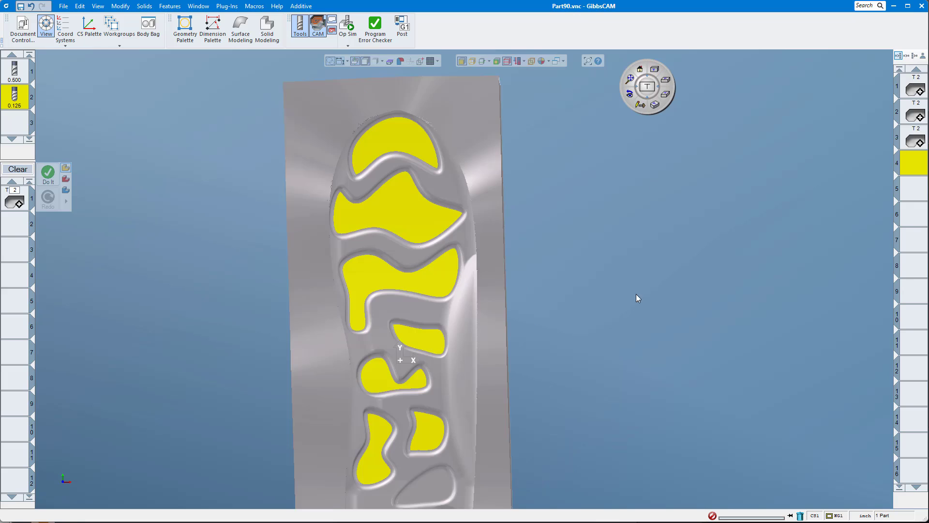
click(639, 70)
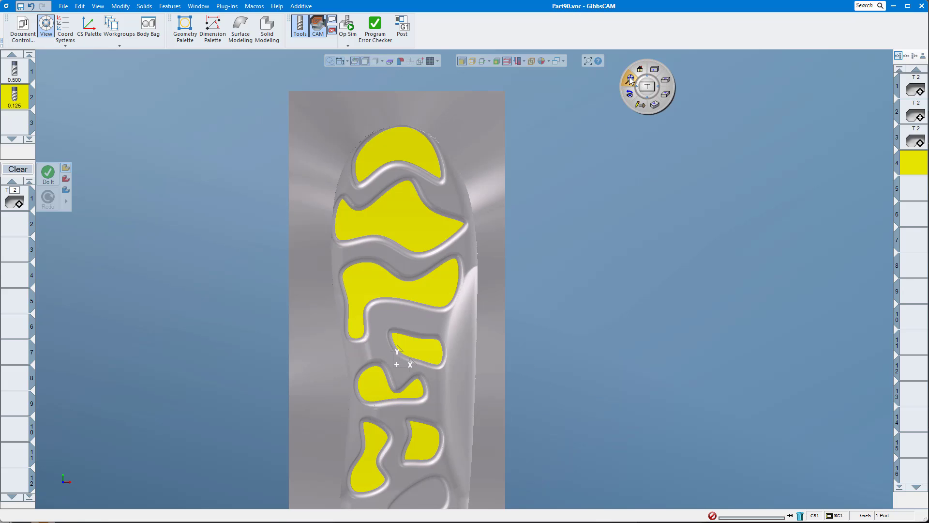
click(474, 425)
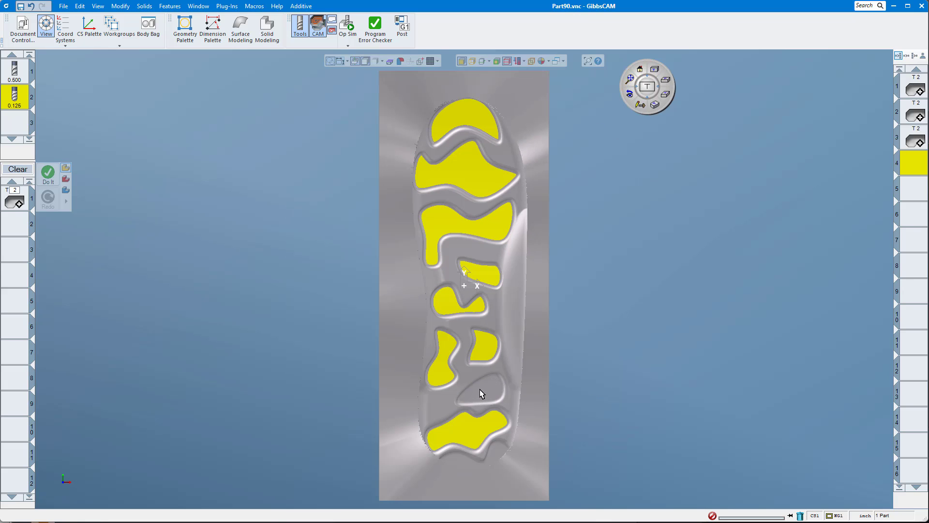
click(495, 448)
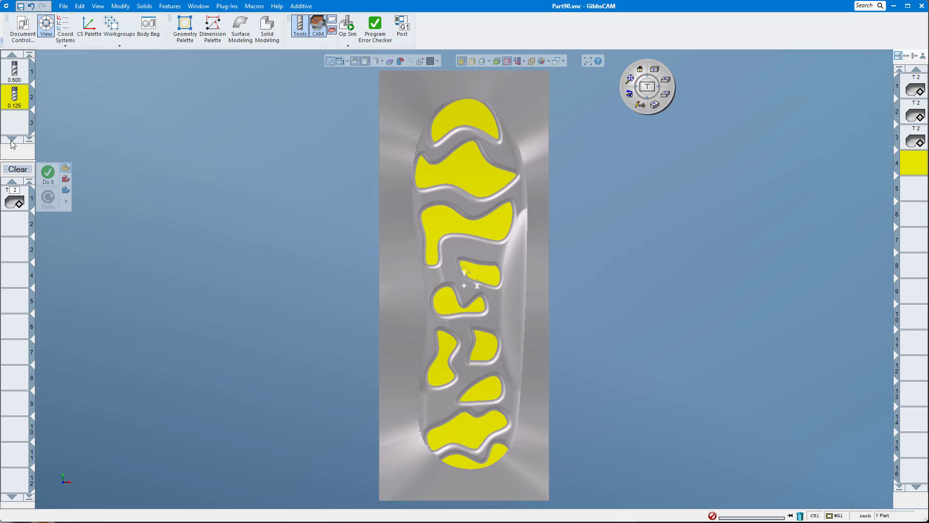
Generate the toolpath for the selected pocket floors from the loaded process and inspect it up close
click(48, 174)
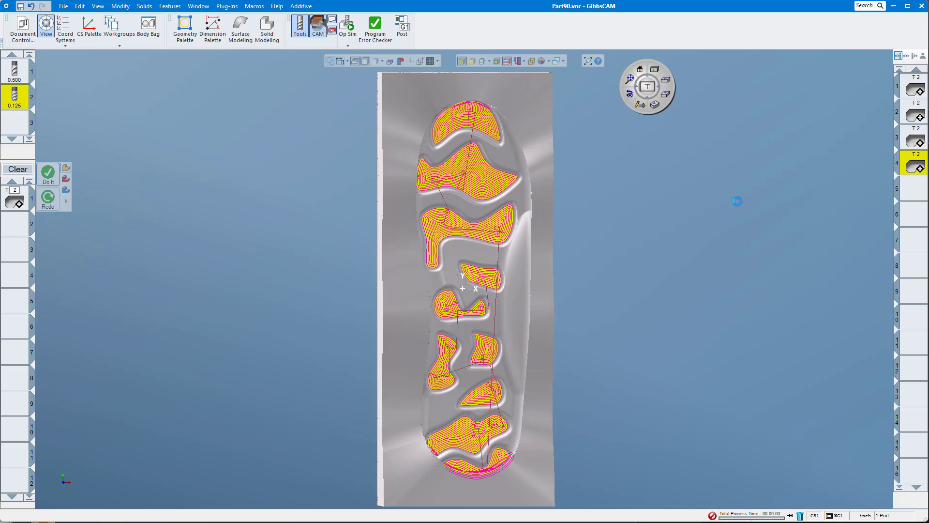
scroll(580, 193, up, 2)
middle_drag(454, 281, 419, 234)
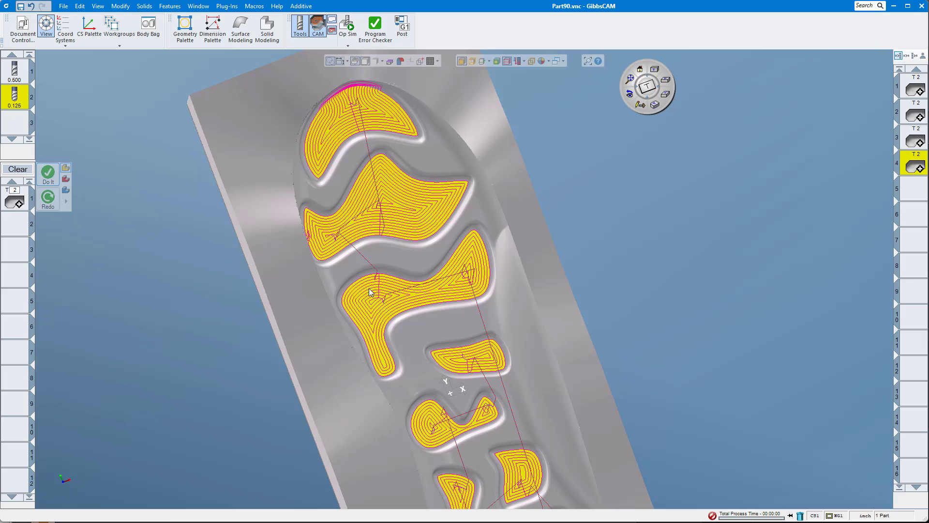
middle_drag(495, 330, 388, 373)
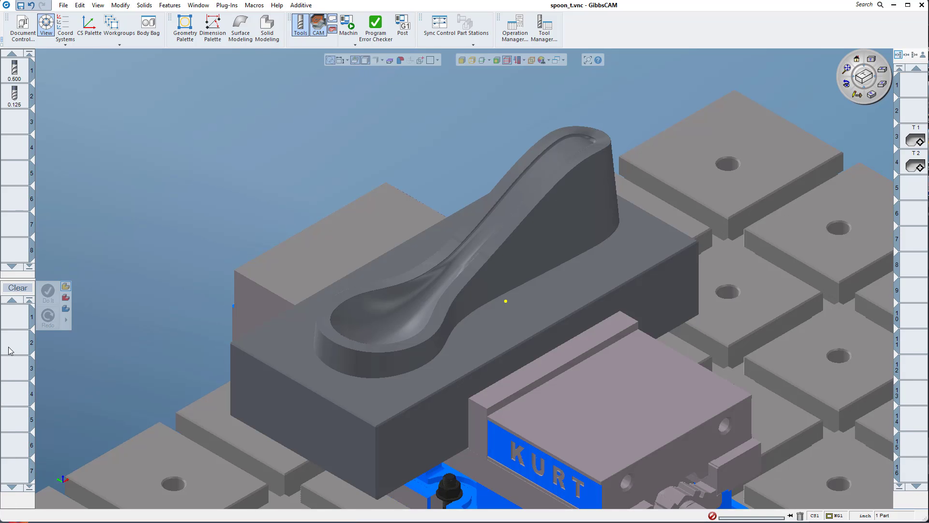
In the spoon_t.vnc part, load the saved process list Adaptive Rough 1_2.prc2 from the Desktop
right_click(17, 322)
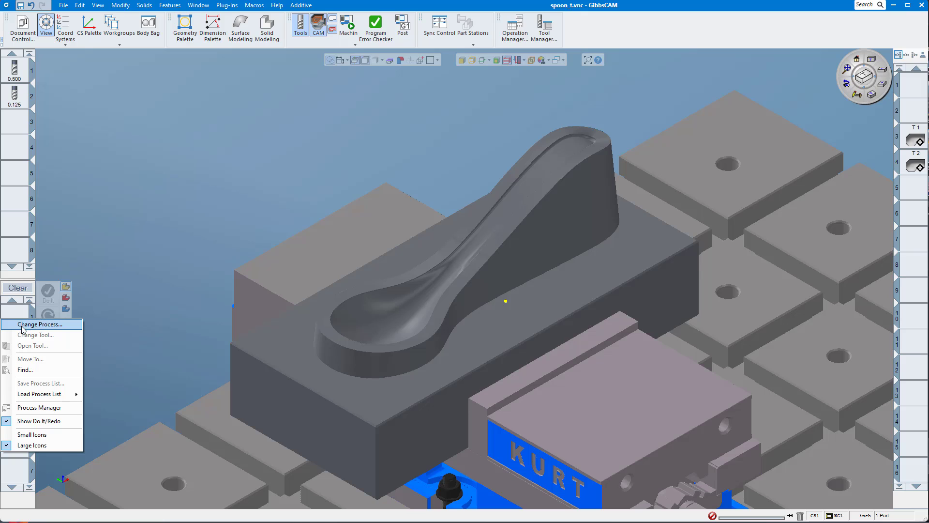
mouse_move(22, 396)
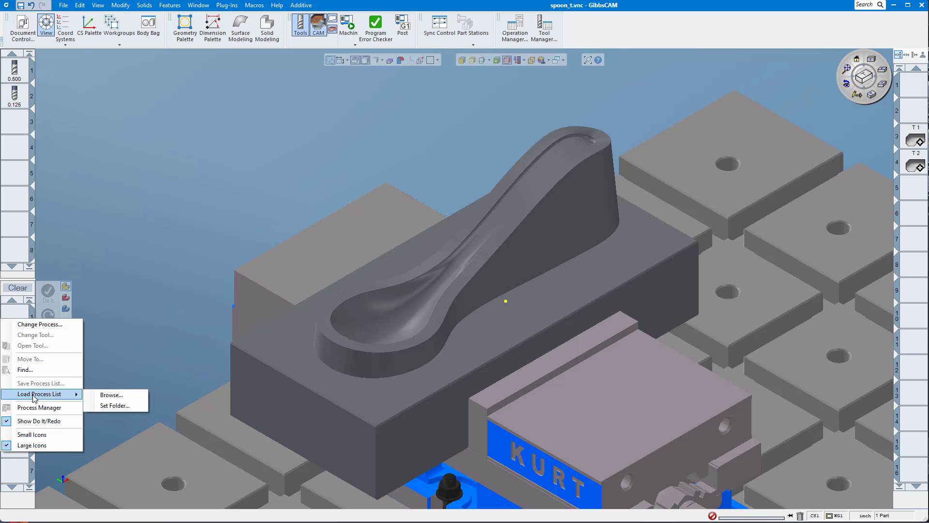
click(107, 400)
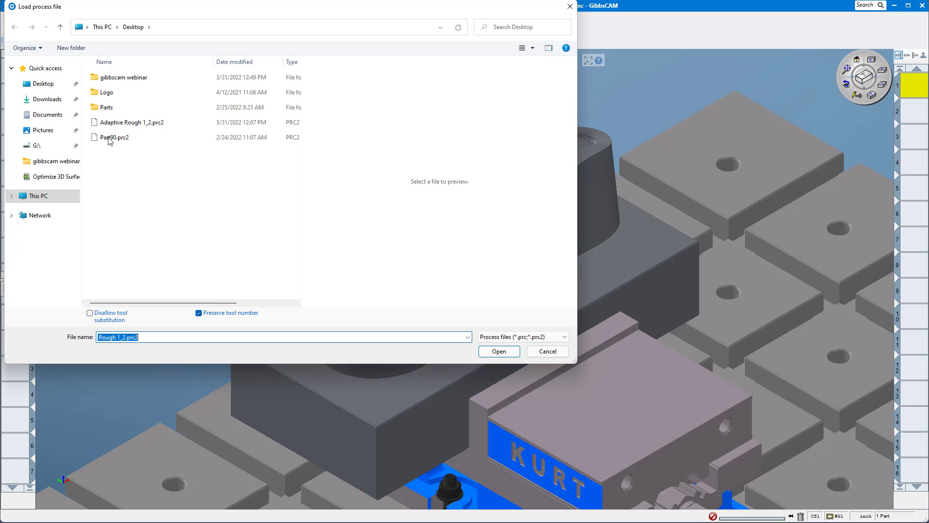
click(116, 122)
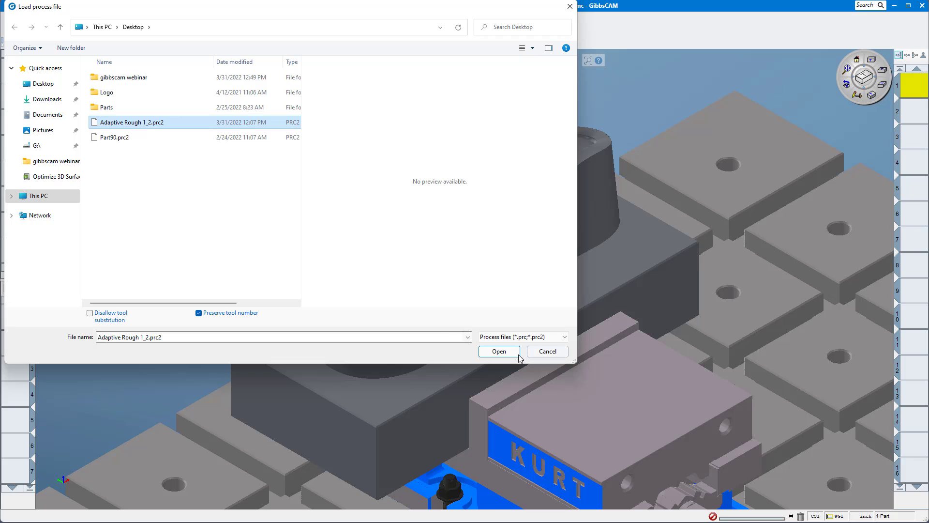
click(499, 351)
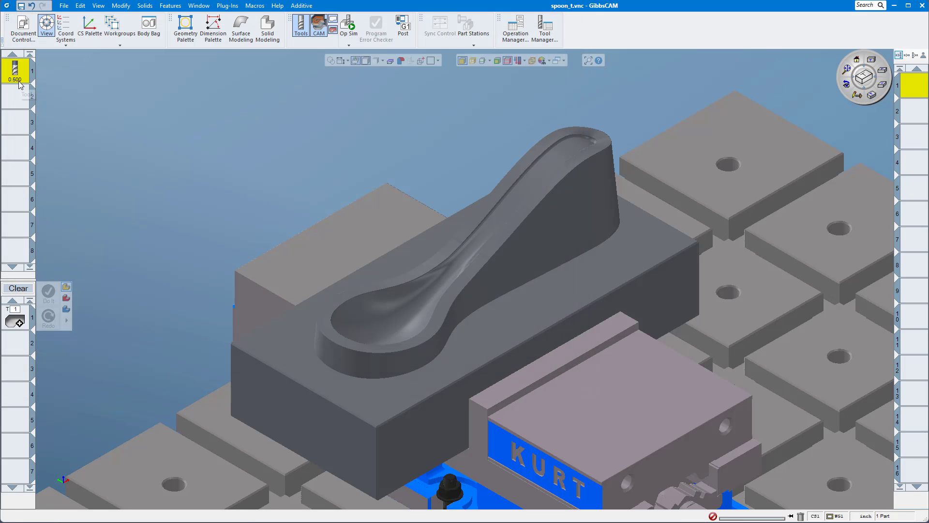
Open the Adaptive Pocketing process and try to pick its upper surface depth from the rim face of the spoon handle
click(19, 323)
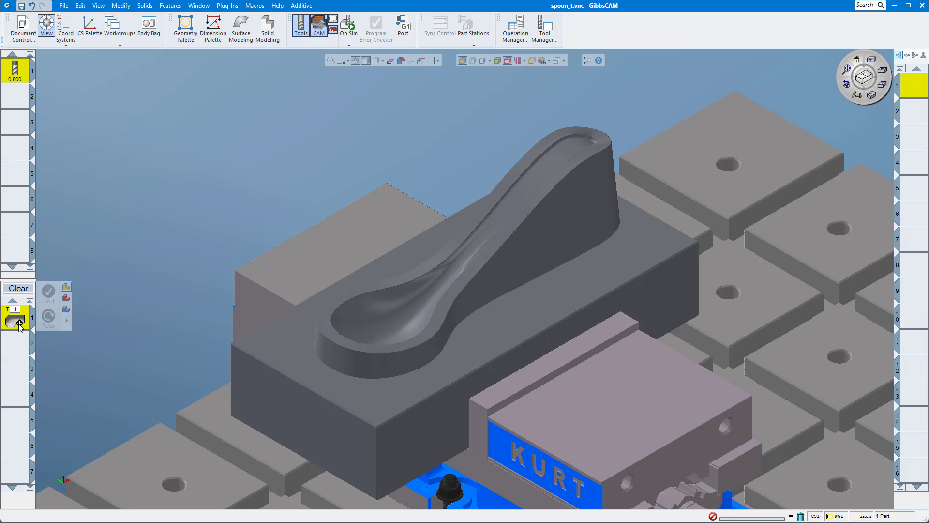
double_click(18, 324)
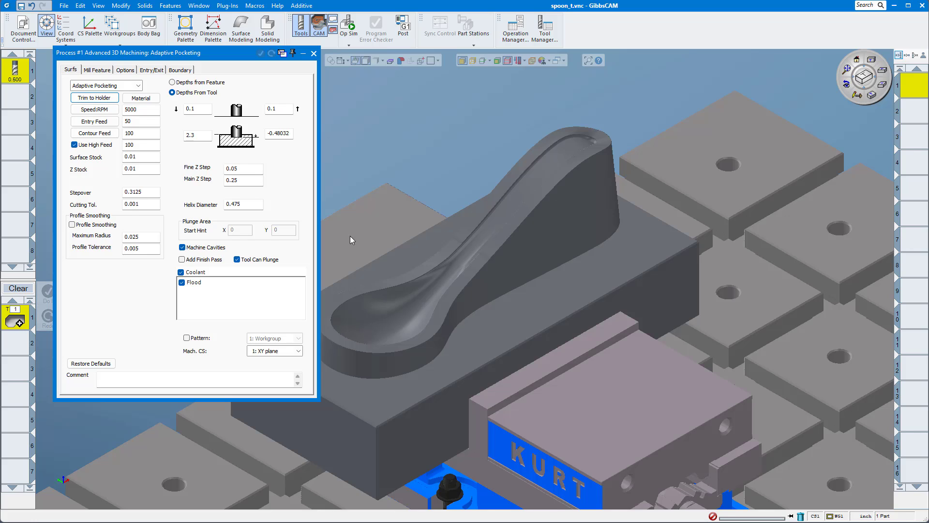
double_click(204, 134)
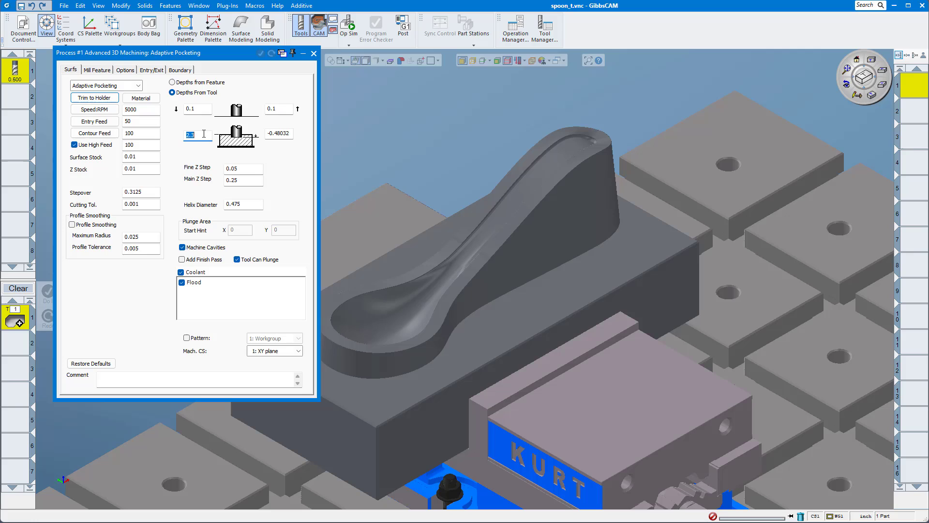
click(585, 130)
key(Tab)
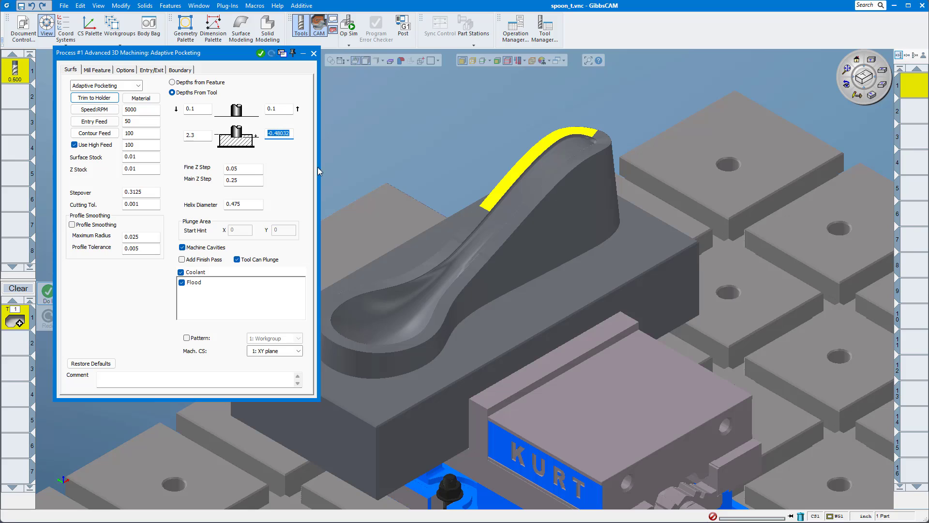
key(Home)
Set both the entry and exit clearance heights of the Adaptive Pocketing process to 3
click(190, 108)
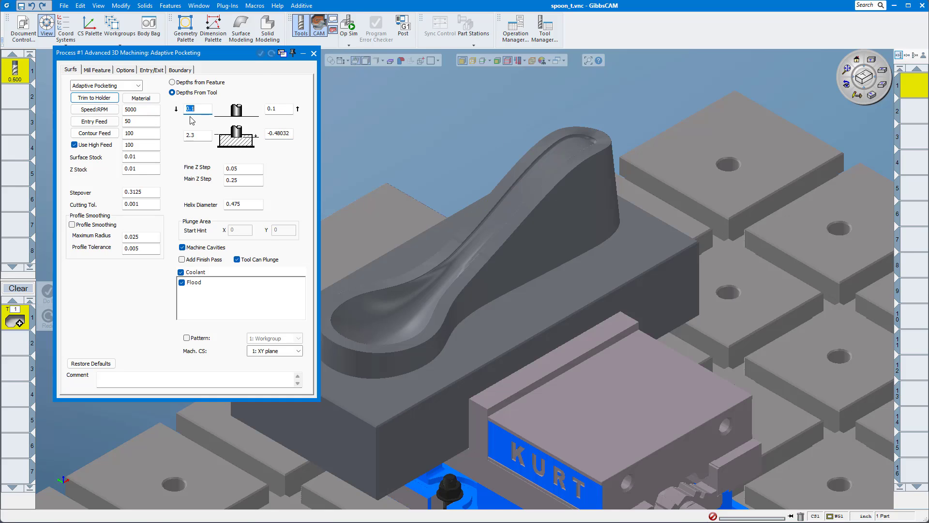
text(3)
click(274, 110)
text(3)
Select the whole spoon mold body, generate the Adaptive Pocketing toolpath on it and close the process settings
click(508, 301)
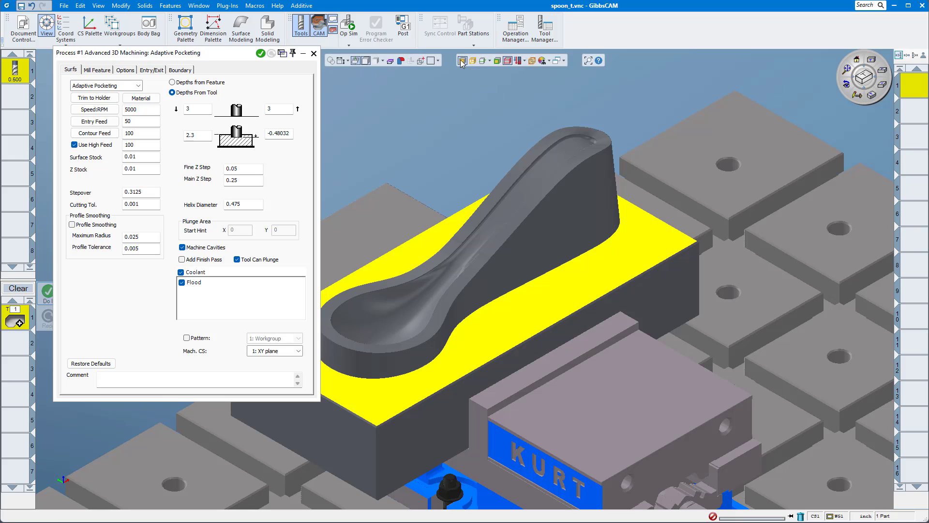
click(504, 275)
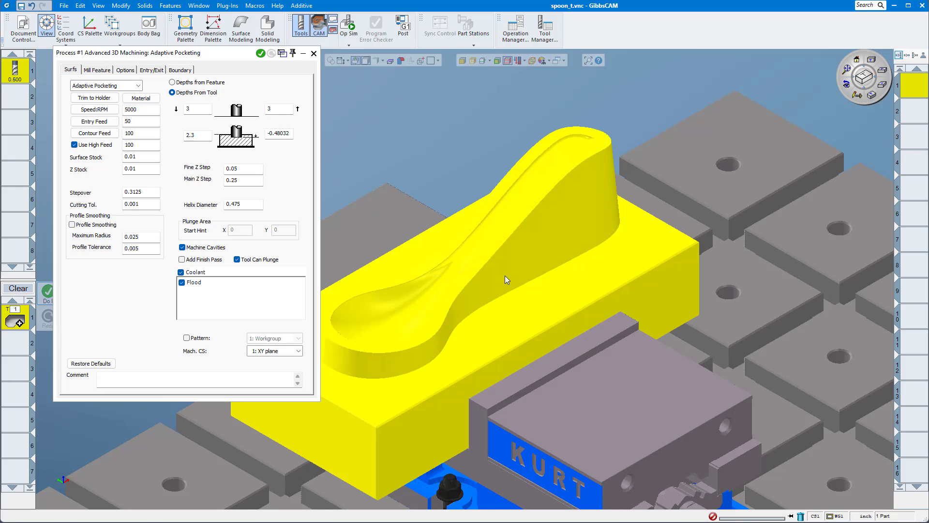
click(261, 54)
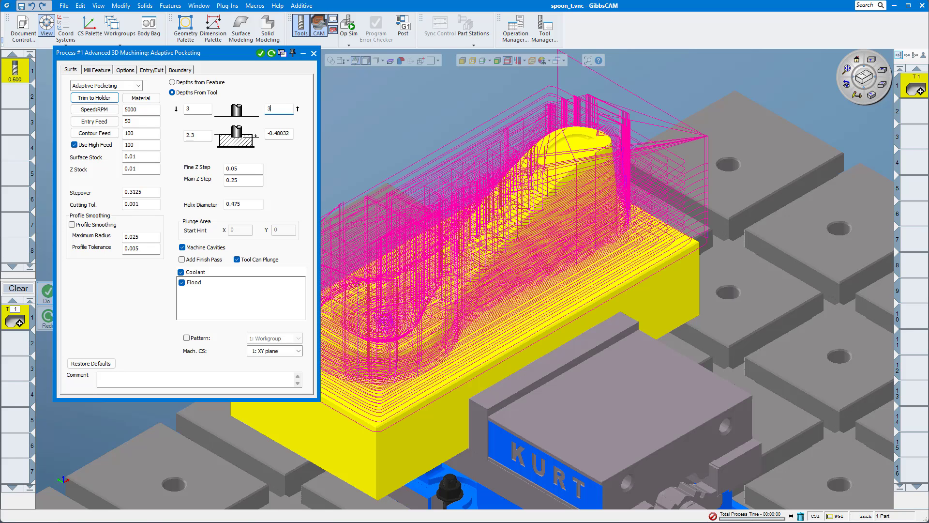
click(314, 54)
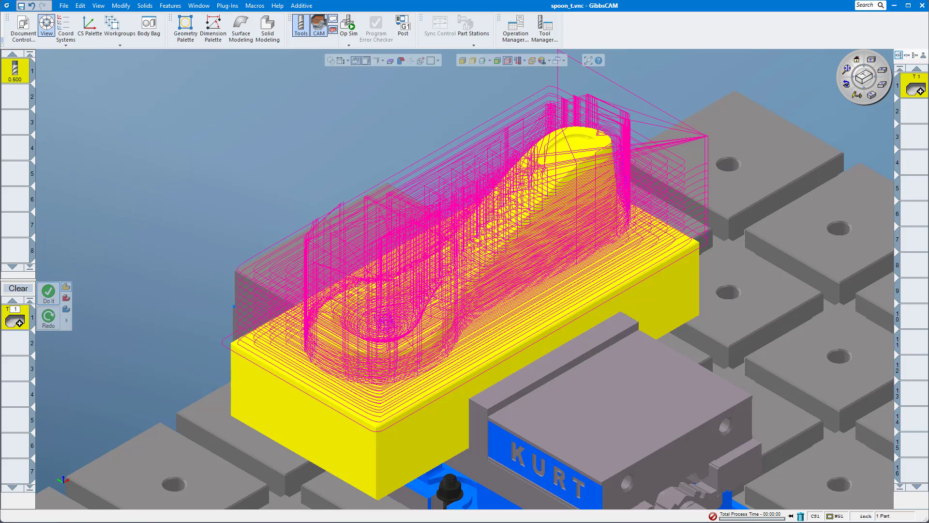
Load the saved process list Part90.prc2 from the Desktop into the spoon part
right_click(3, 320)
mouse_move(72, 394)
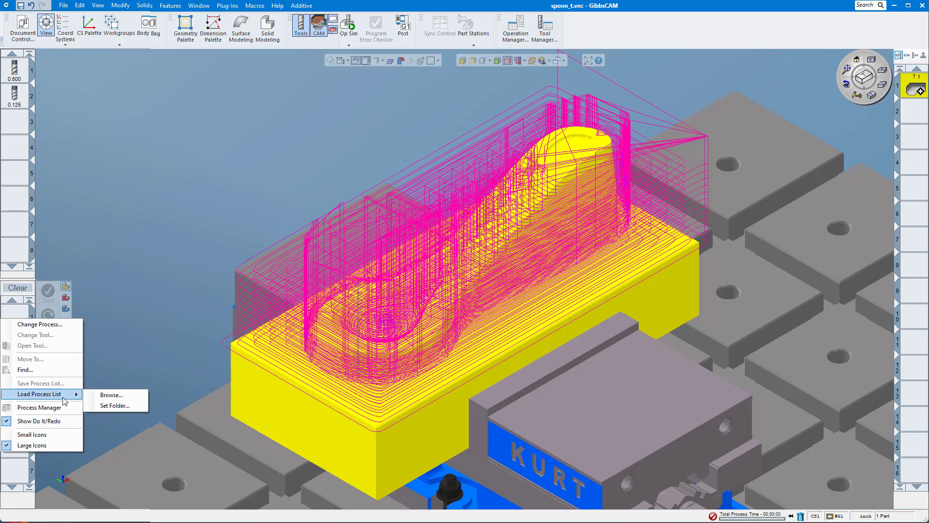
click(107, 397)
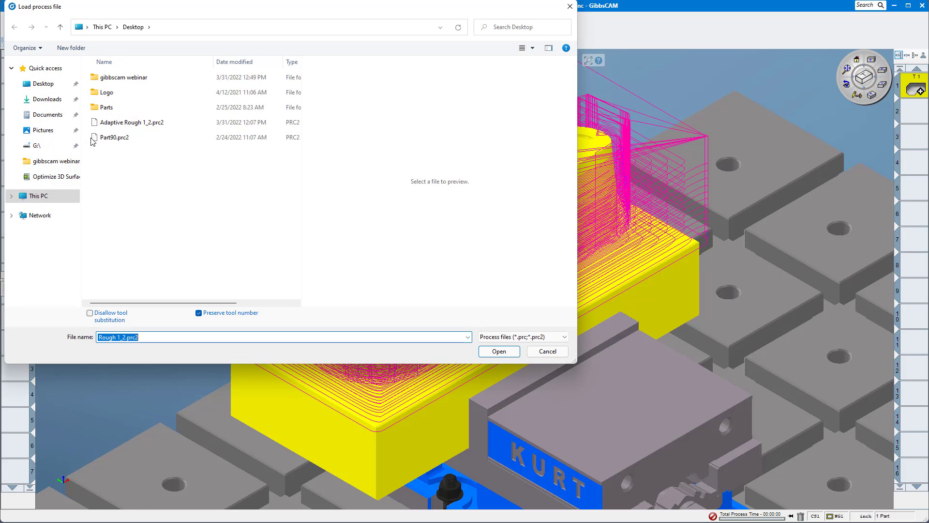
click(114, 138)
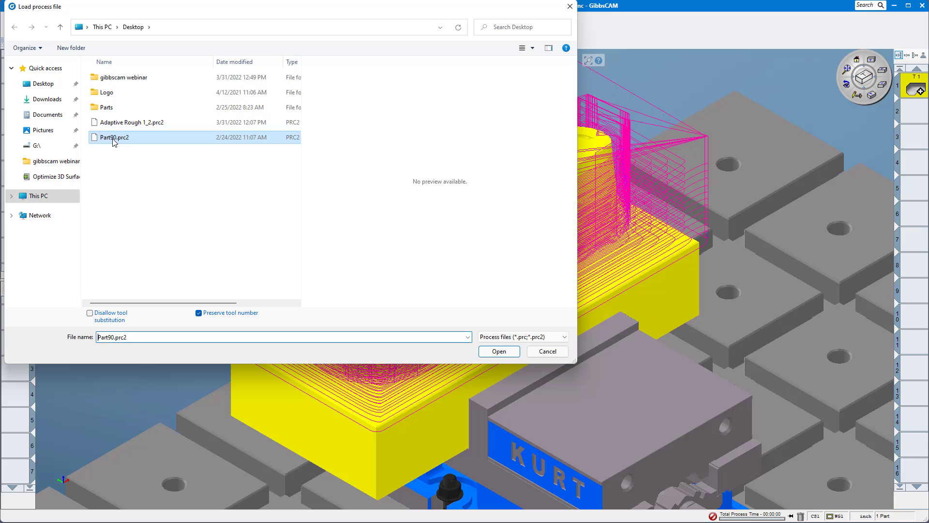
click(500, 352)
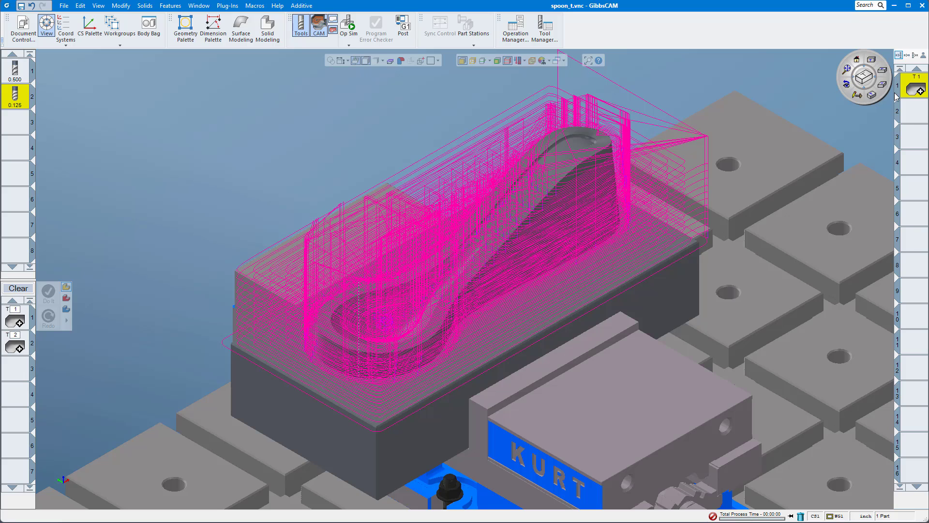
click(380, 304)
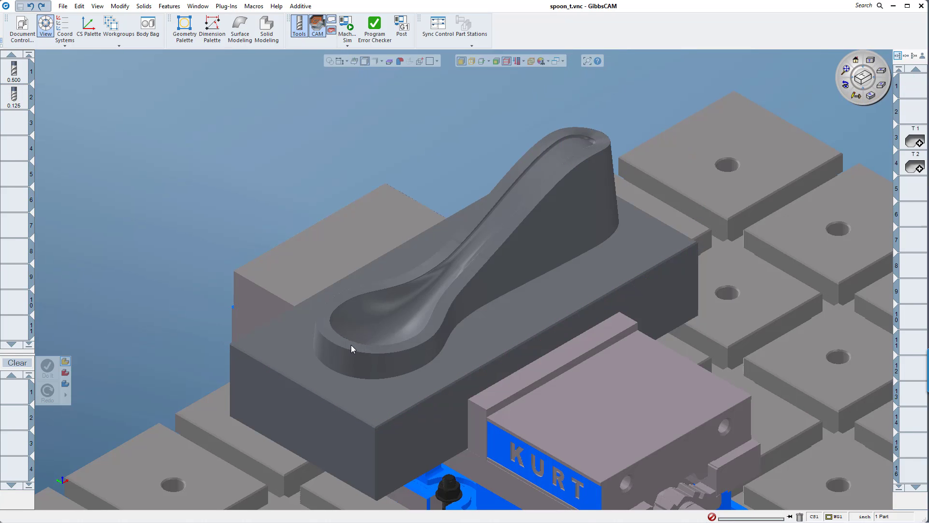
Select the spoon's rim faces by applying Select Faces Above to the outer side walls around the bowl
right_click(351, 345)
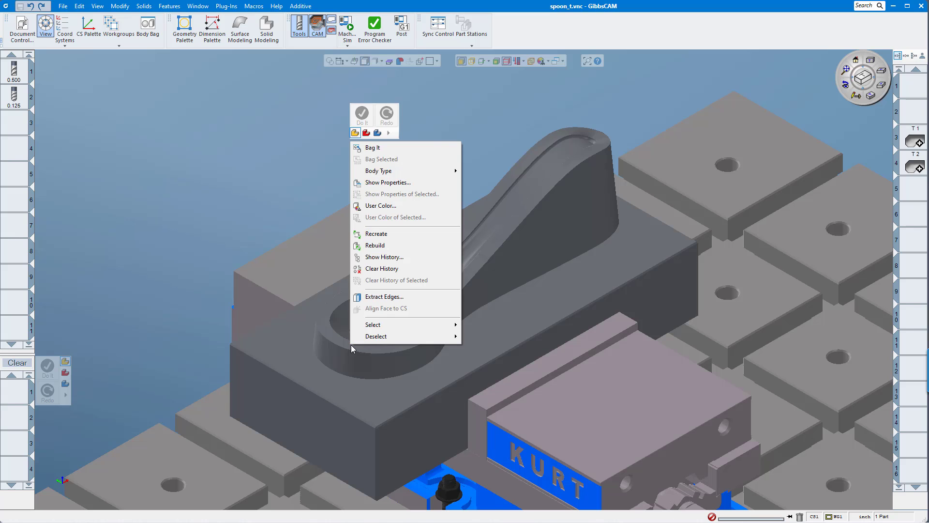
mouse_move(398, 328)
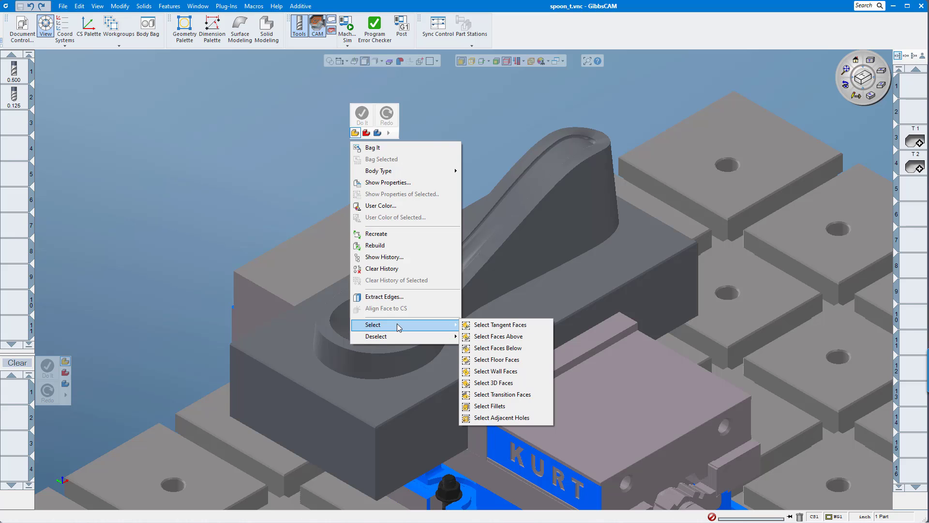
click(505, 337)
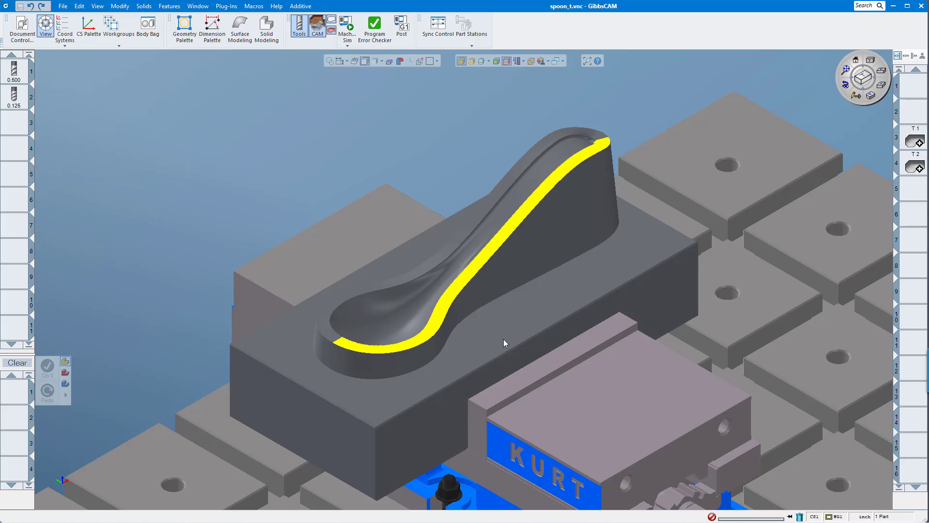
right_click(329, 334)
mouse_move(366, 313)
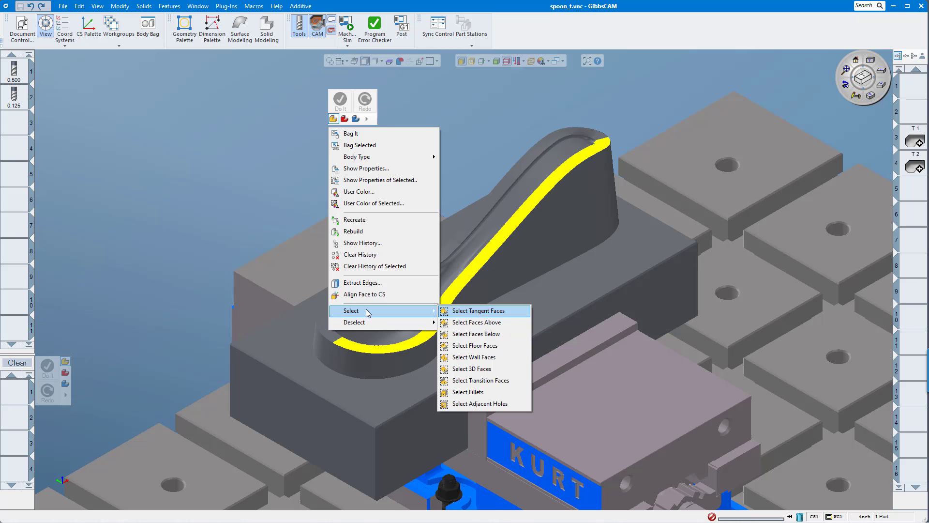
click(475, 322)
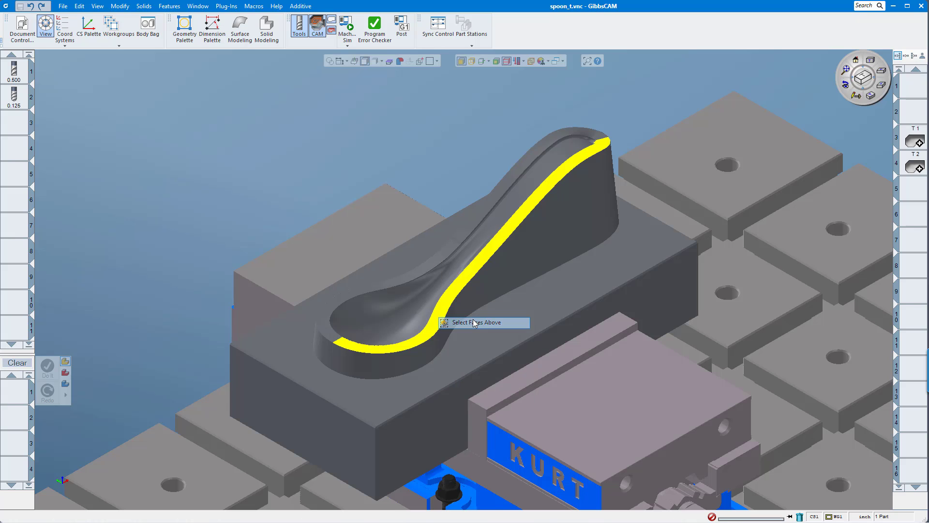
Add the spoon's inner bowl and handle surfaces to the selection with Select Tangent Faces
right_click(386, 329)
mouse_move(412, 311)
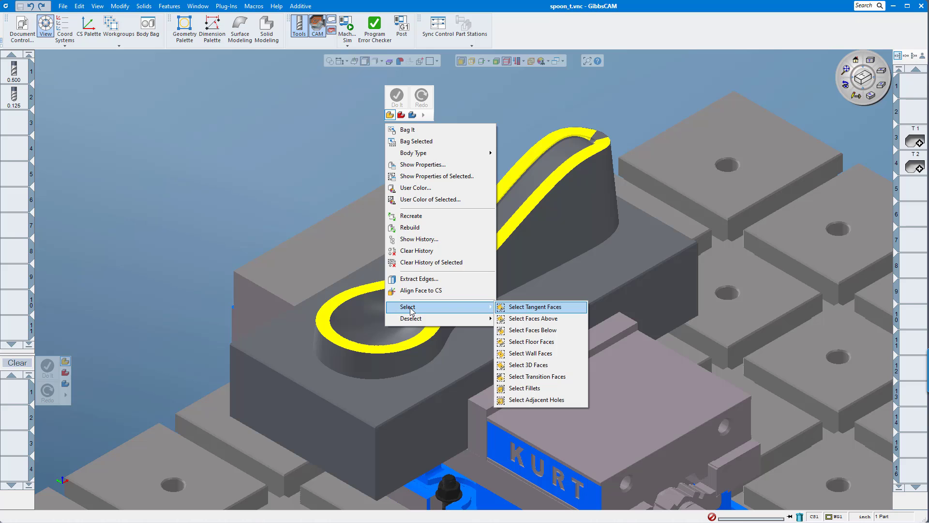
click(528, 309)
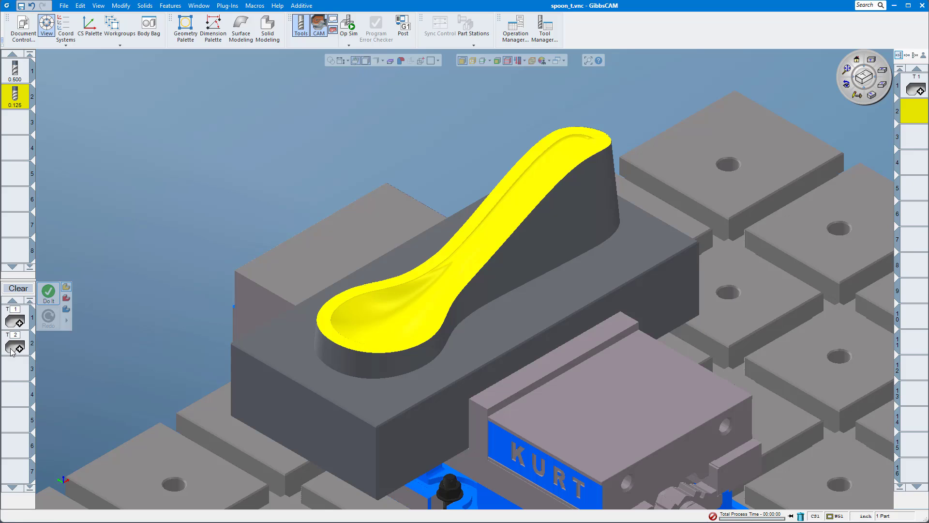
Remove the first process from the process list and open the Constant Stepover Cut process's settings
click(14, 348)
double_click(14, 348)
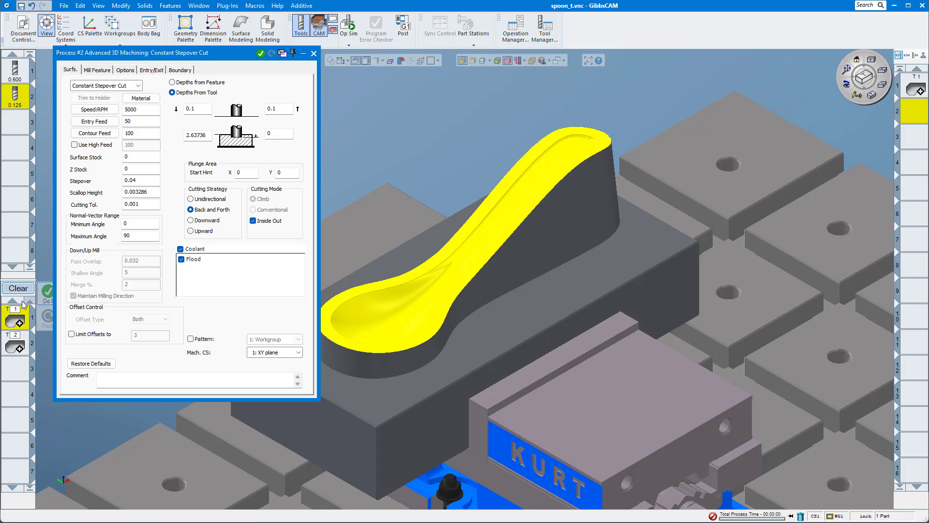
click(15, 319)
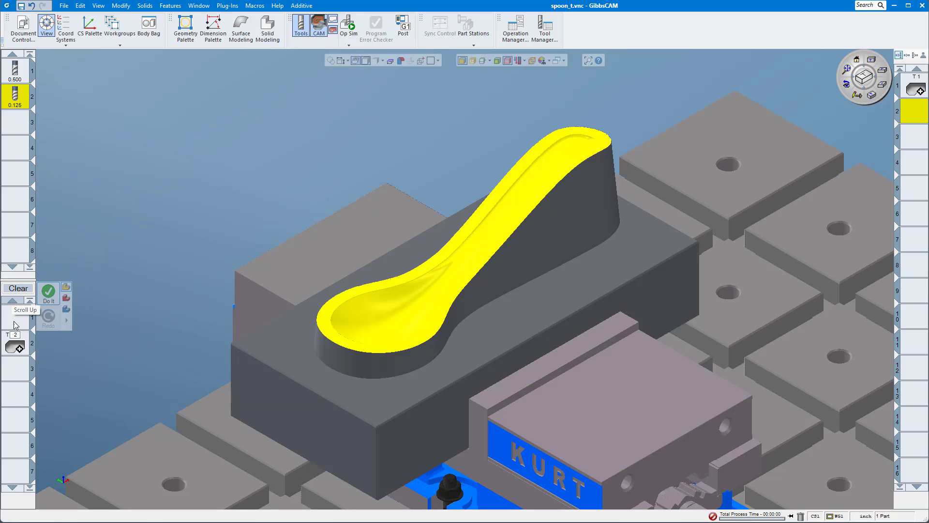
click(17, 347)
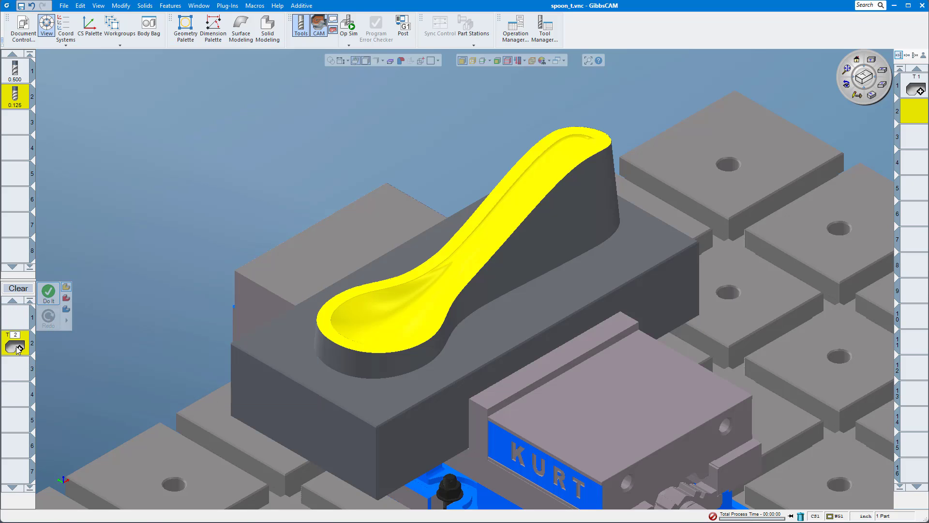
double_click(17, 348)
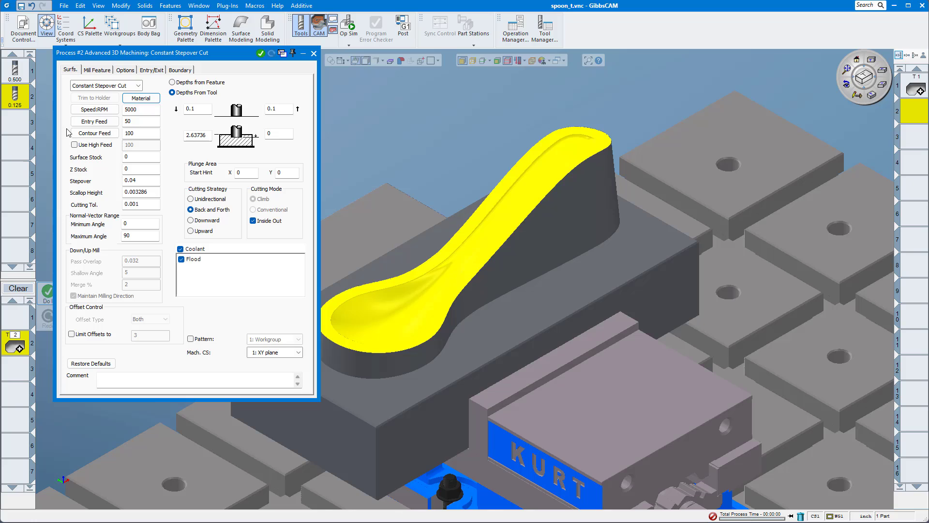
Set both clearance heights to 3 and the final depth to -2.96063, then generate the Constant Stepover Cut toolpath on the selected spoon faces
click(192, 109)
double_click(203, 108)
text(3)
double_click(264, 104)
text(3)
click(277, 135)
key(Tab)
click(260, 53)
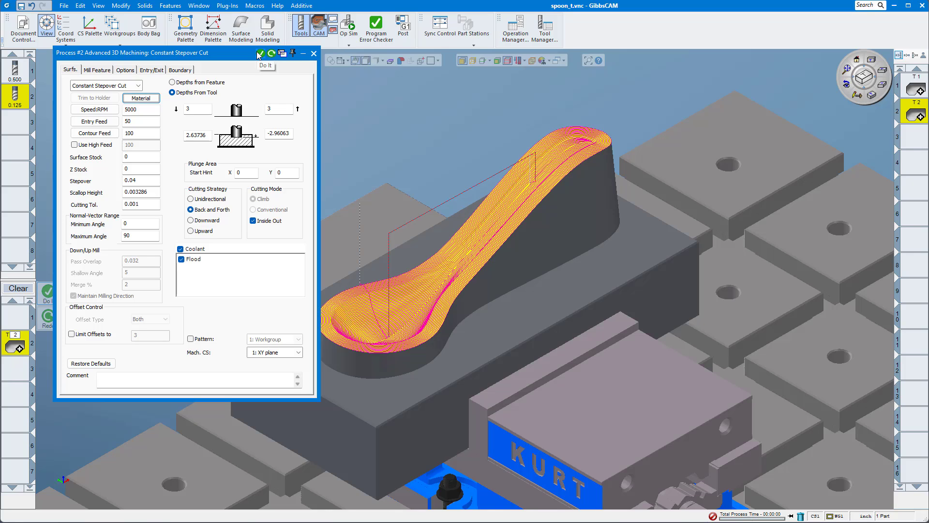
Close the process settings and play the Op Sim simulation of both spoon operations, then exit it
click(915, 91)
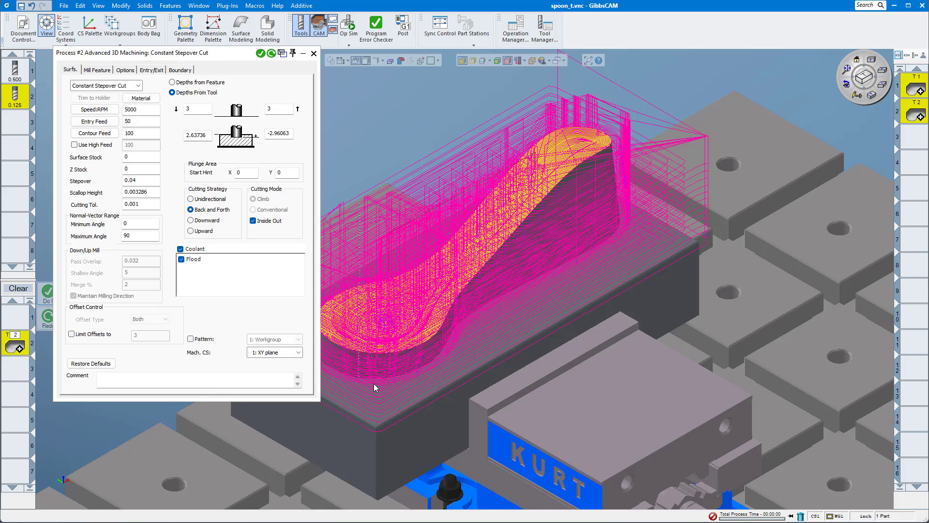
click(314, 53)
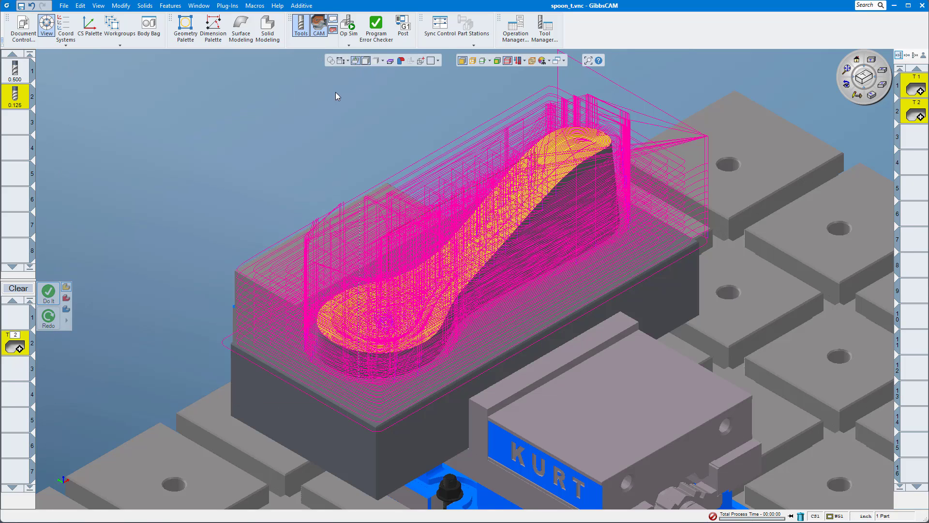
click(345, 26)
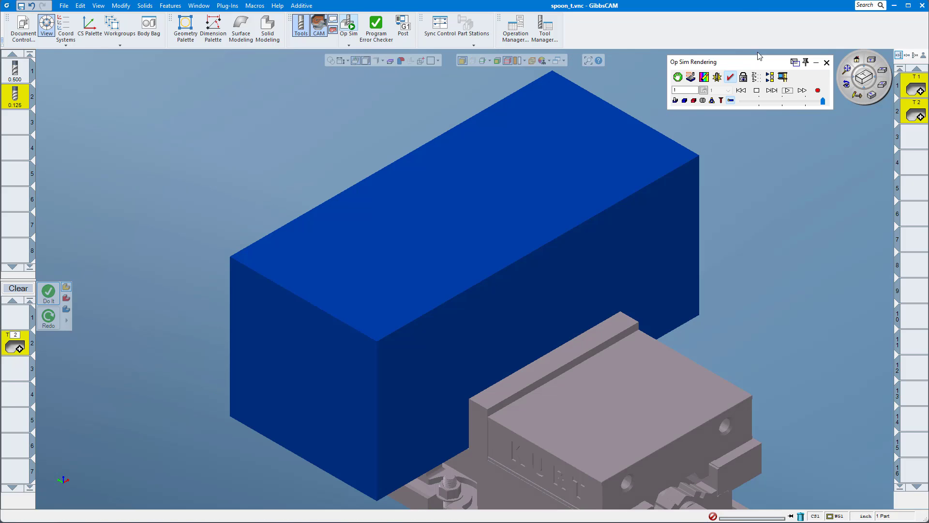
click(802, 90)
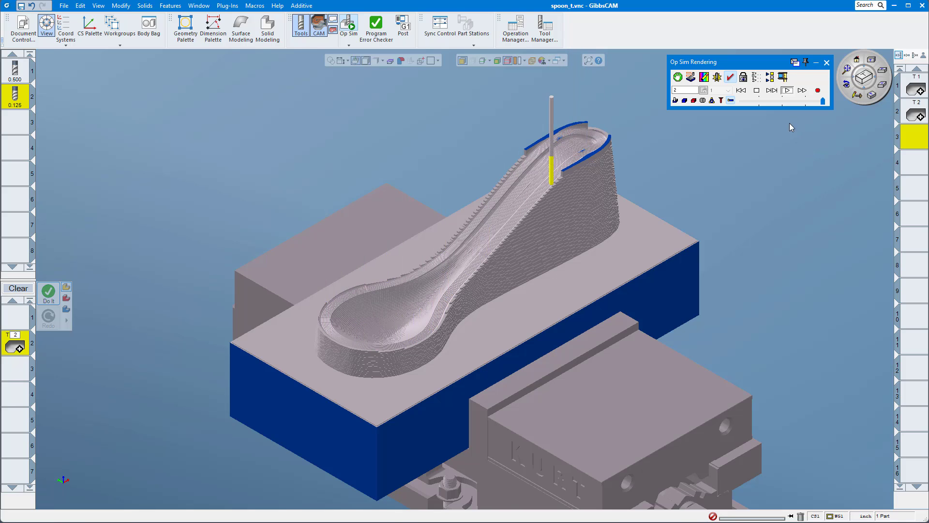
click(826, 63)
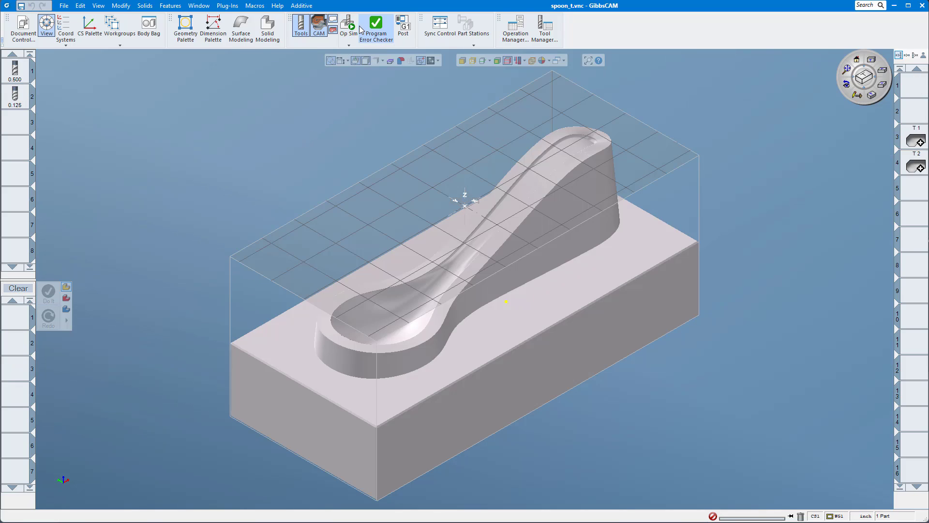
Start Machine Sim for the spoon part and hide the machine's Door component
click(349, 45)
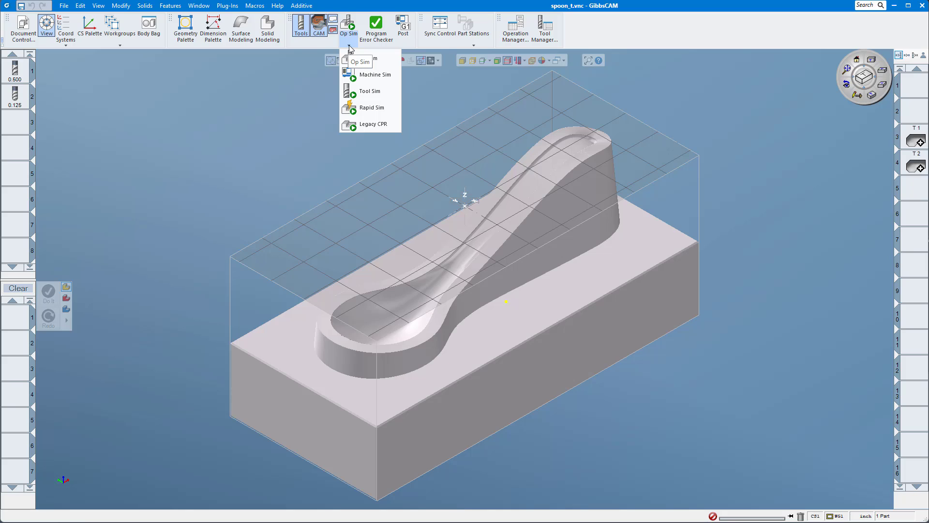
click(367, 76)
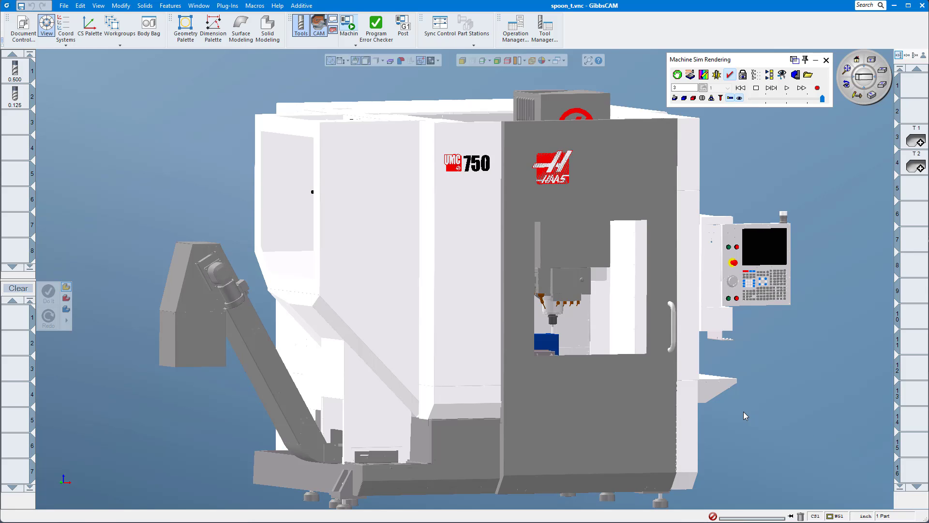
middle_drag(744, 412, 687, 408)
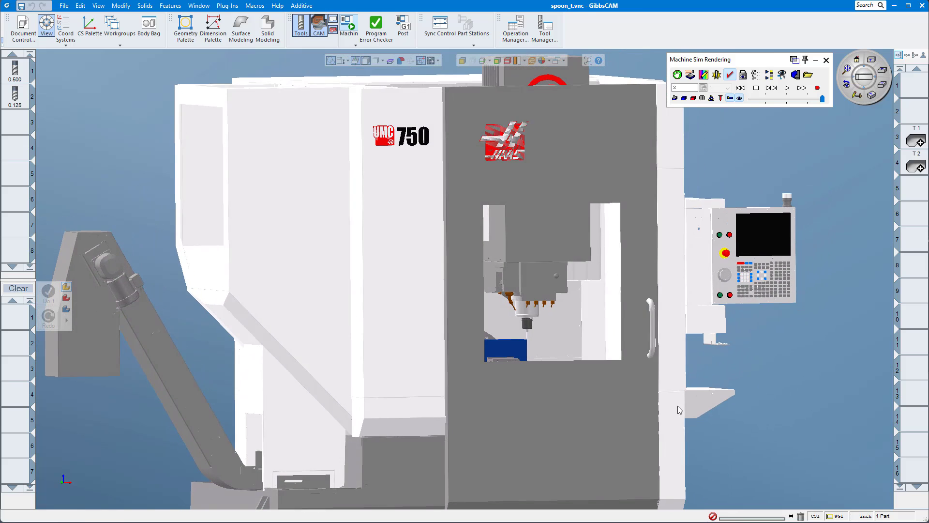
click(782, 75)
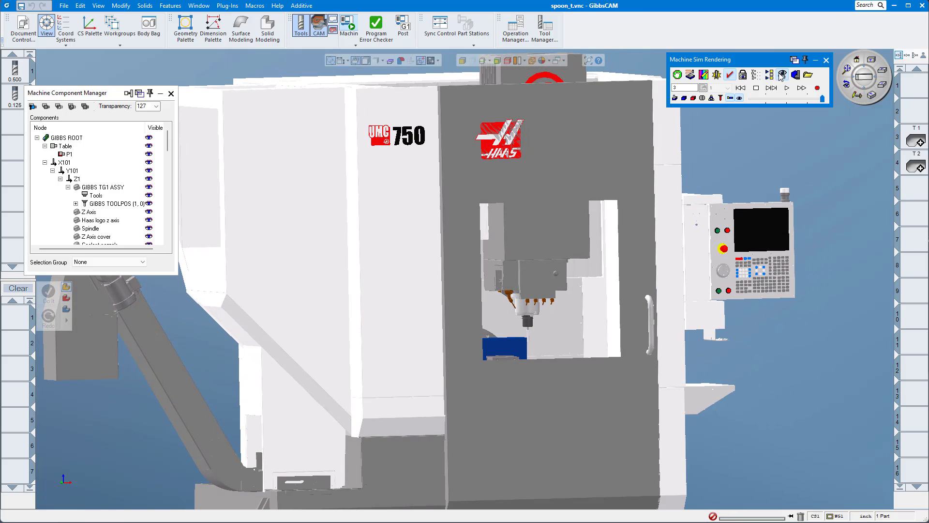
click(609, 146)
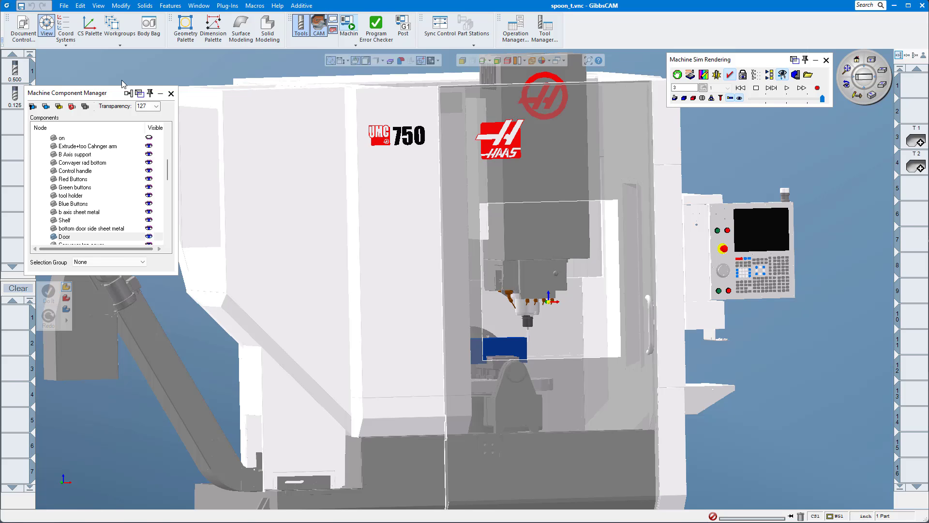
drag(88, 92, 302, 119)
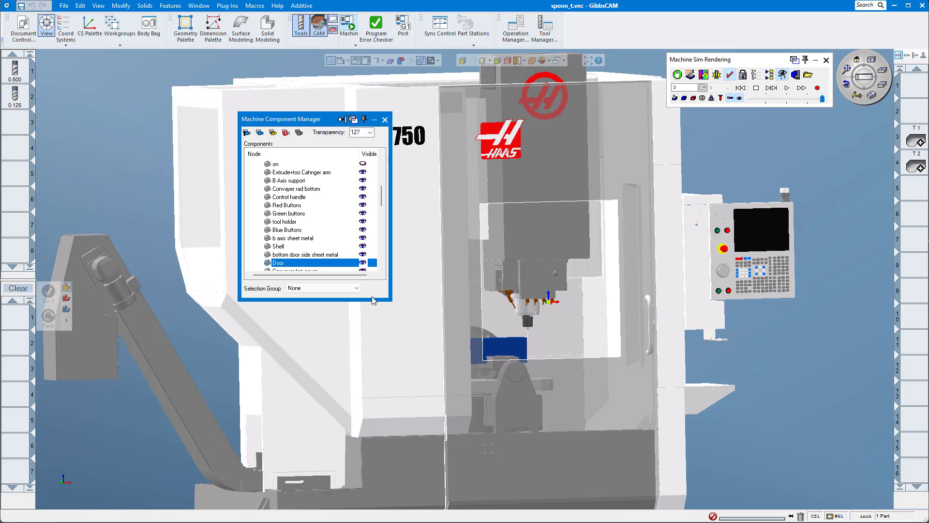
click(363, 263)
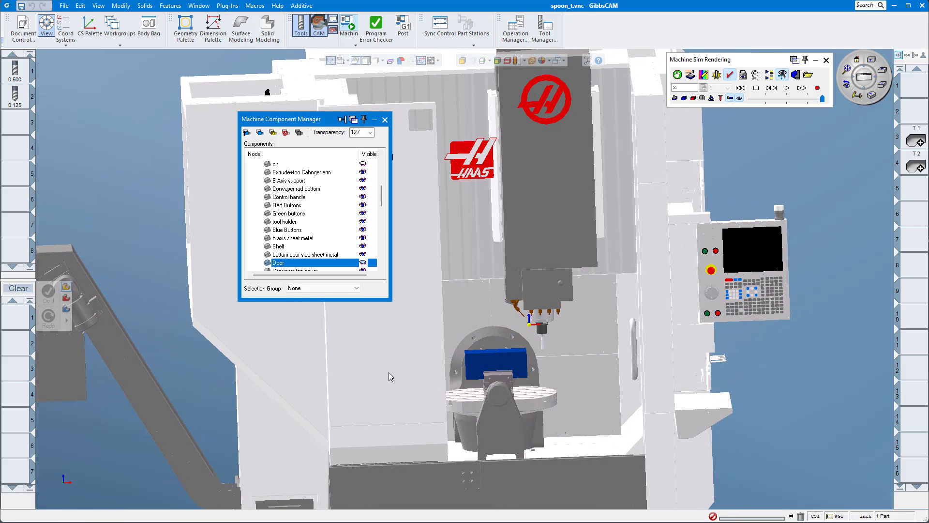
Hide the machine's left and back sheet metal and the sheet metal by the control
click(391, 376)
click(363, 263)
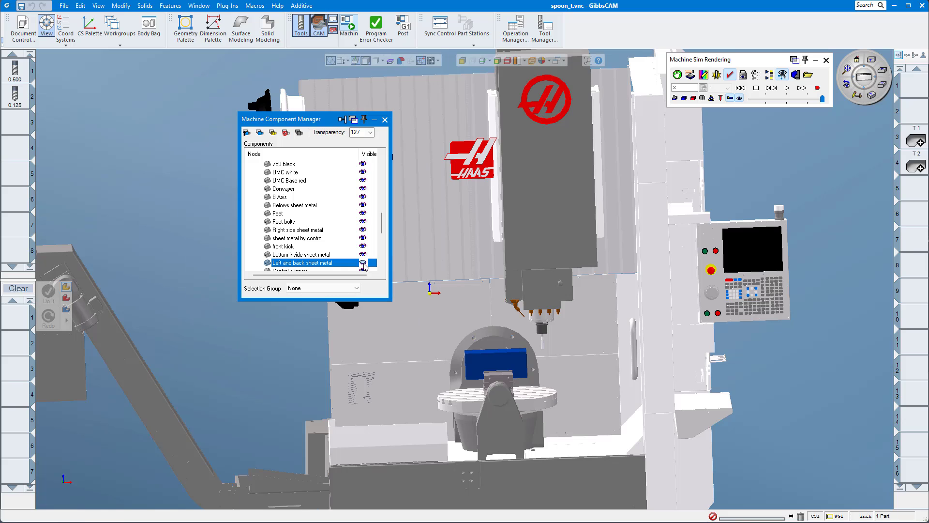
click(667, 334)
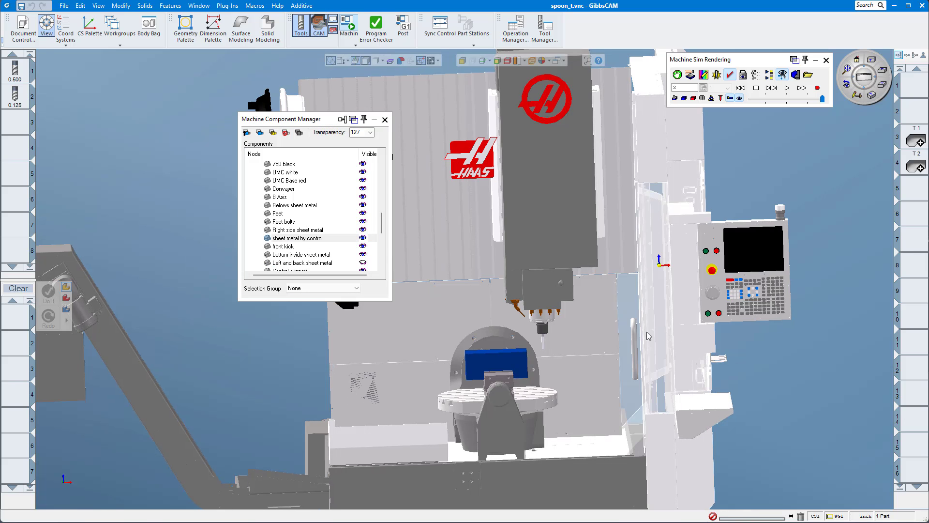
click(363, 237)
Play the machine simulation, examine the cutting motion from several angles and close the Machine Component Manager
middle_drag(528, 372, 560, 413)
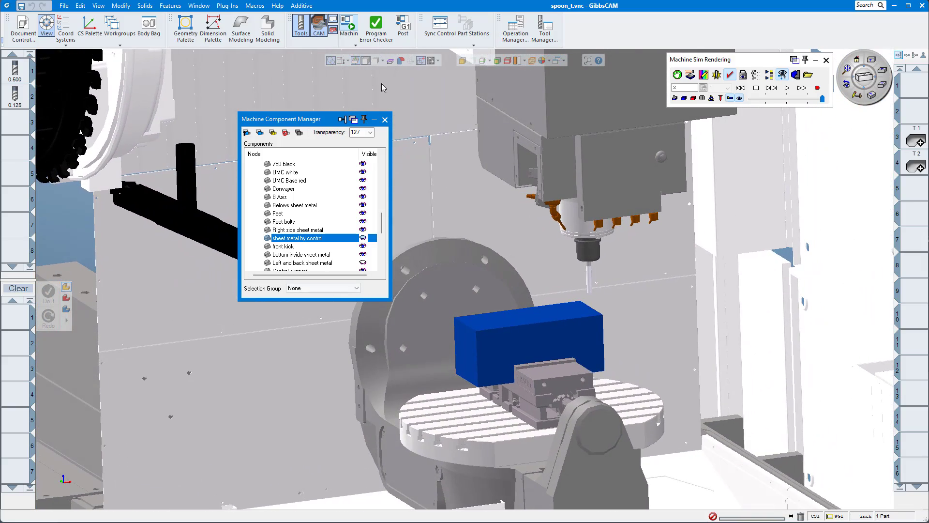
click(785, 90)
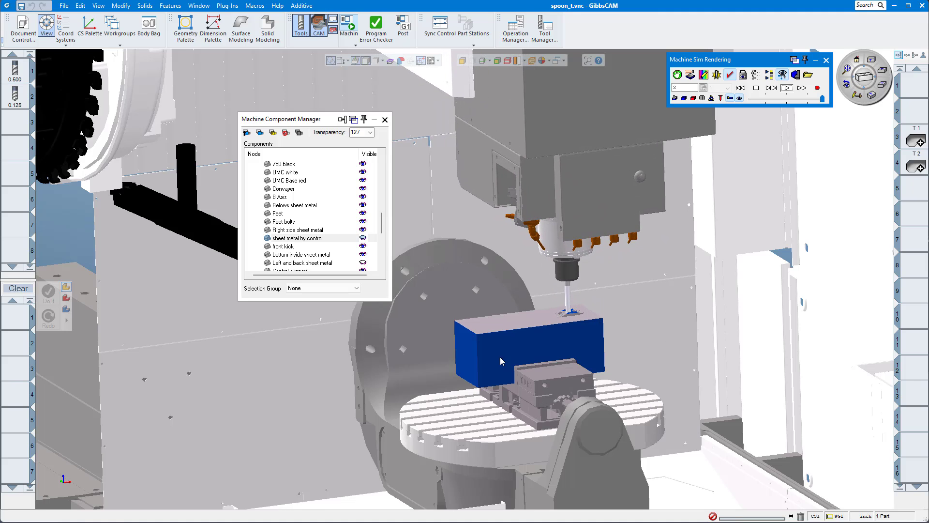
middle_drag(577, 414, 509, 238)
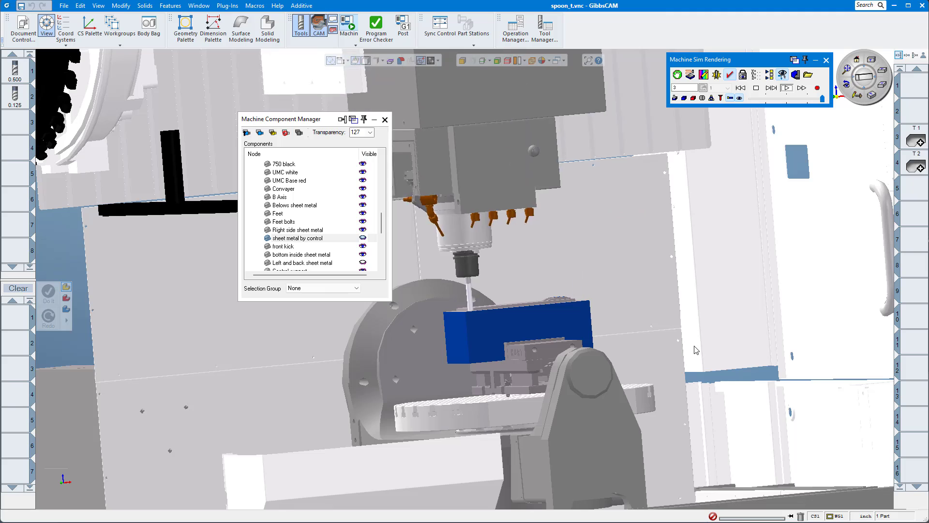
middle_drag(609, 258, 562, 294)
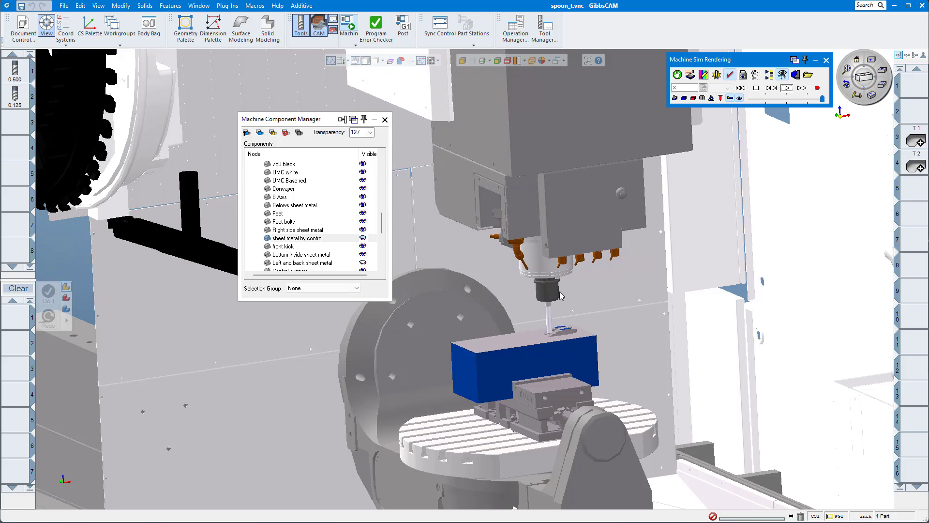
scroll(561, 295, down, 3)
scroll(560, 295, down, 5)
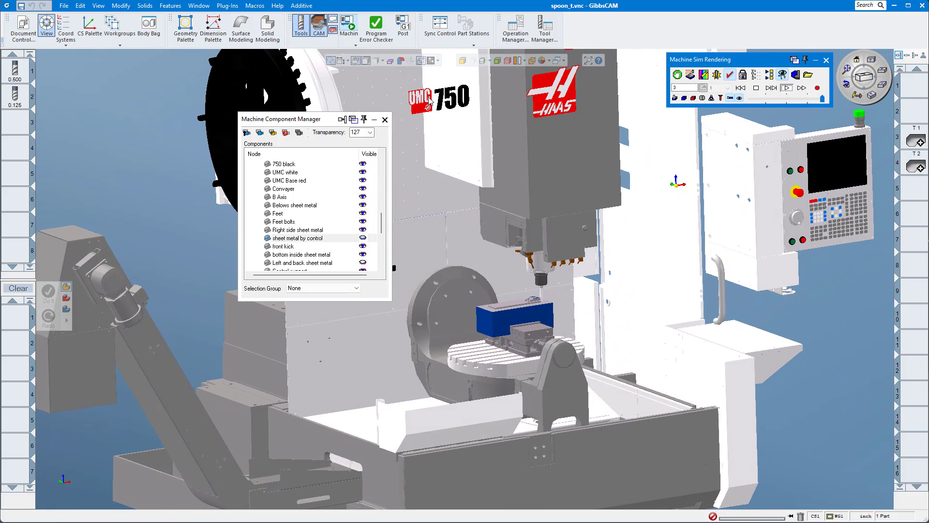
click(385, 119)
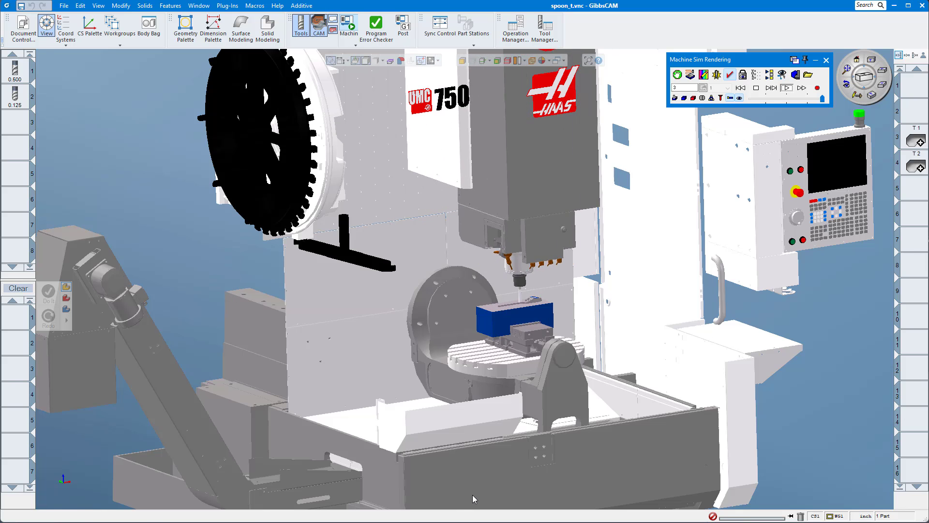